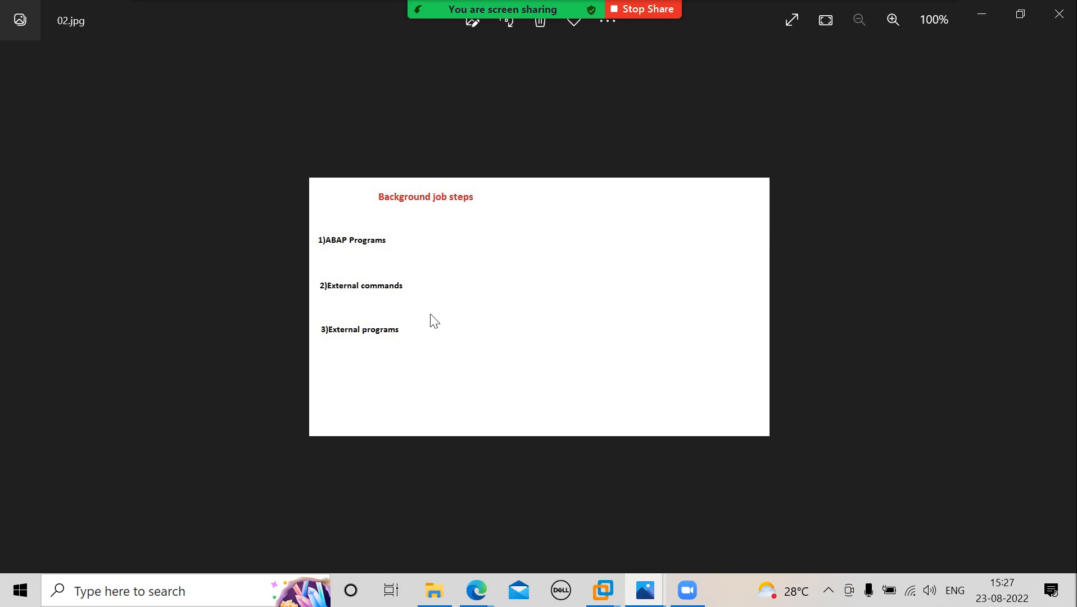
- Review the background job status image and return to the background job start conditions image
click(1056, 312)
click(1057, 313)
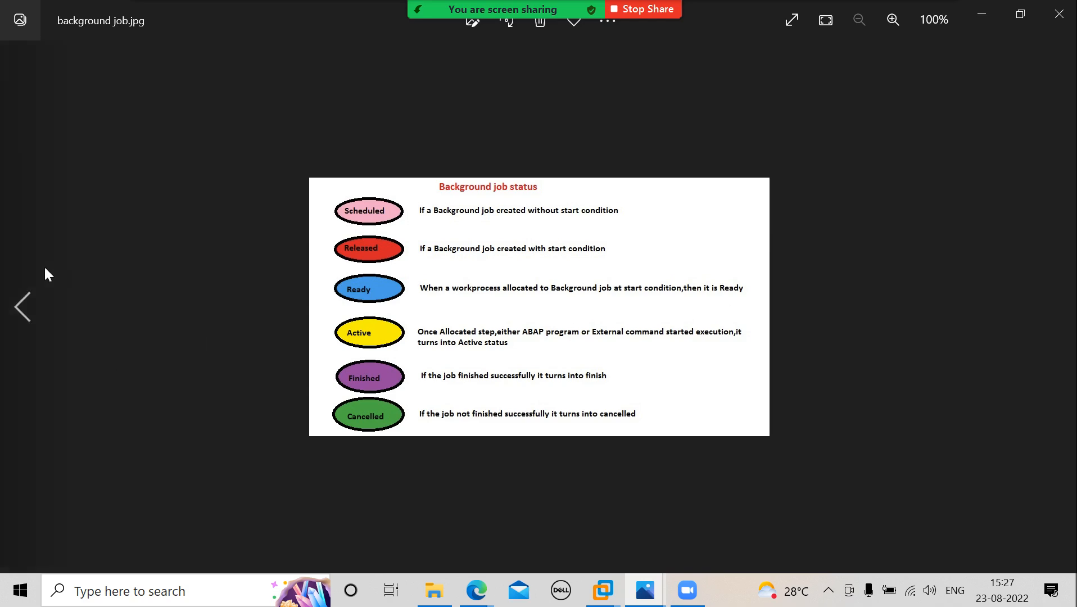
click(26, 305)
click(25, 305)
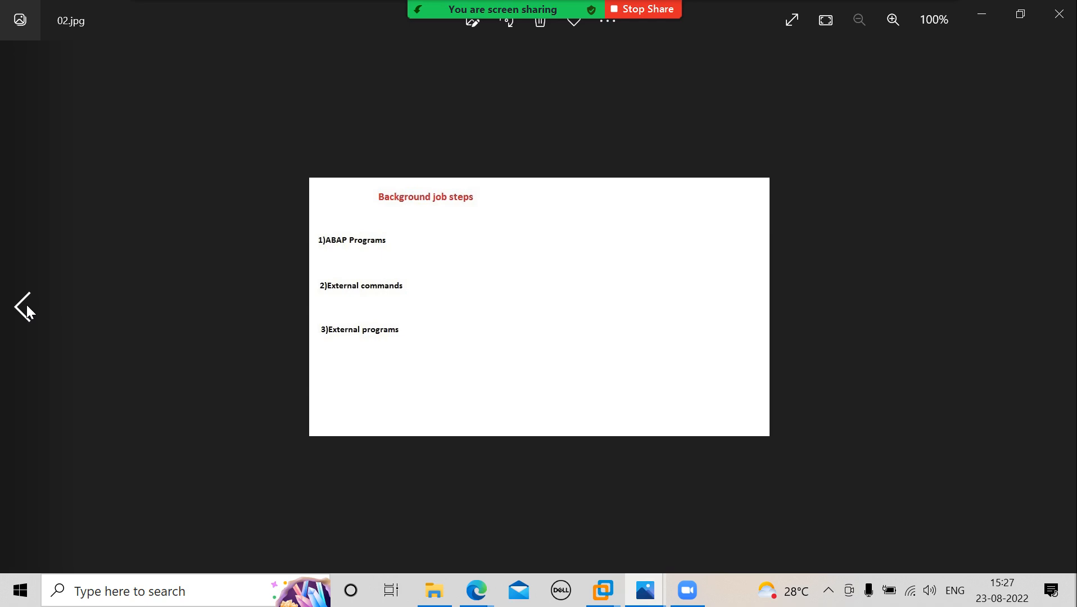
click(26, 305)
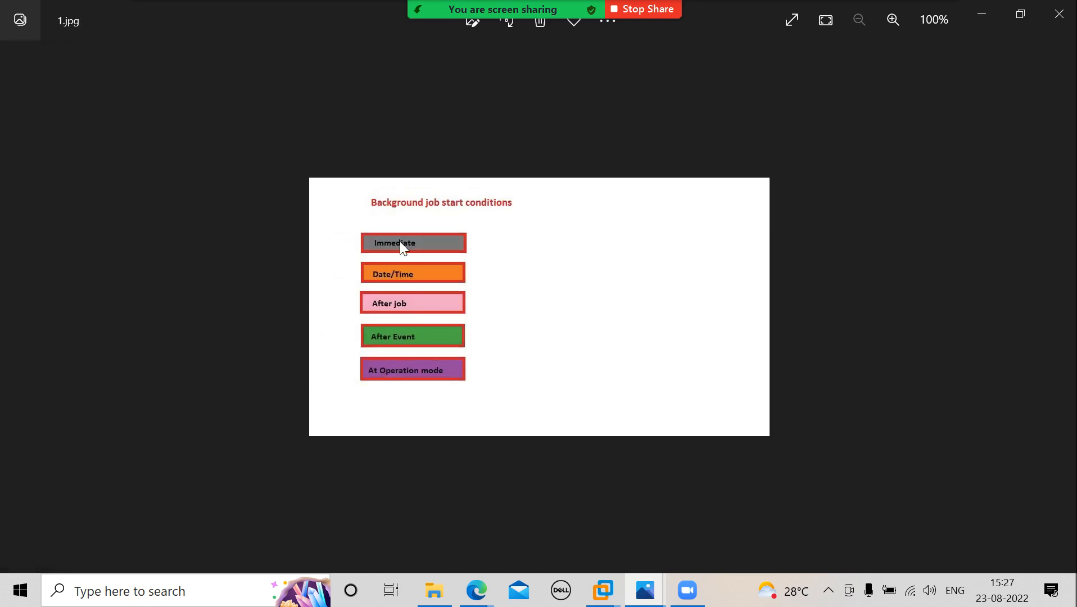
- Switch to the SAP session in VMware Workstation, run /nsm36 and open the start condition options for a background job
click(610, 597)
click(712, 491)
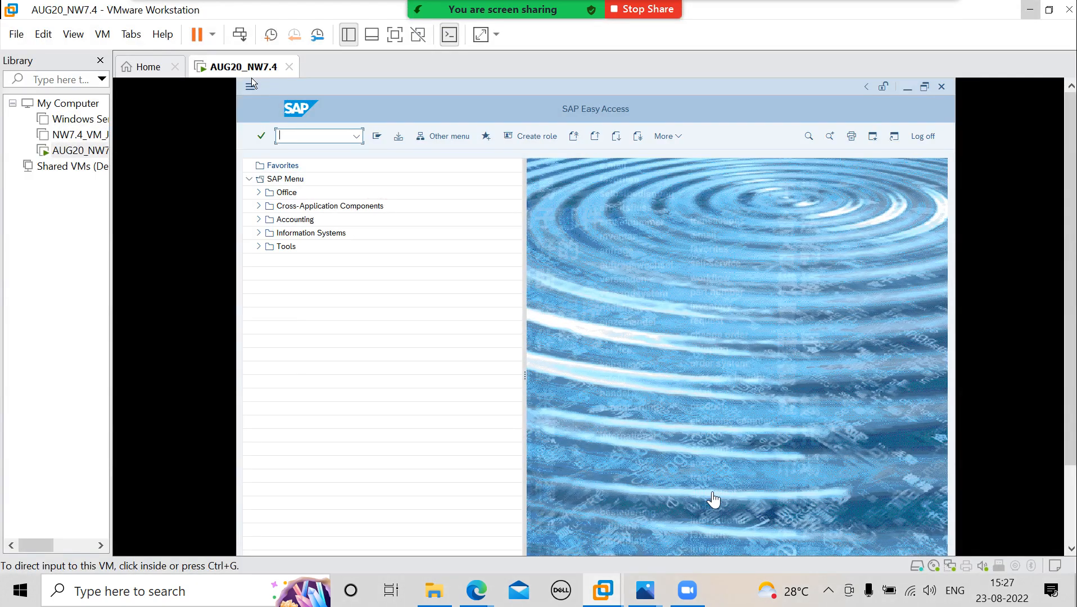
click(772, 483)
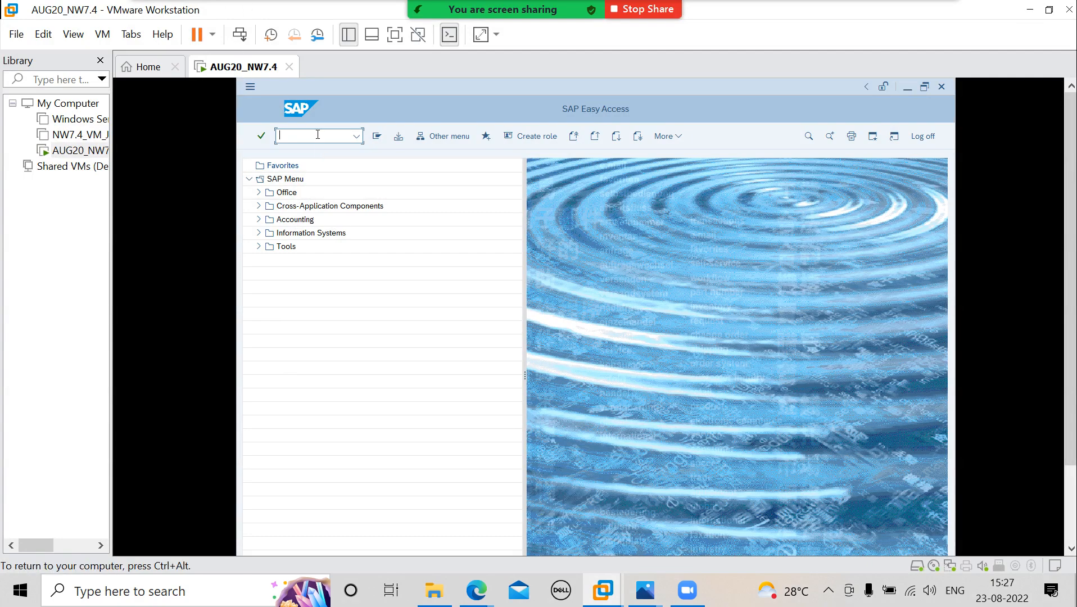
text(/nsm36)
key(Return)
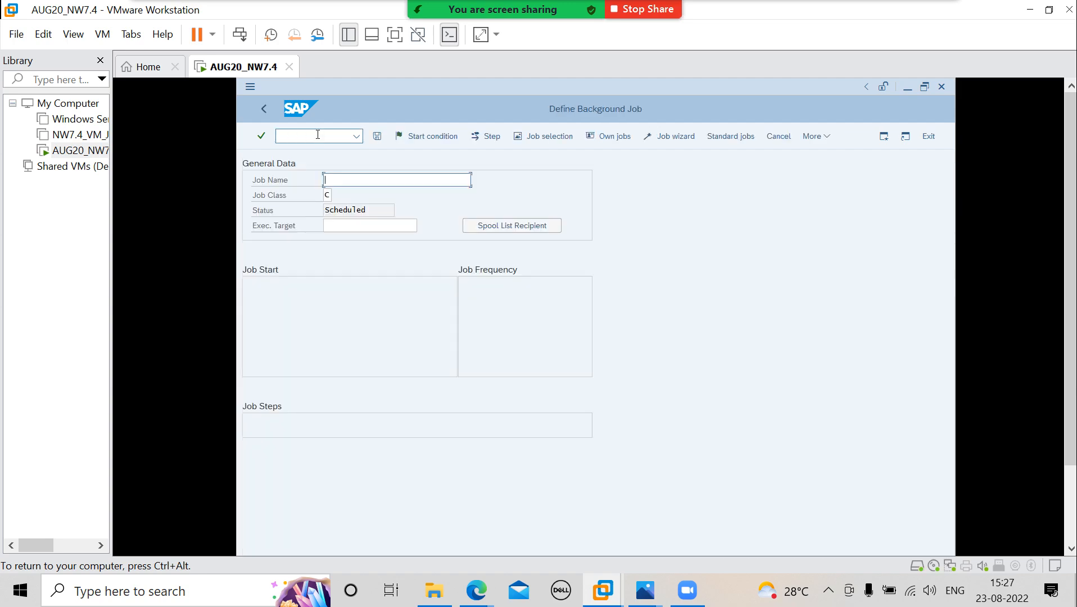
click(446, 132)
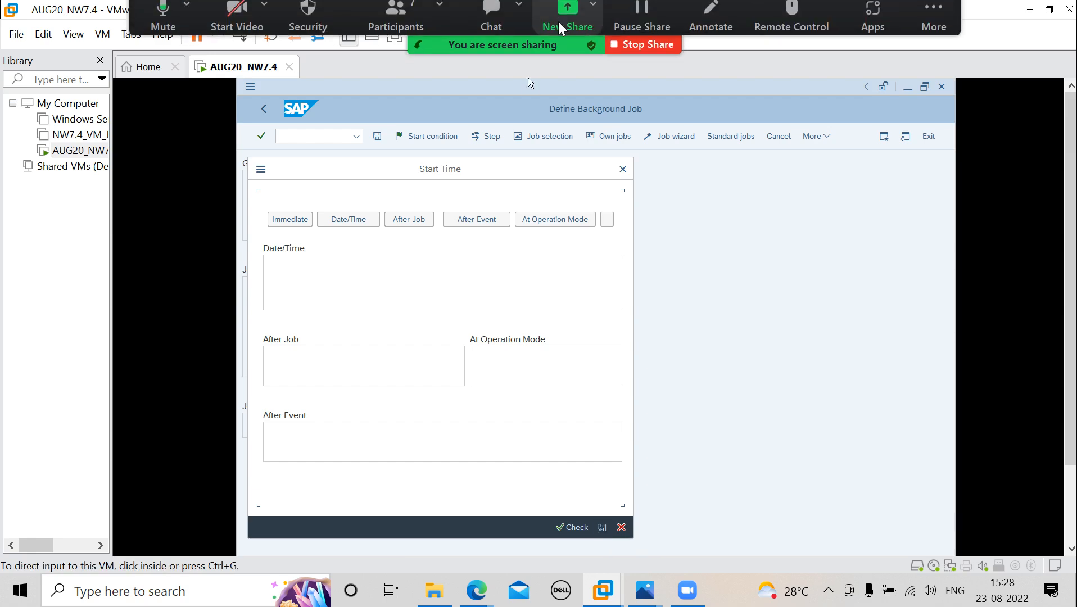
- Change the Zoom screen share to the AUG20_NW7.4 VMware Workstation window
click(562, 25)
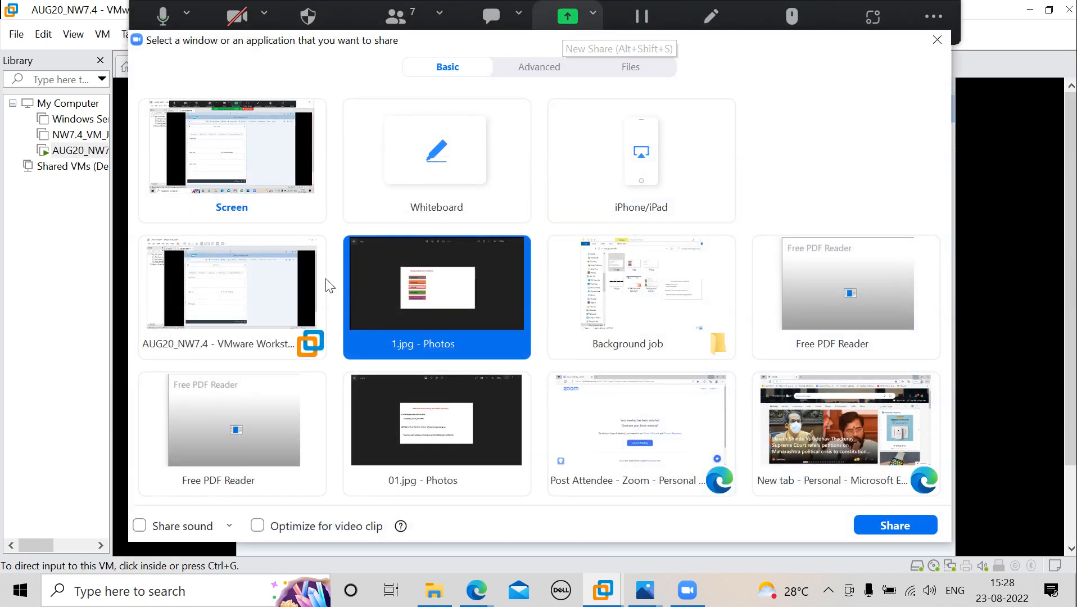
click(263, 292)
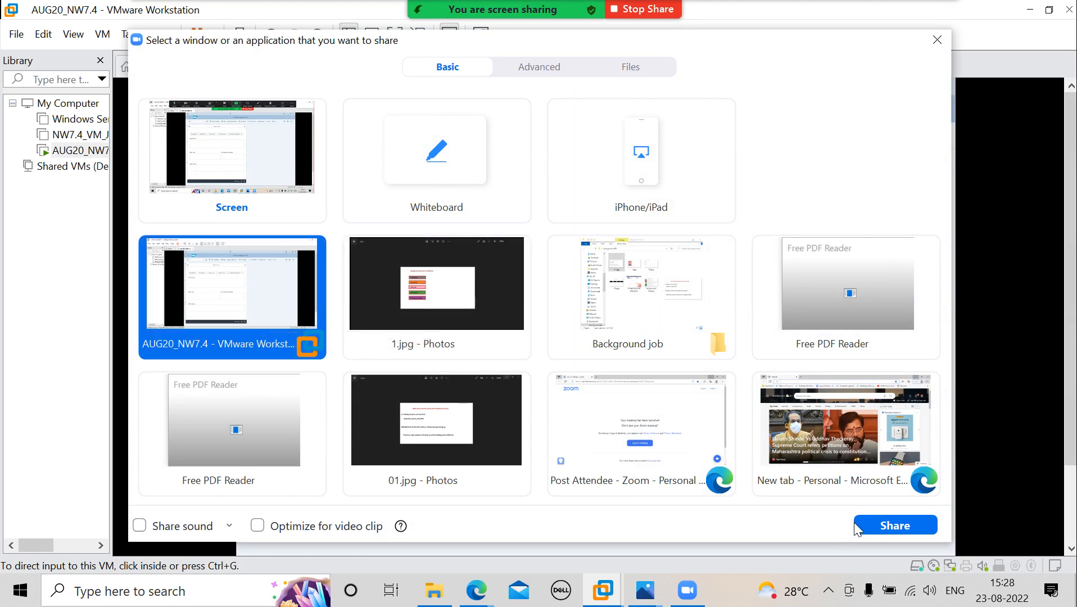
click(881, 526)
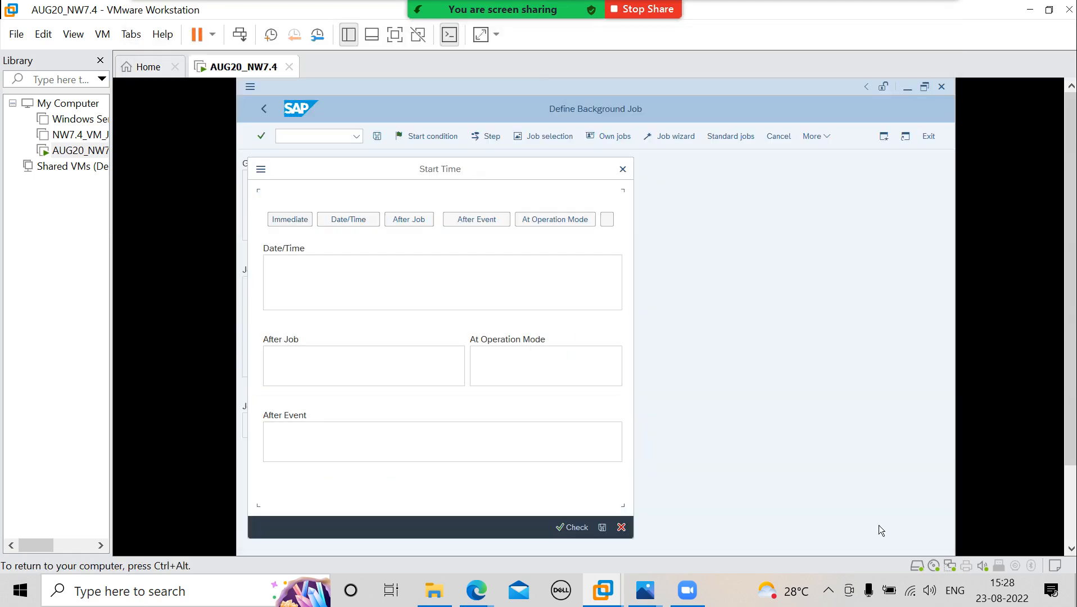
- Examine the new background job's status field and its start condition options, leaving the start time dialog closed
click(622, 171)
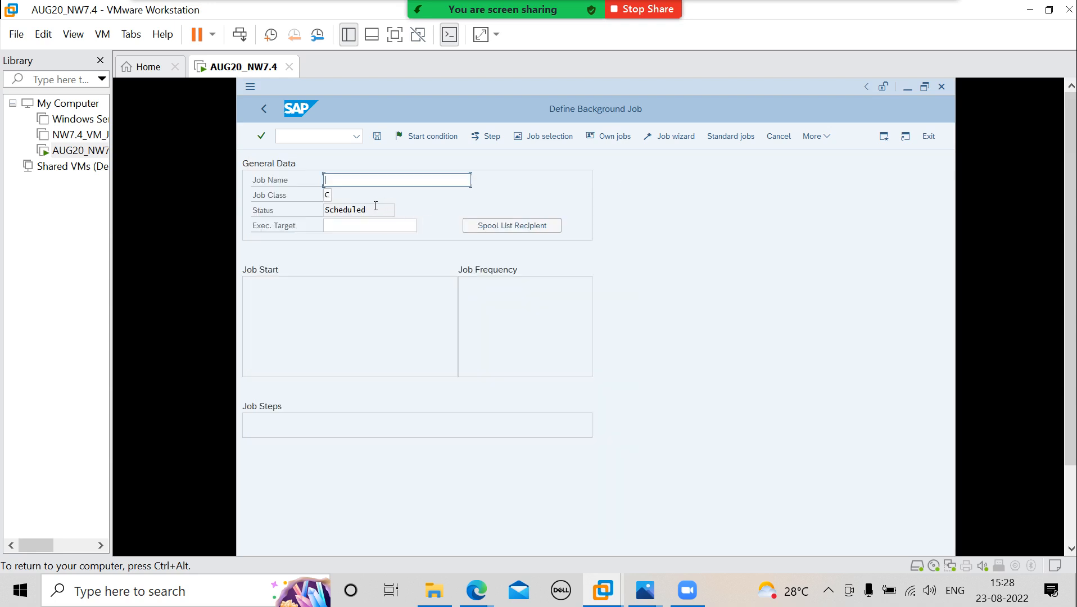
drag(376, 209, 316, 216)
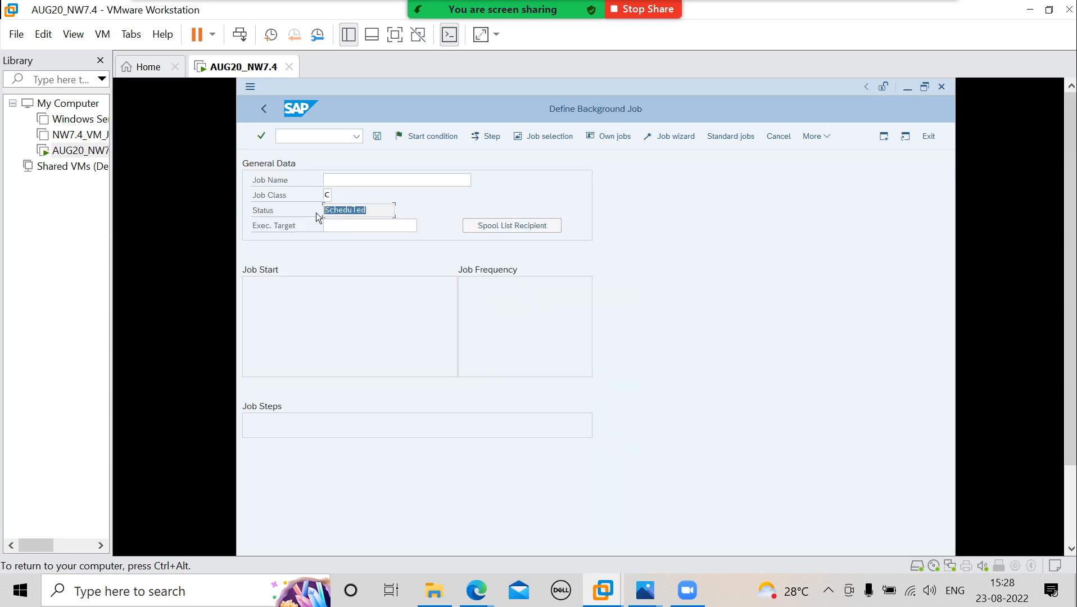
click(439, 140)
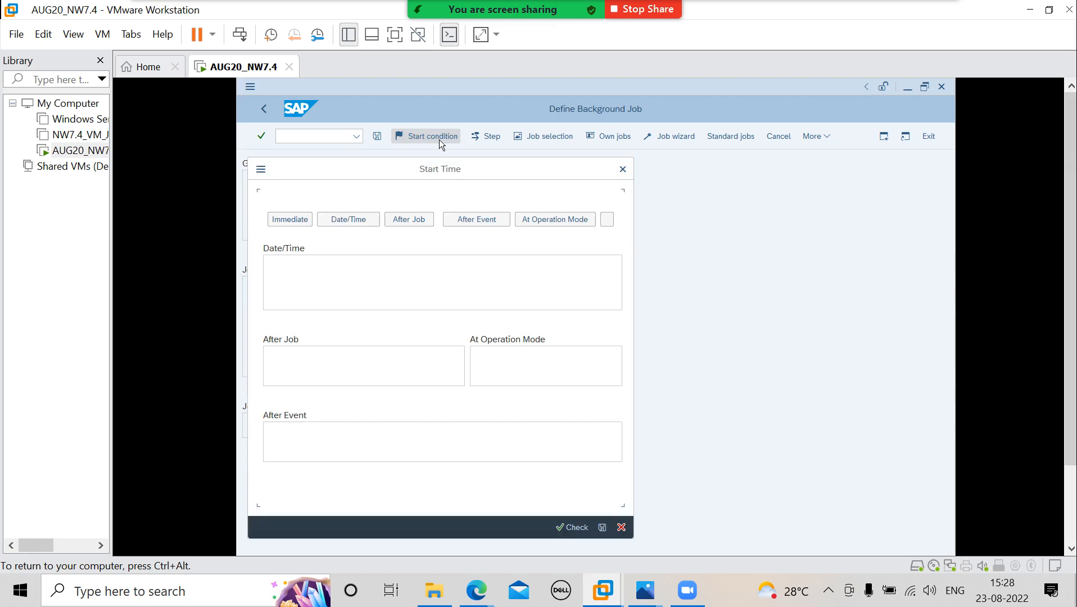
click(622, 169)
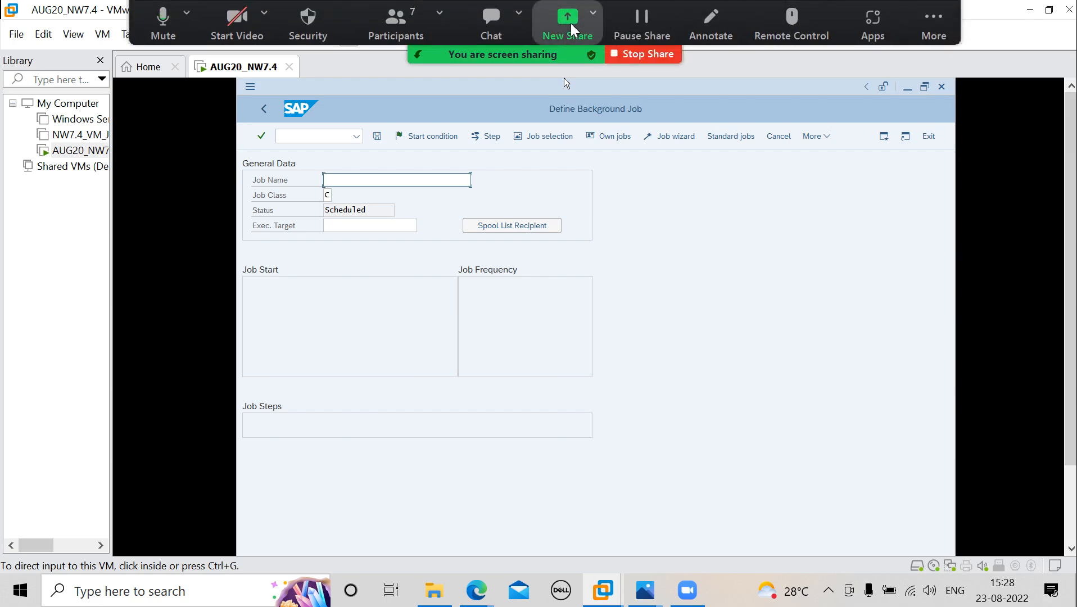
- Share the 1.jpg Photos window in Zoom and advance to the background job status image, background job.jpg
click(571, 23)
click(447, 283)
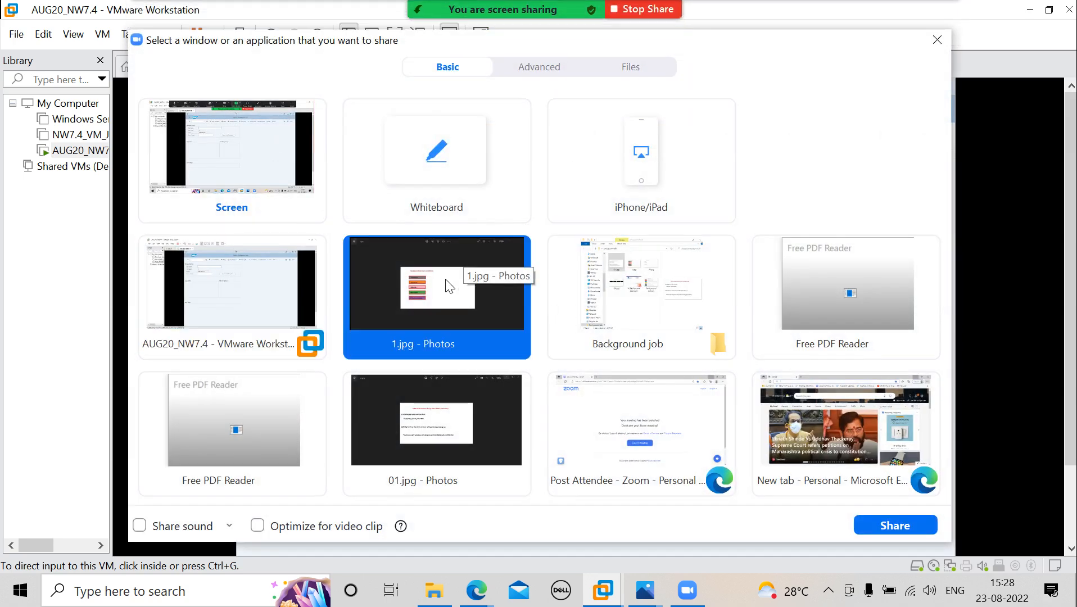
click(888, 525)
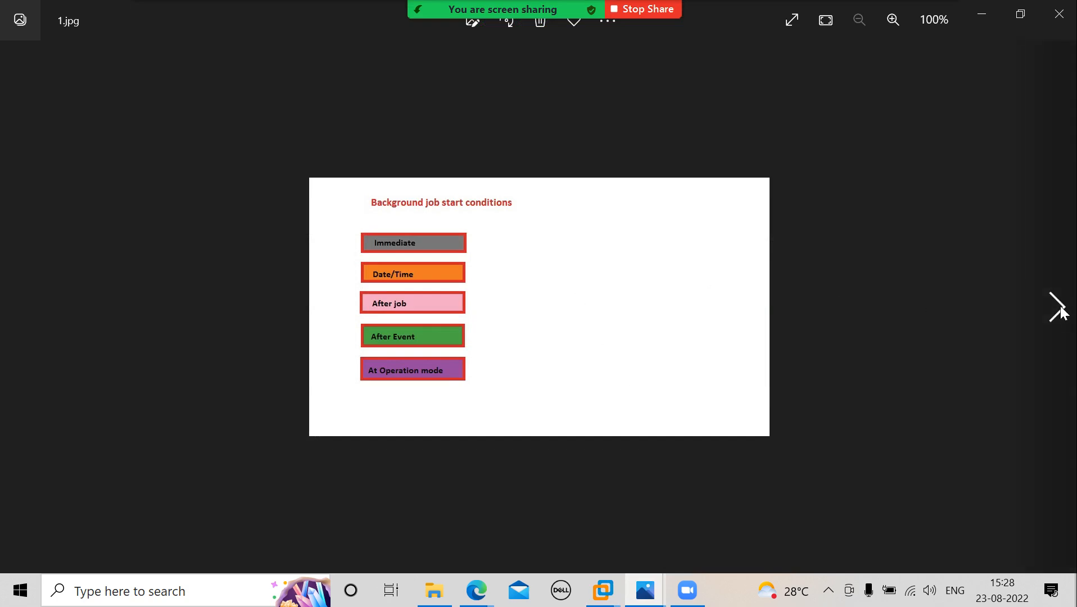
click(1059, 309)
click(1059, 309)
click(1059, 309)
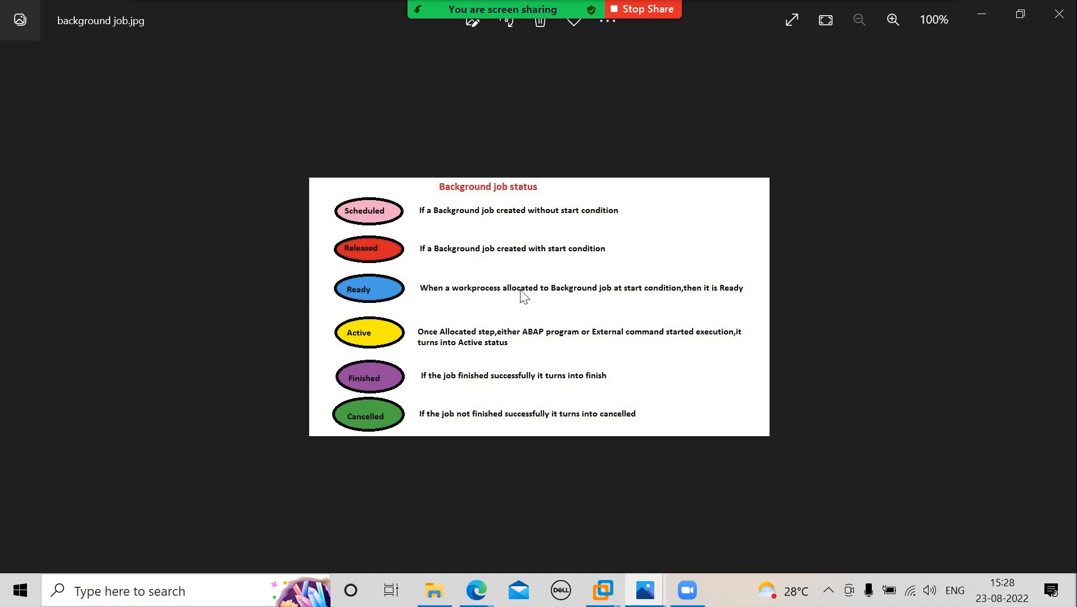
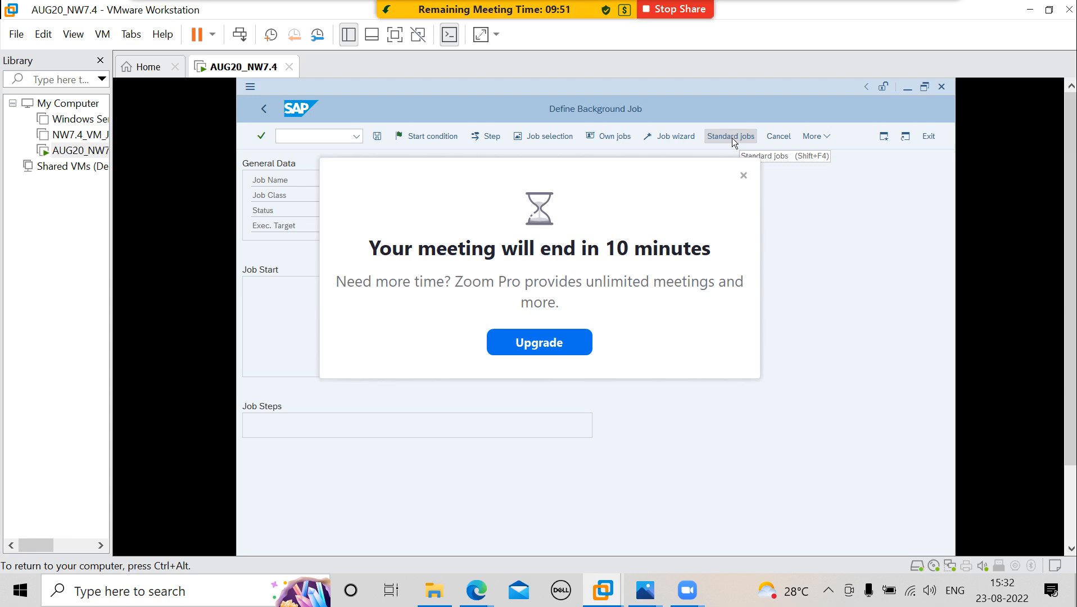
- Dismiss the meeting time notice and share the AUG20_NW7.4 VMware Workstation window in Zoom
click(743, 176)
mouse_move(495, 9)
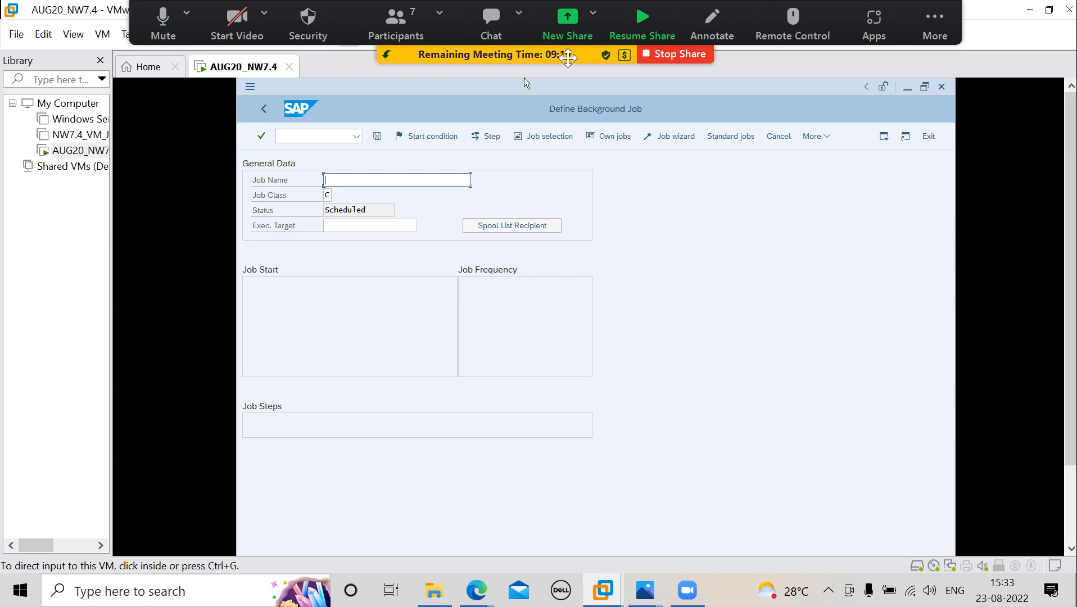
click(568, 23)
click(234, 295)
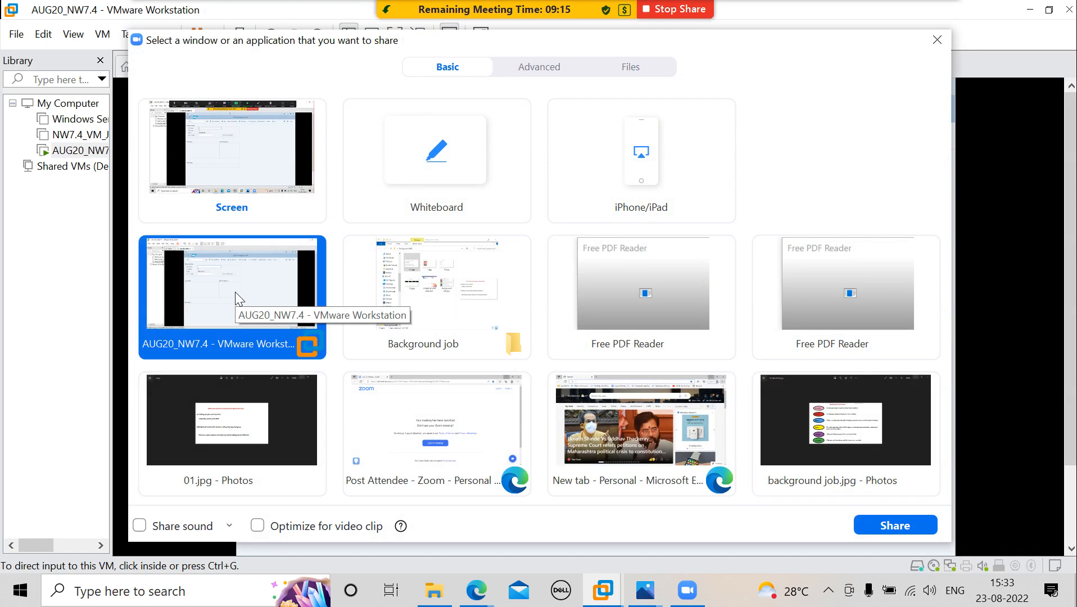
click(903, 520)
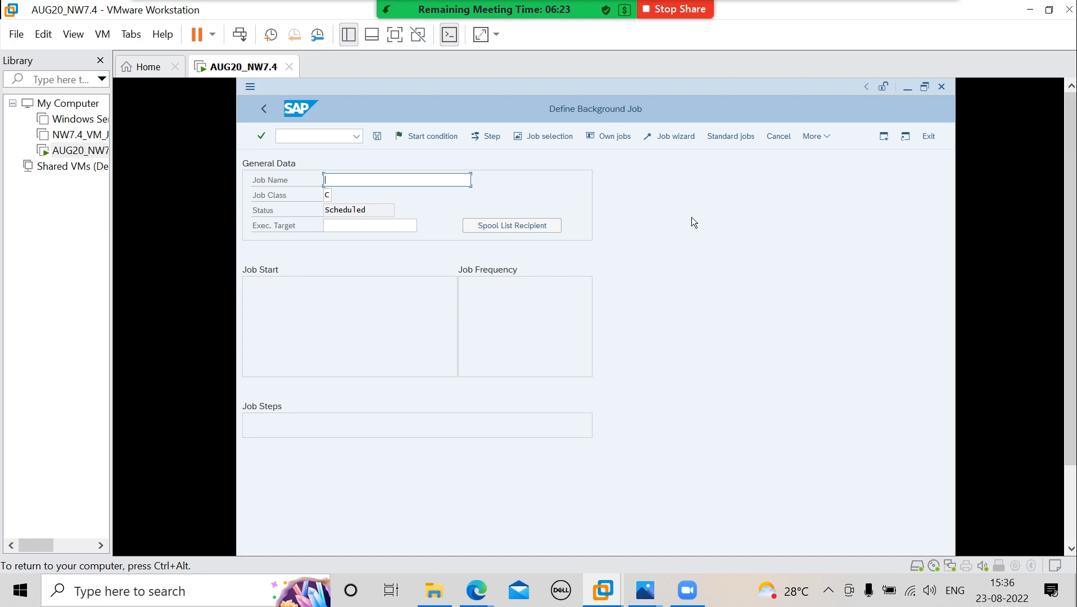
- Open the standard jobs and choose SAP component BC with the SAP_REORG_SPOOL job
click(726, 139)
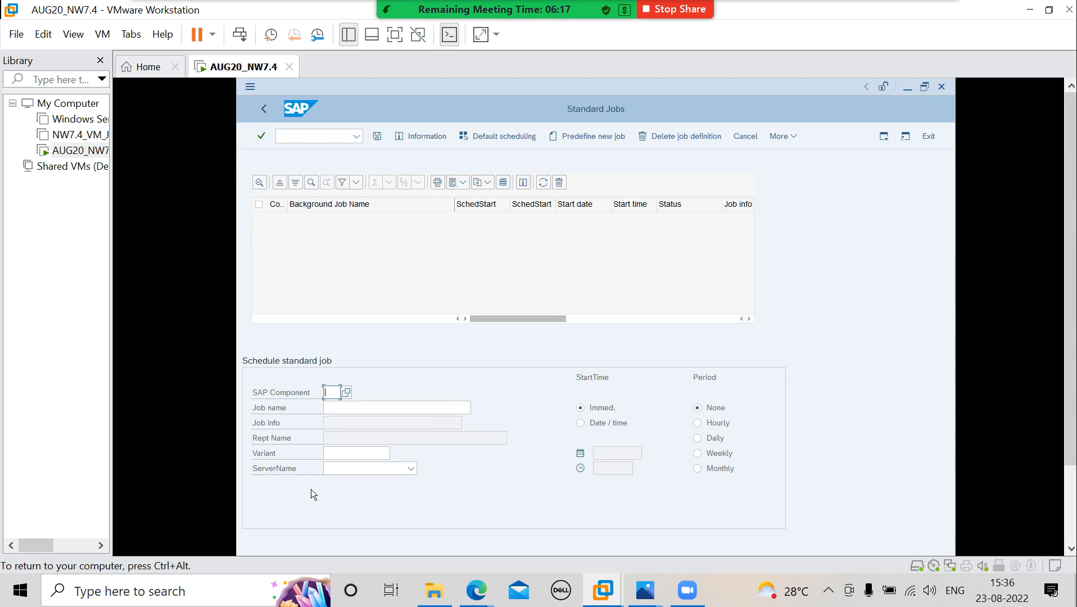
click(347, 392)
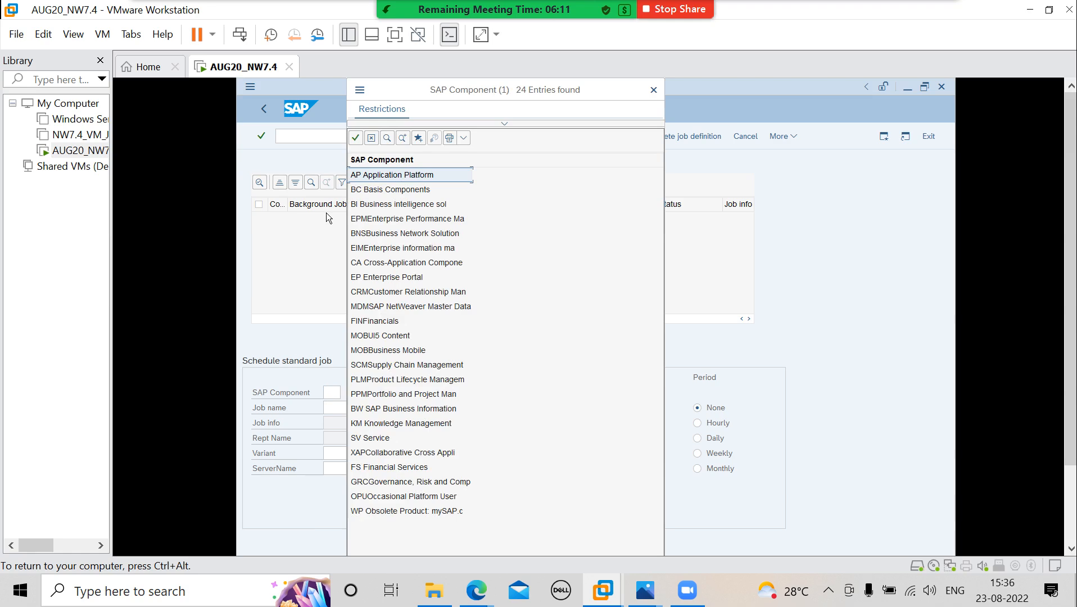
double_click(373, 191)
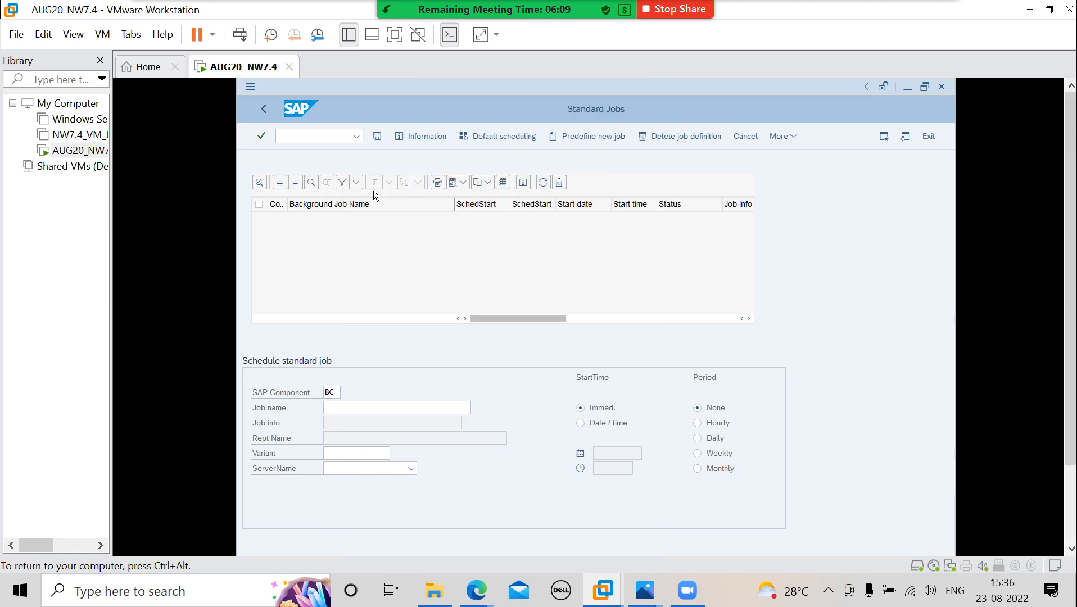
click(402, 411)
key(F4)
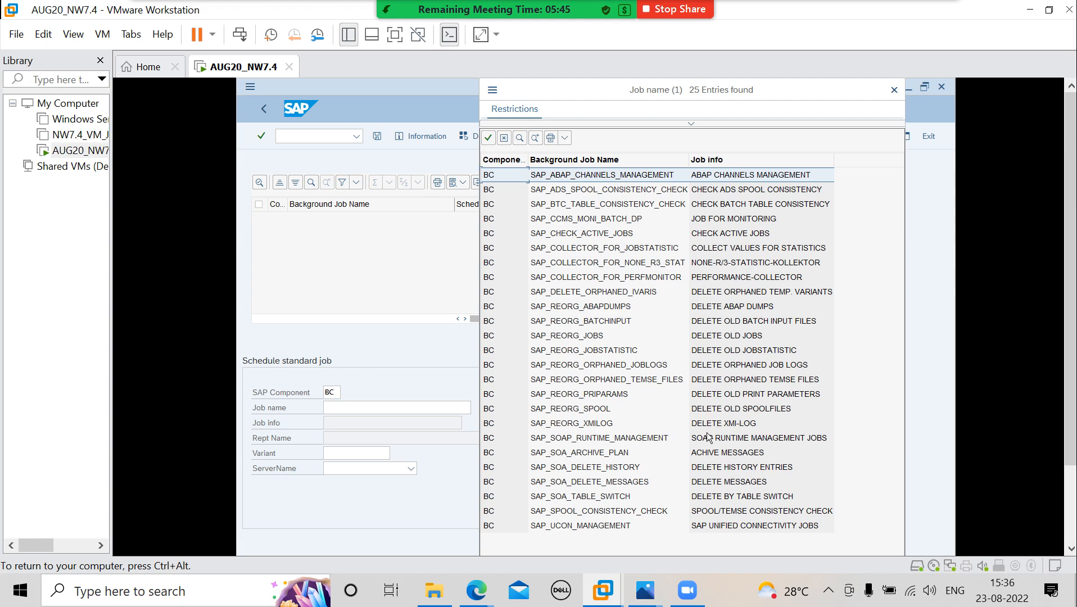
double_click(597, 409)
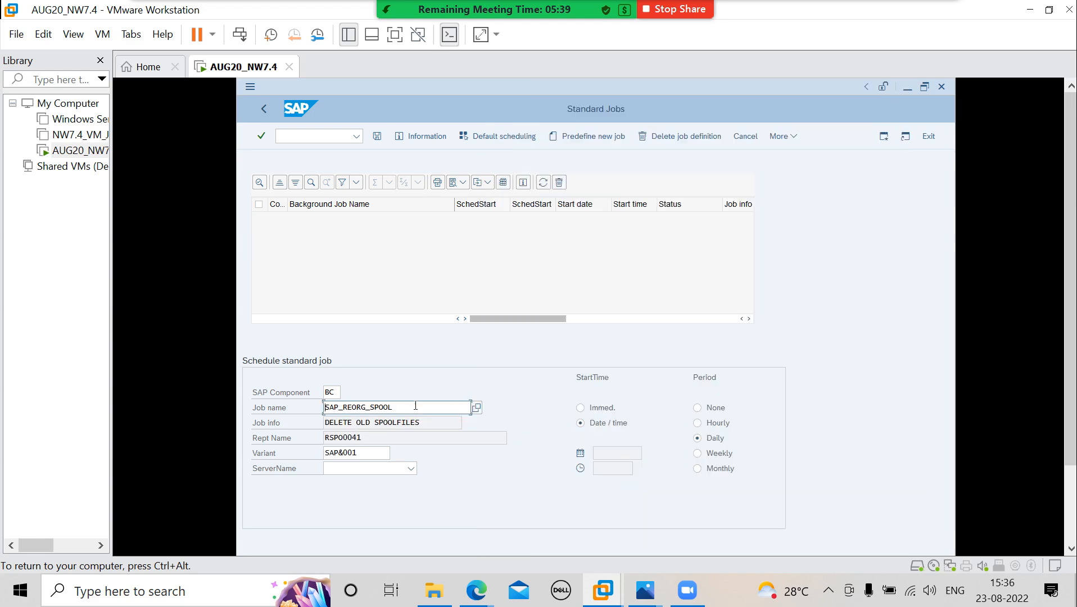
- Examine the name of the chosen standard job and the report assigned to it
drag(415, 407, 319, 410)
drag(368, 437, 324, 437)
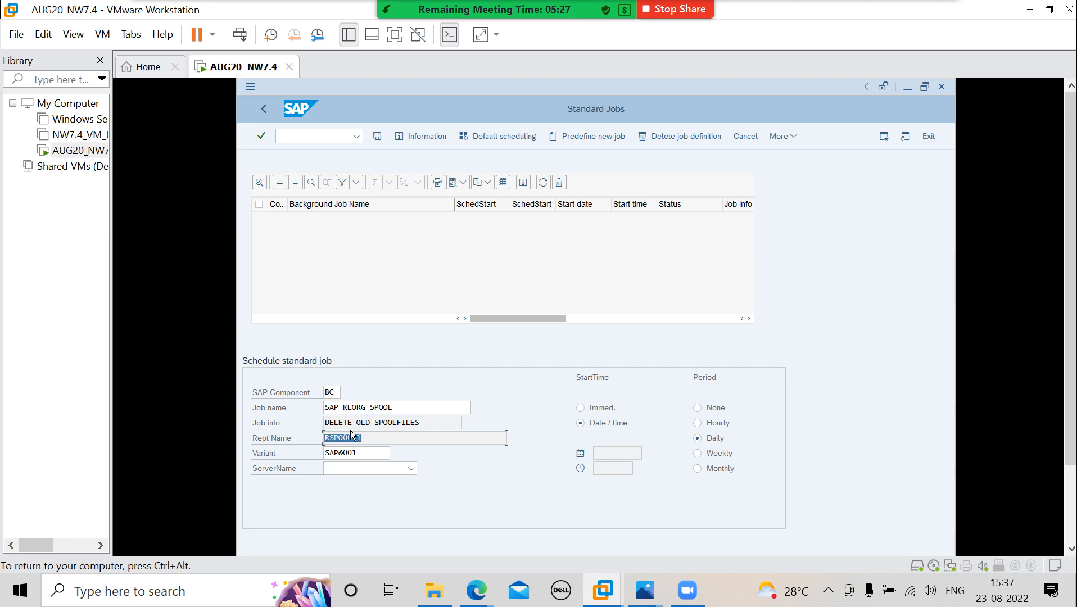
click(406, 410)
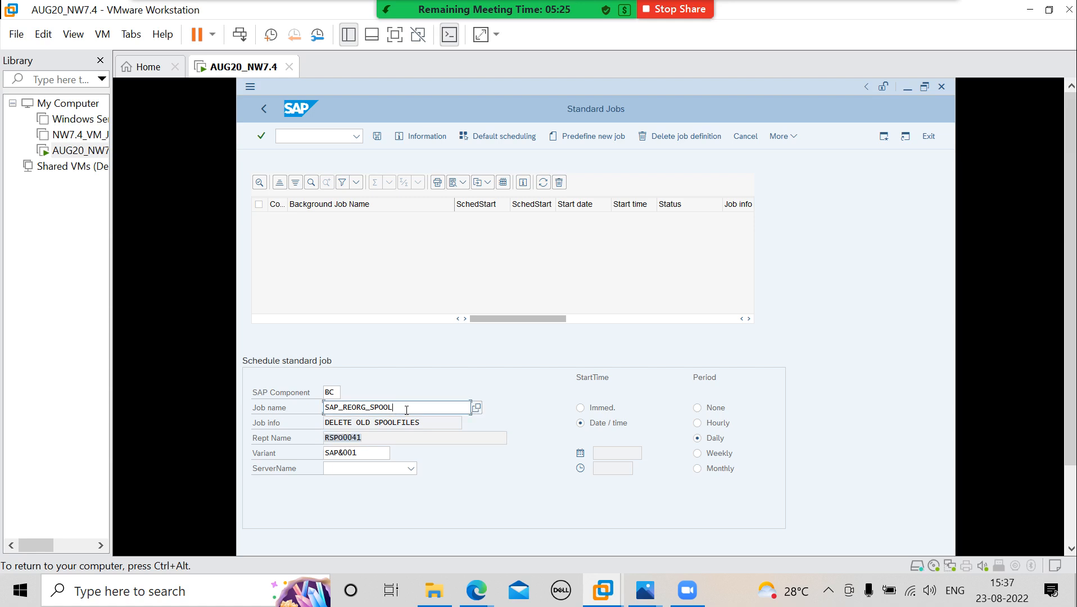
drag(407, 410, 324, 416)
- Try the Immed. and Date / time start options for the spool job, leaving the start time on Immed
click(581, 408)
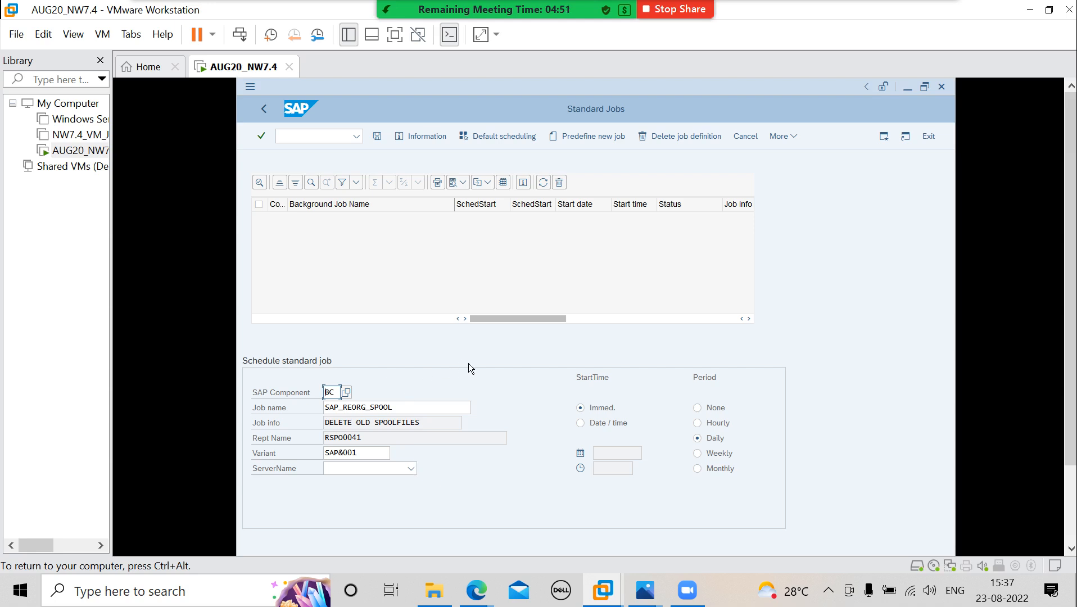
click(579, 424)
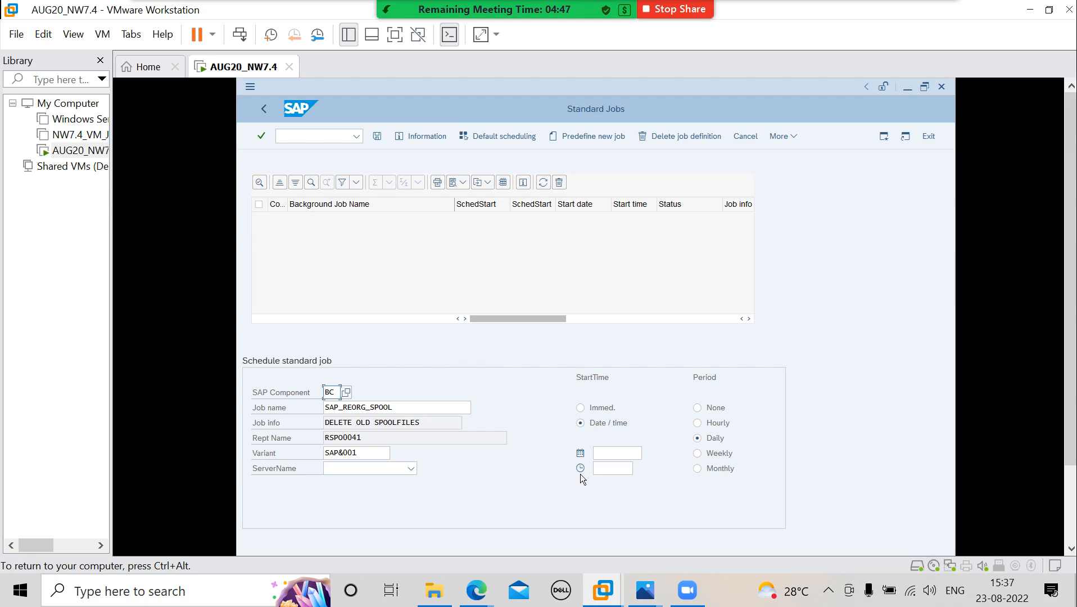
click(585, 410)
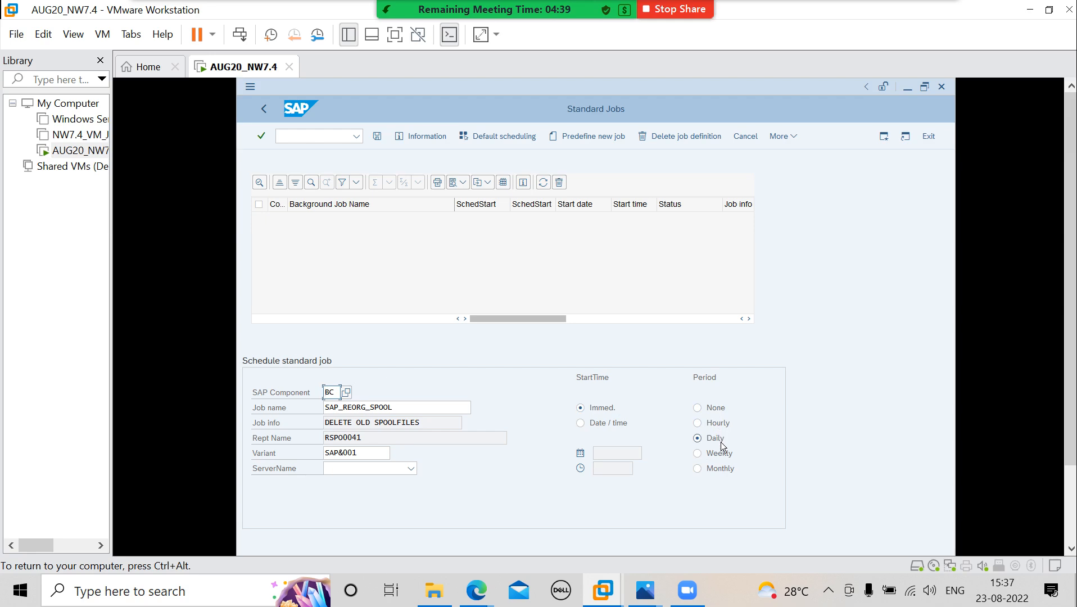
- Review the SAP component list and the BC job names, highlighting SAP_REORG_SPOOL and SAP_REORG_ABAPDUMPS, and close the list without choosing another job
click(347, 393)
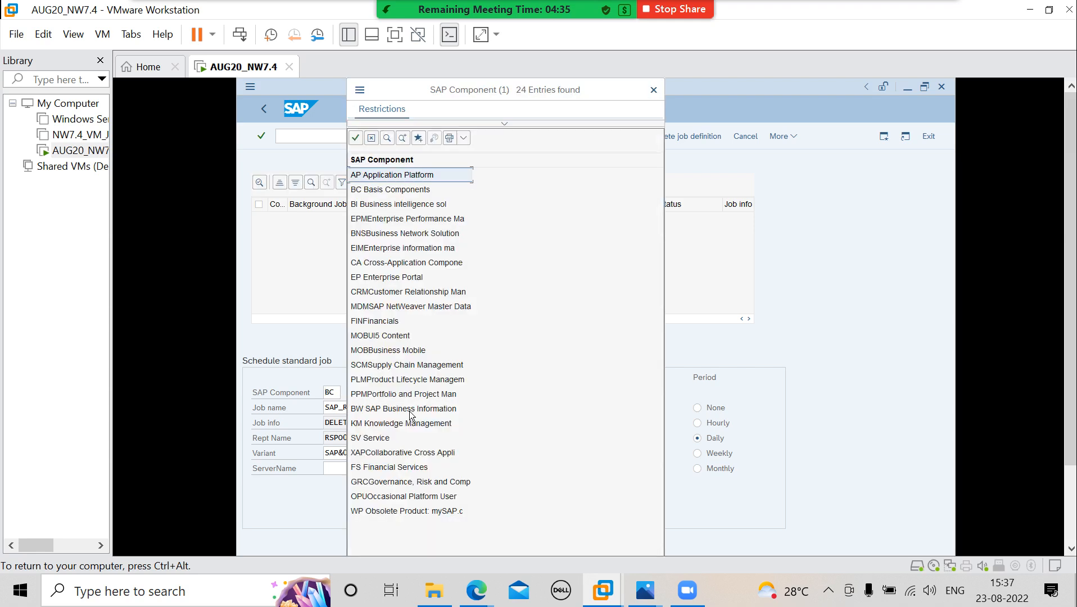
click(377, 190)
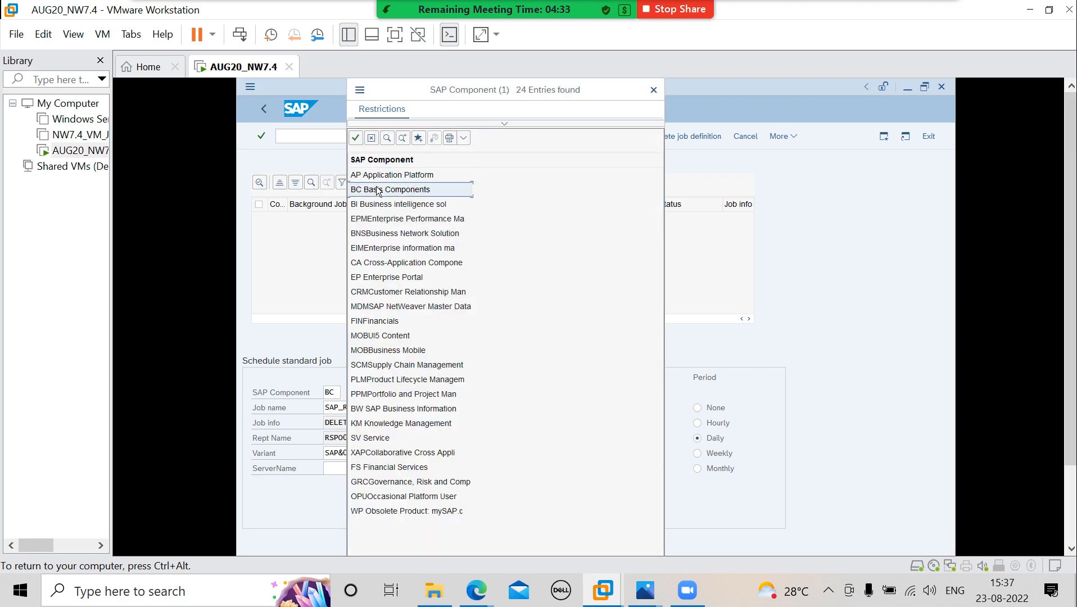
double_click(376, 189)
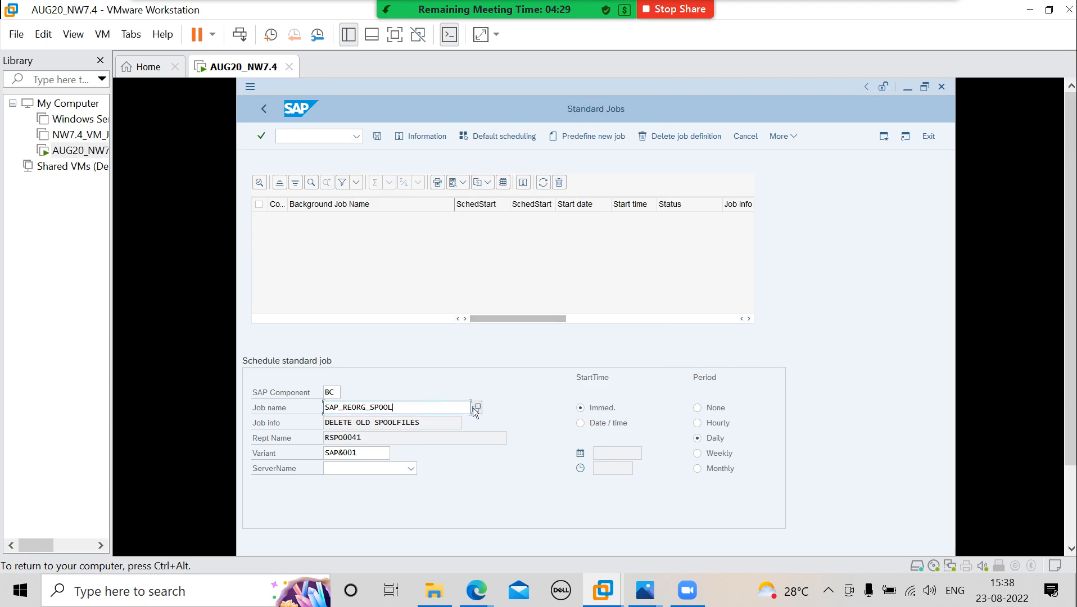
click(473, 407)
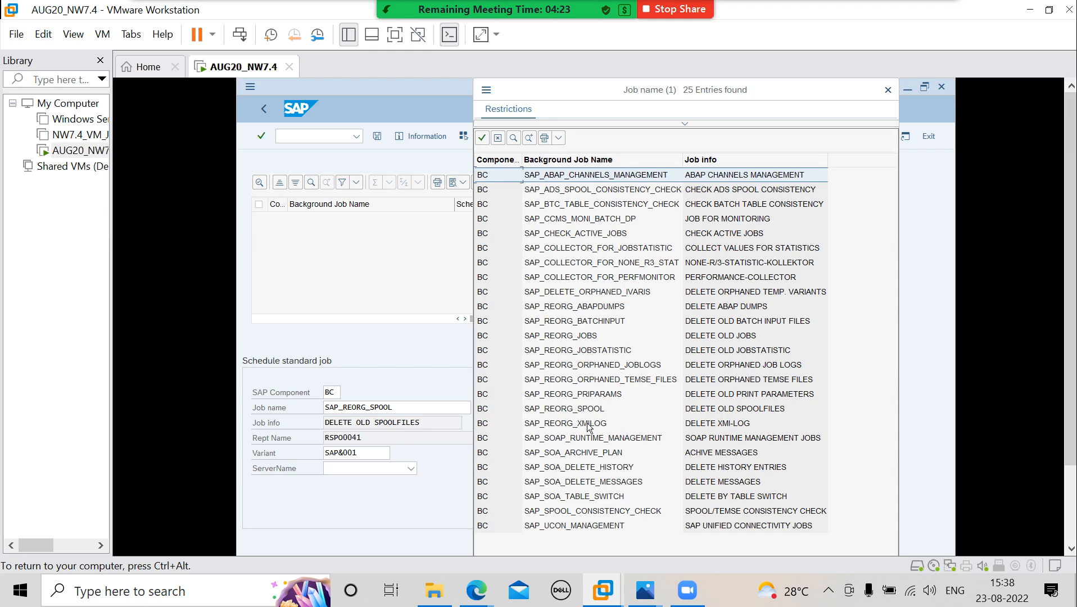
click(562, 410)
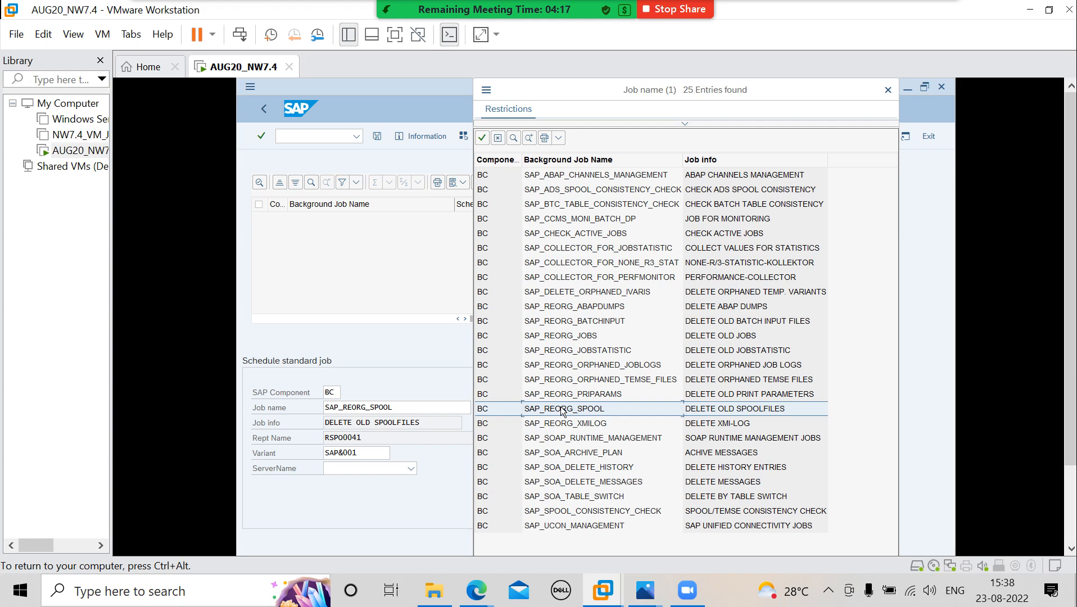
click(569, 311)
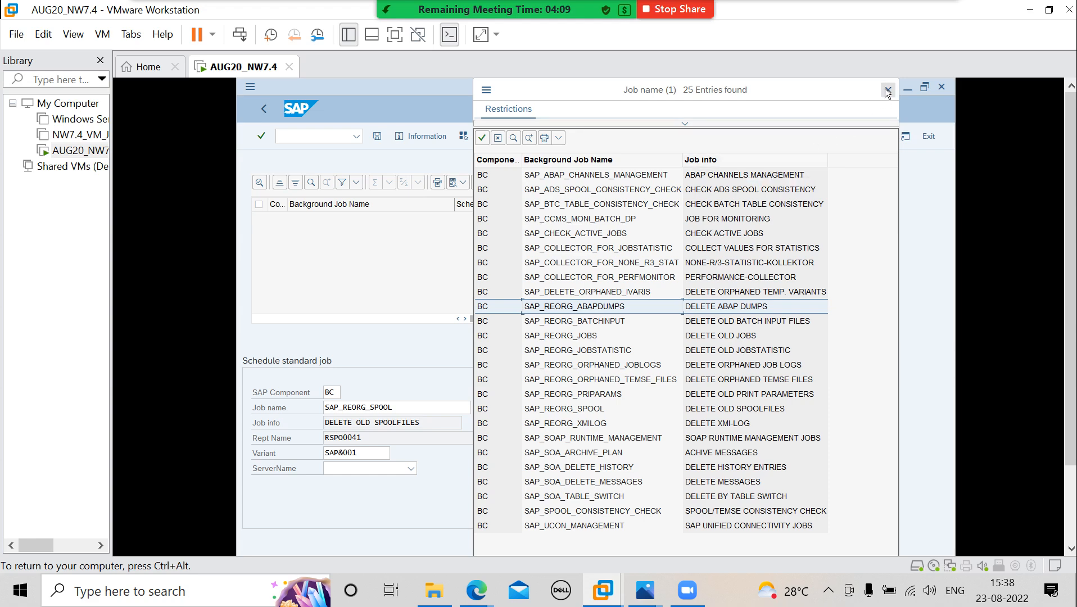
click(888, 91)
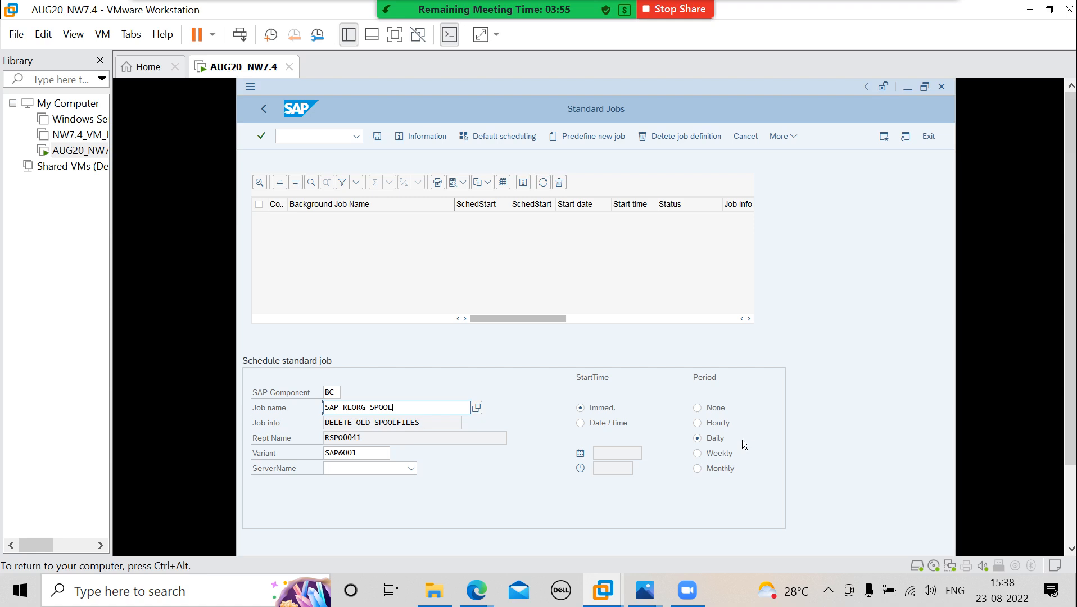
- Try the Hourly, Daily, Weekly and Monthly period options for the spool job
click(701, 425)
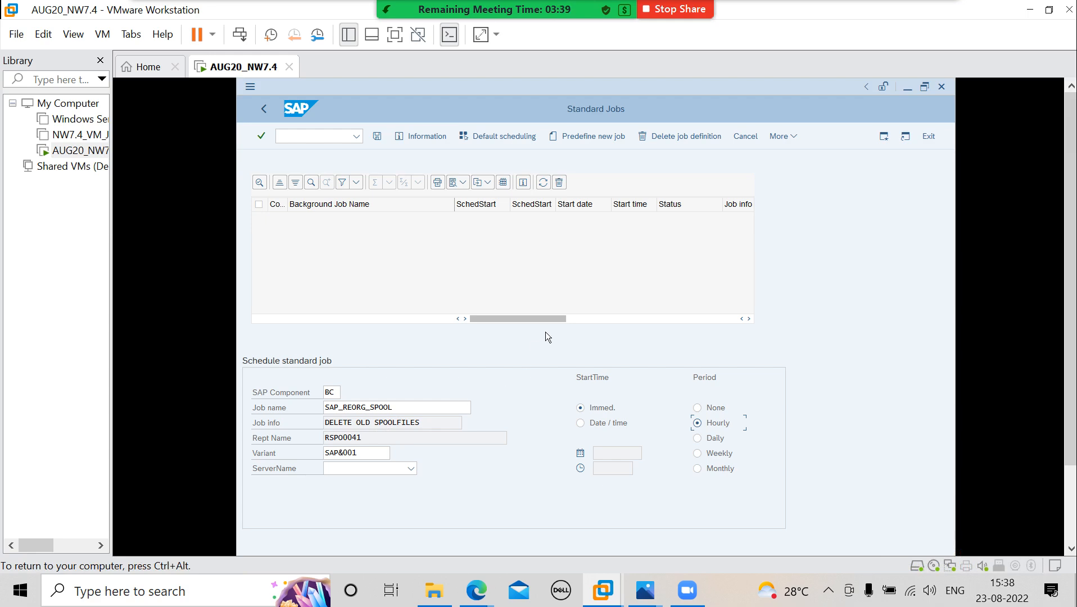
click(697, 437)
click(697, 453)
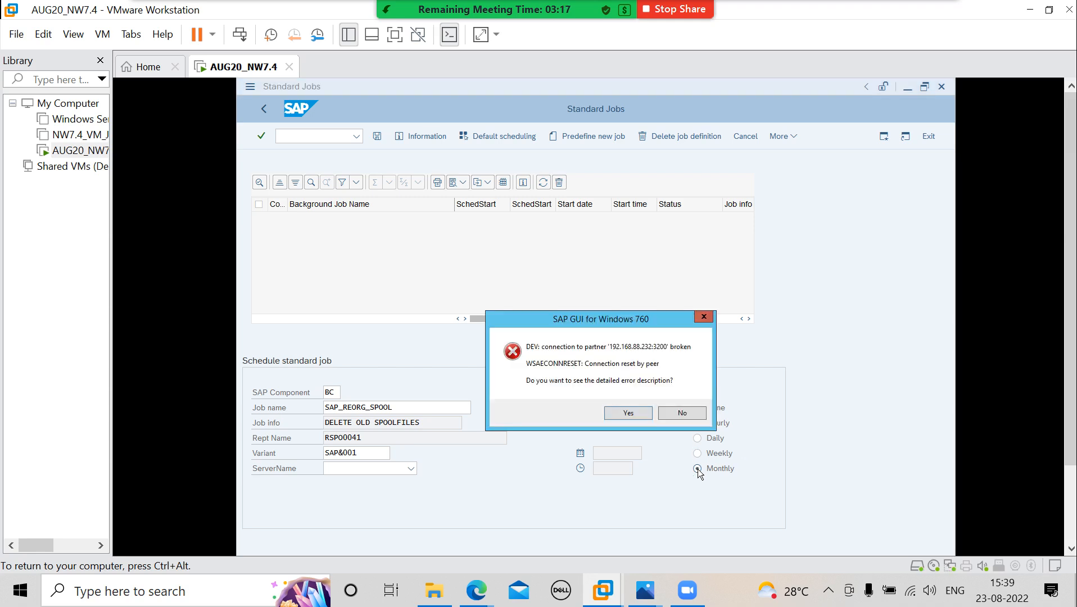
- Decline the connection error details and log on to NW7.4 again in client 000 as sap* with the account password
click(678, 414)
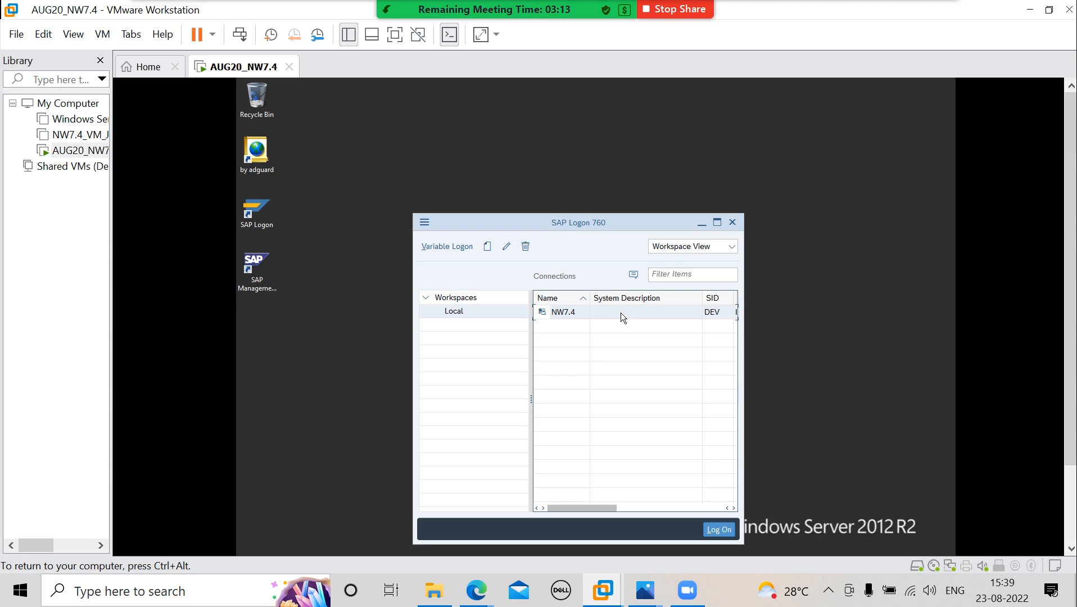
double_click(578, 312)
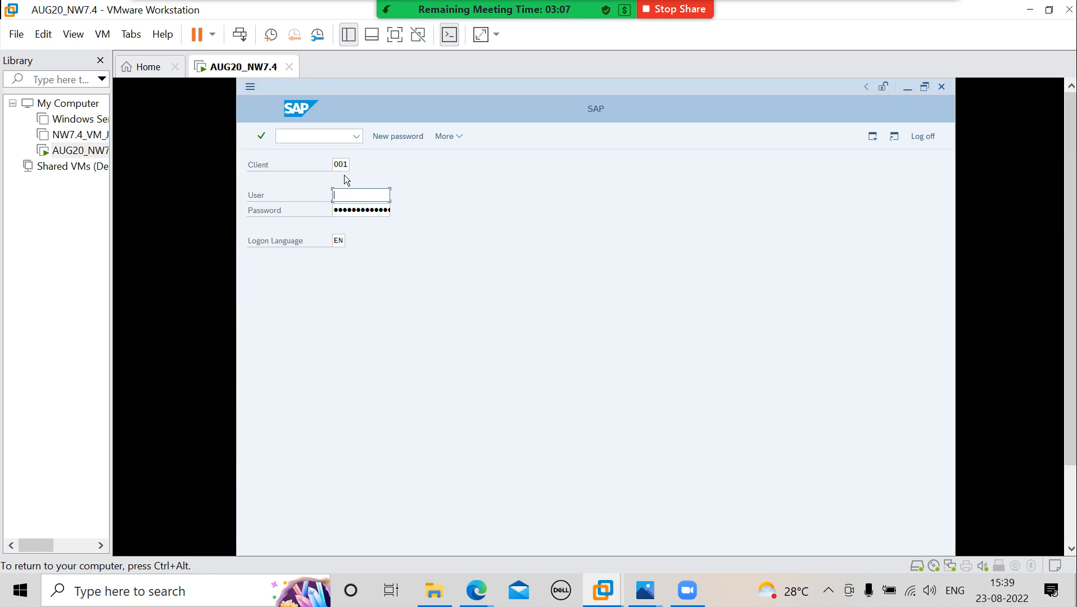
click(349, 164)
key(BackSpace)
text(0)
key(Tab)
text(sap*)
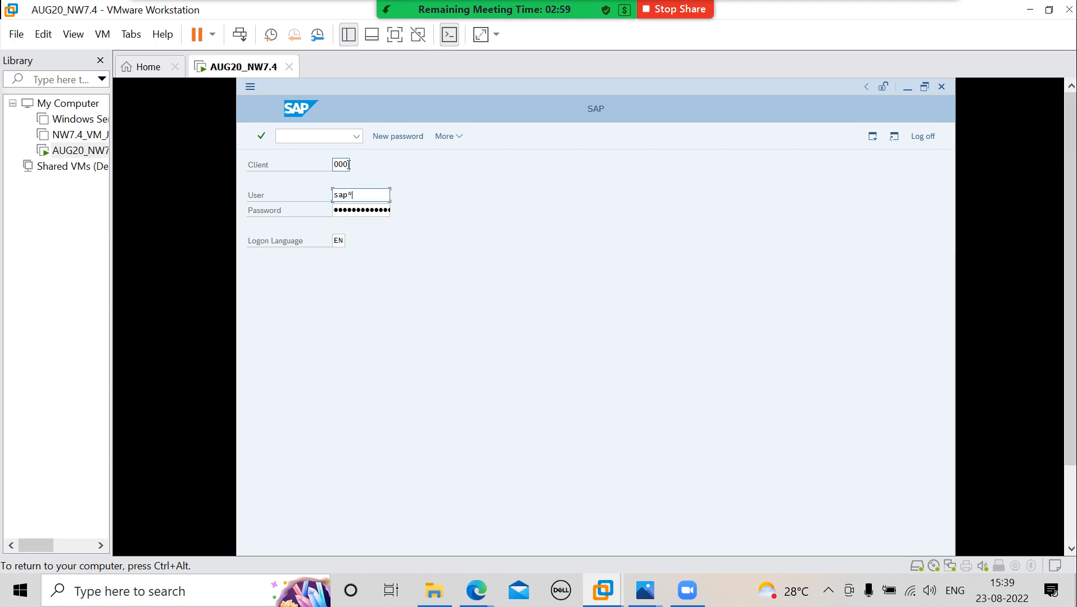
key(Tab)
text(•••••)
key(Return)
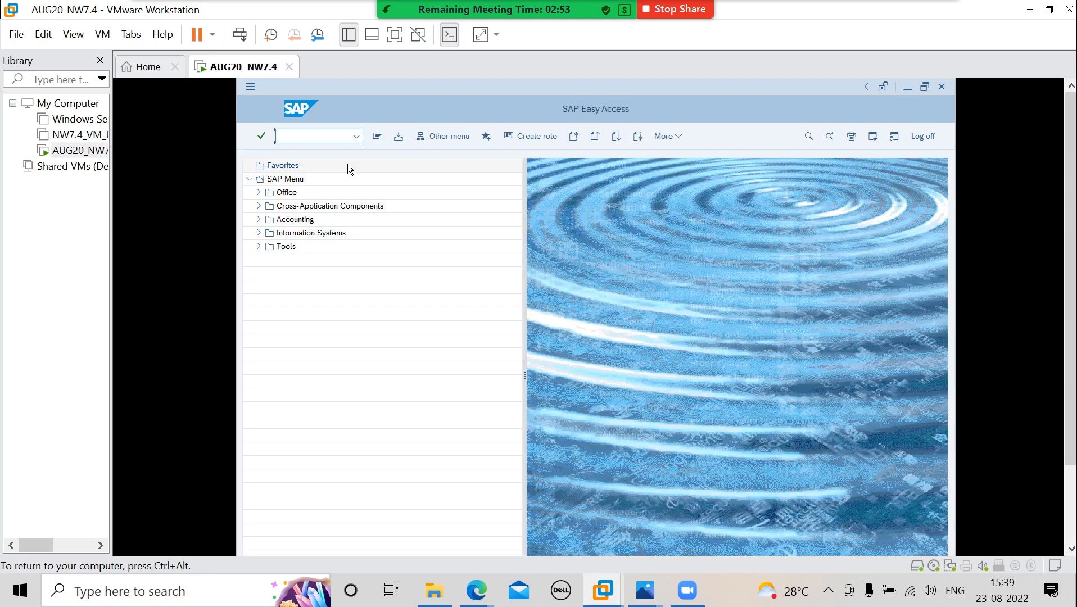
- Run transaction /nsm36 and open the standard jobs from the background job definition
text(/nsm36)
key(Return)
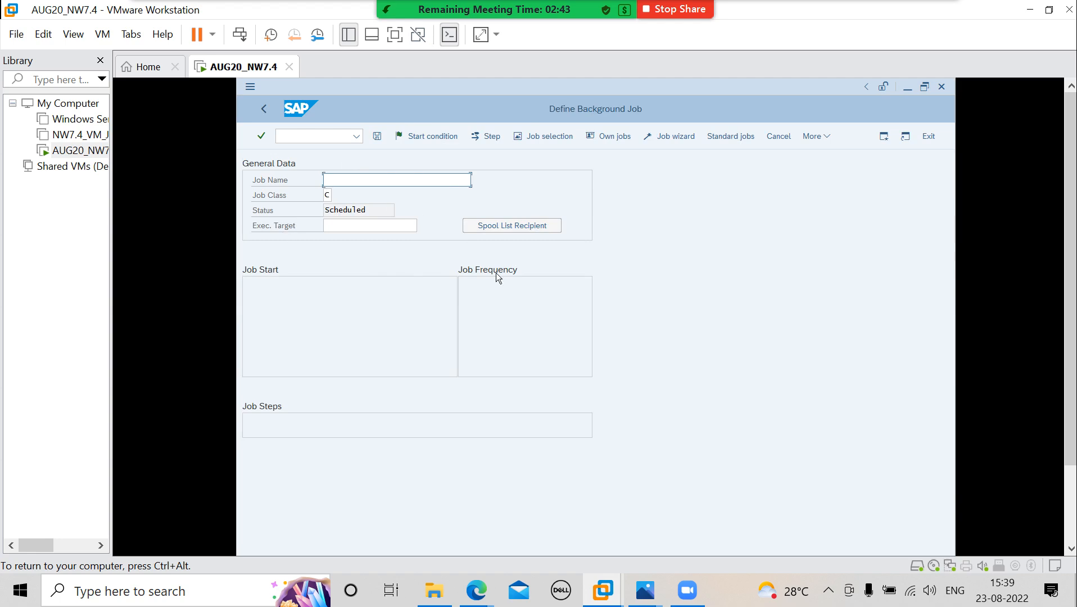
click(742, 141)
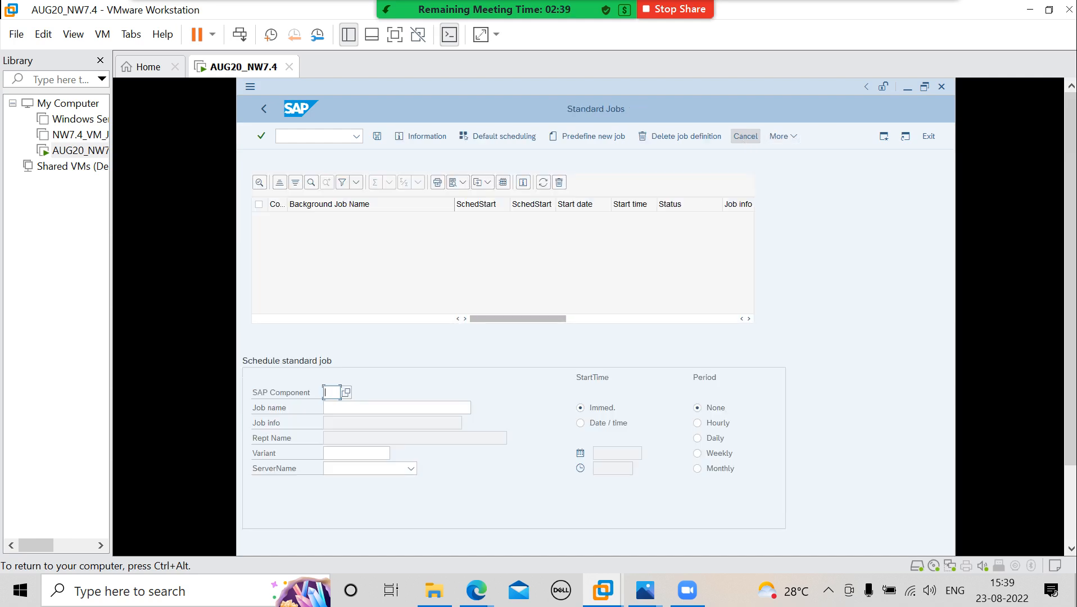
- Select Basis Components (BC) and the SAP_REORG_SPOOL standard job for scheduling, and go to its variant
click(348, 392)
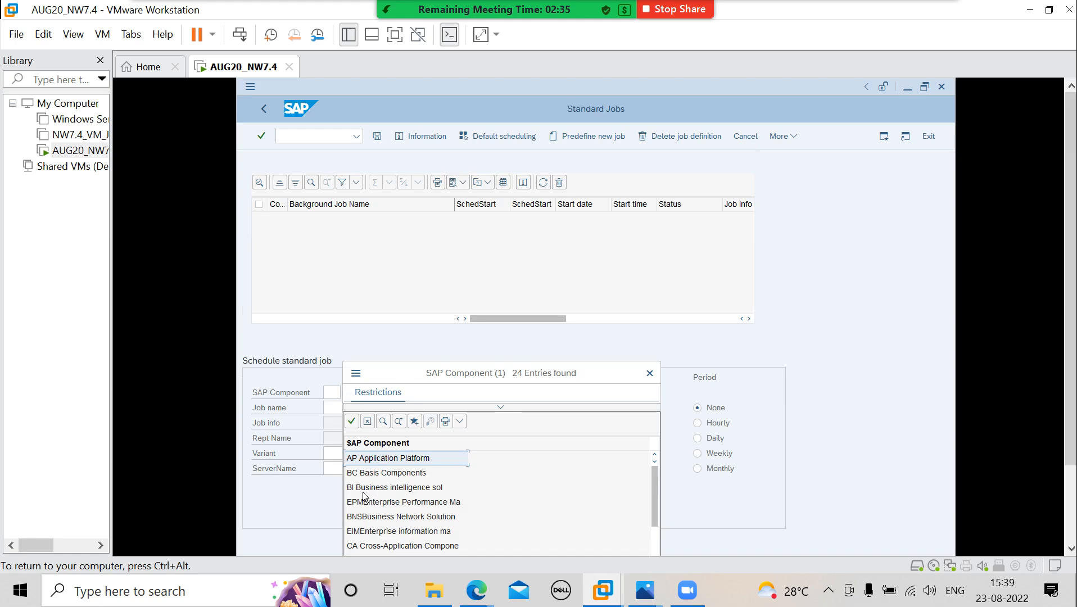
double_click(386, 473)
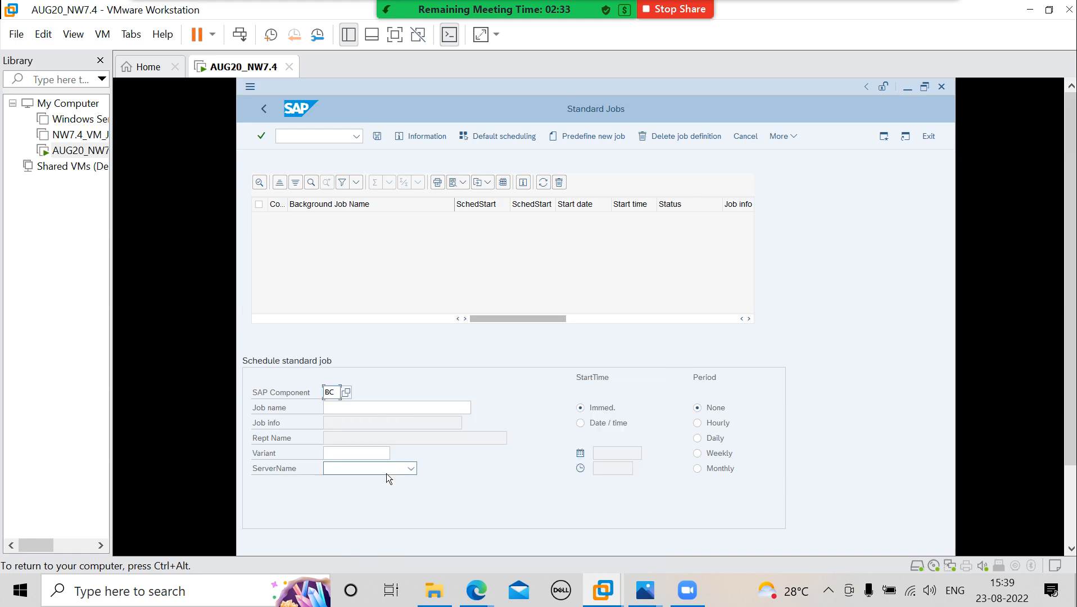
click(346, 408)
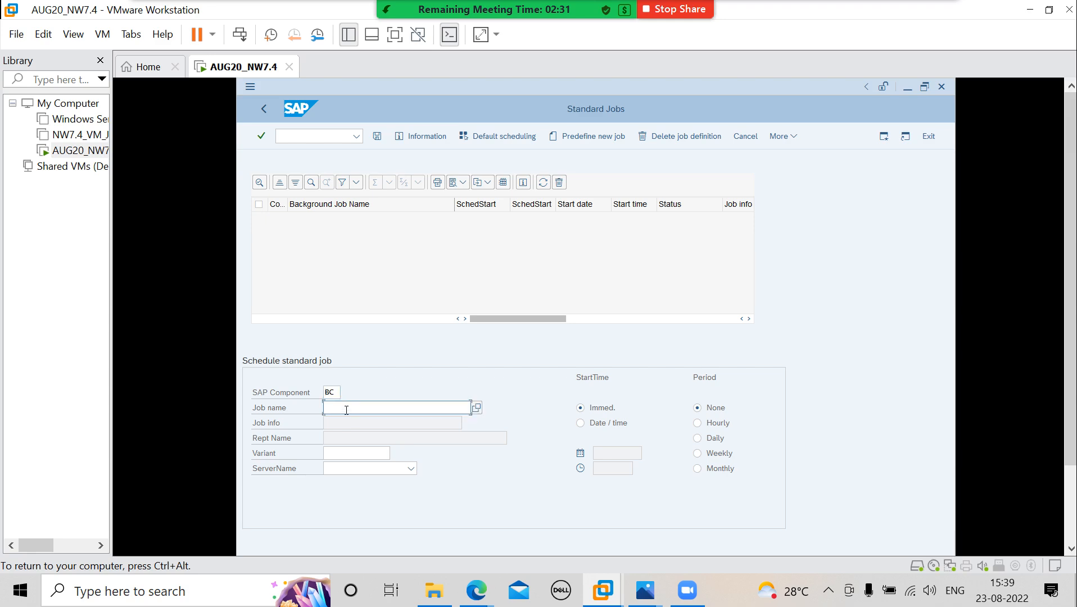
click(476, 410)
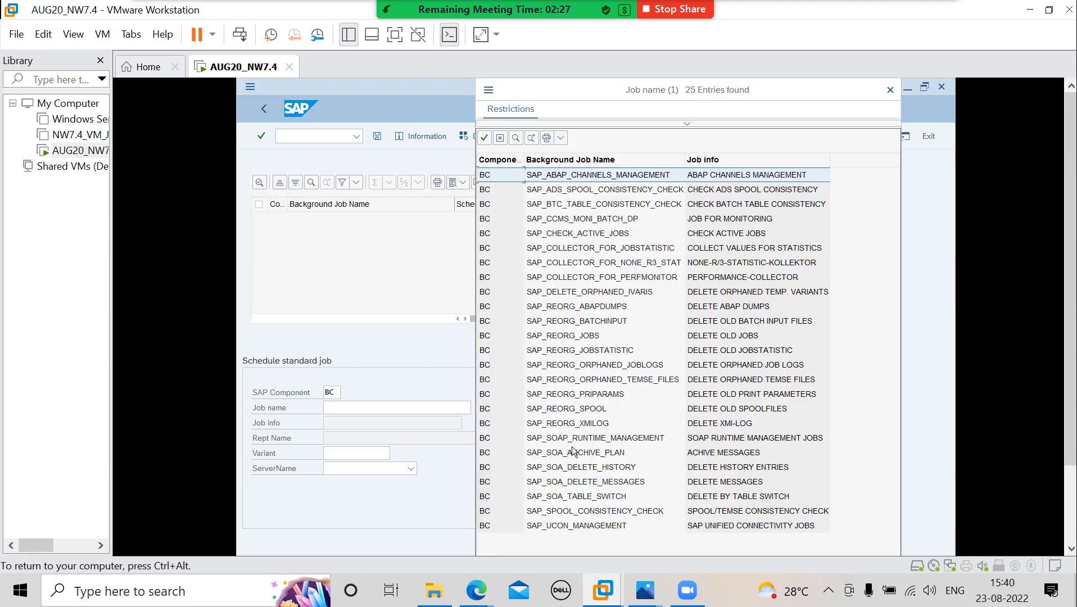
double_click(578, 409)
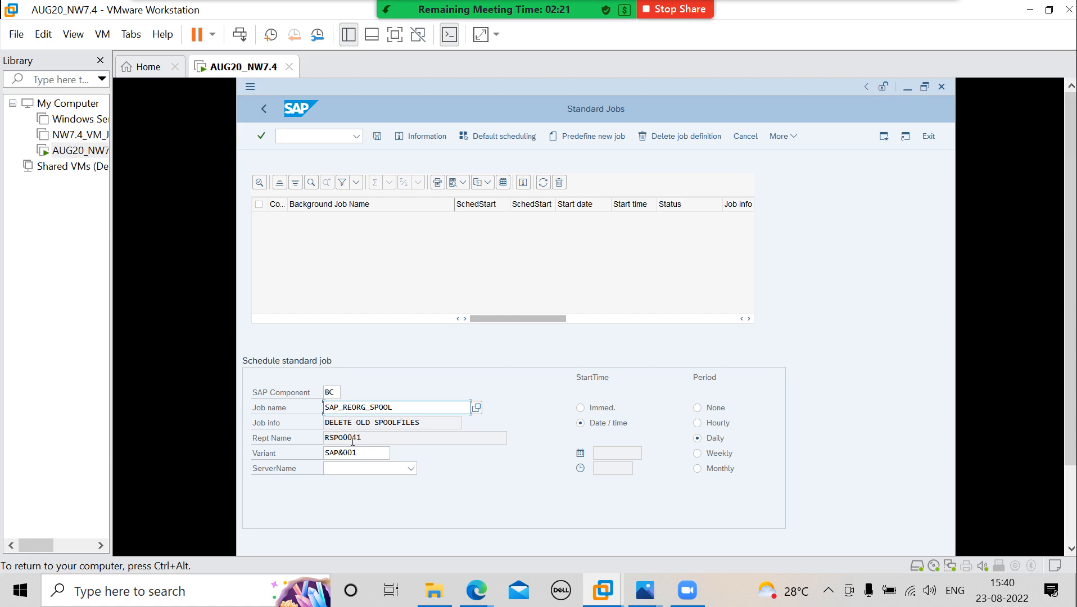
click(368, 454)
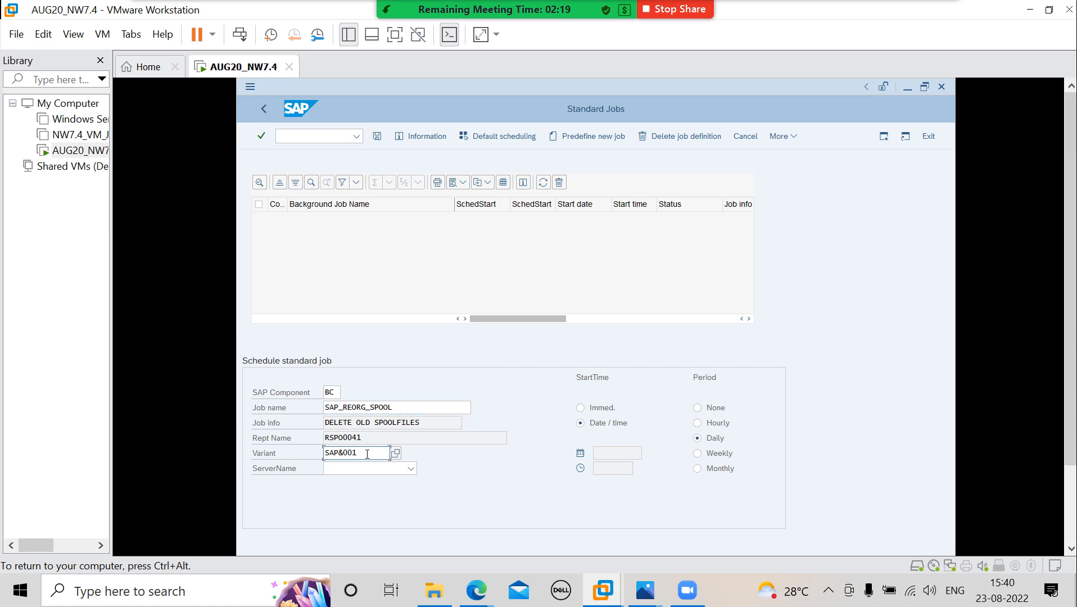
- Look up the available variants for the SAP_REORG_SPOOL job twice, closing the list each time without choosing one
click(397, 427)
click(384, 438)
click(382, 453)
click(396, 453)
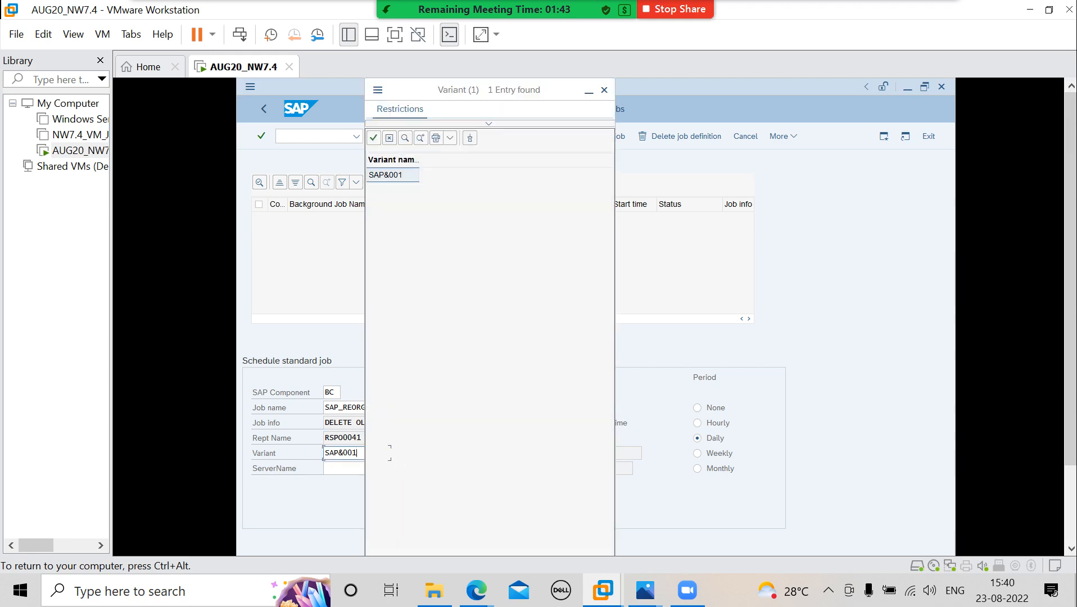
click(603, 91)
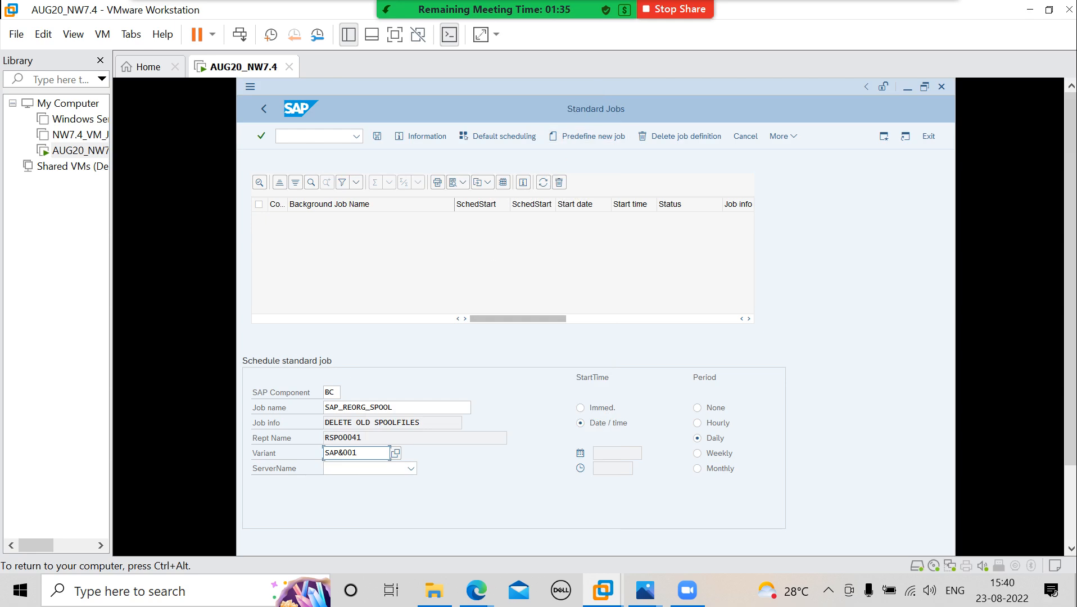
click(373, 441)
click(386, 453)
click(396, 453)
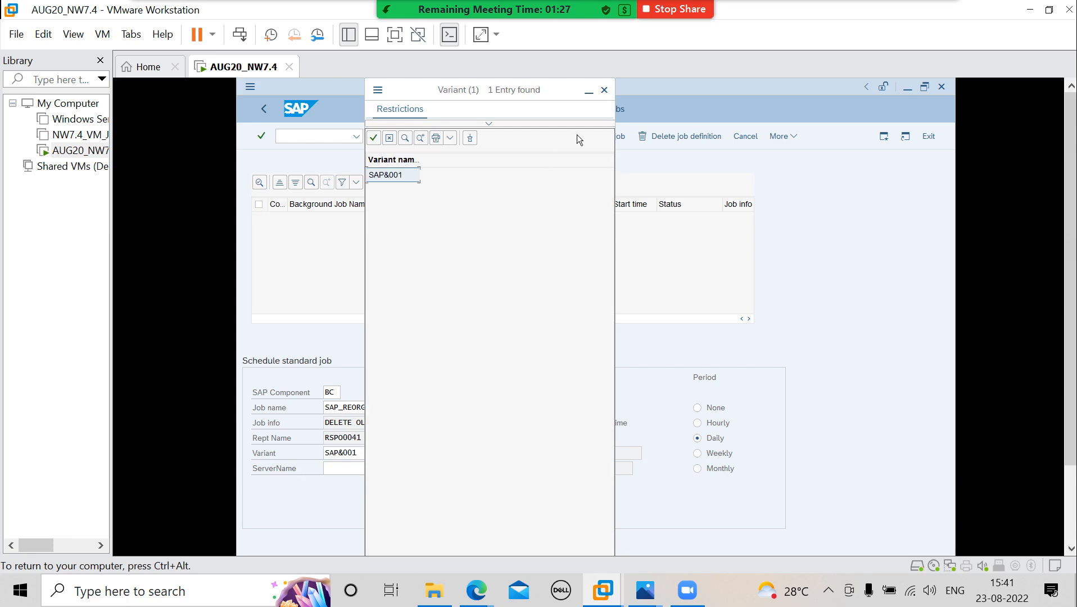
click(602, 94)
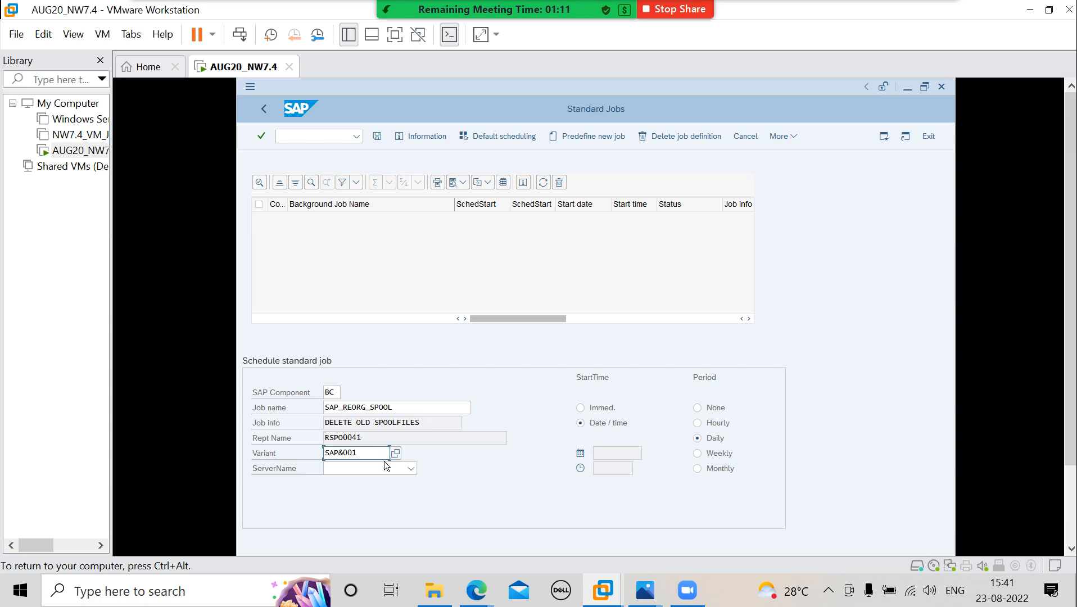
- Set the standard job's server name to india_DEV_00
click(413, 471)
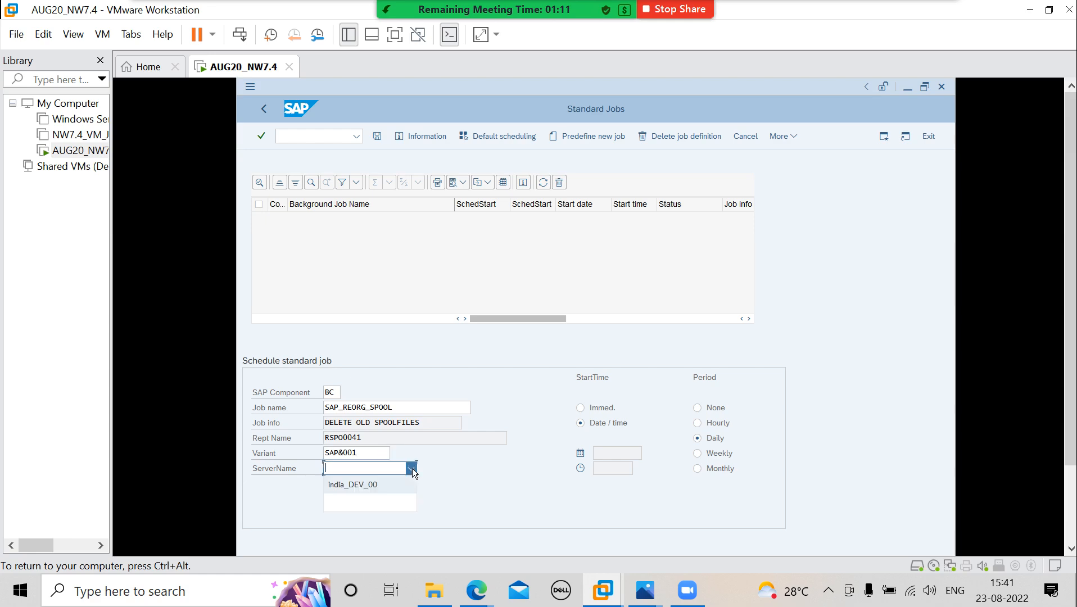
click(382, 484)
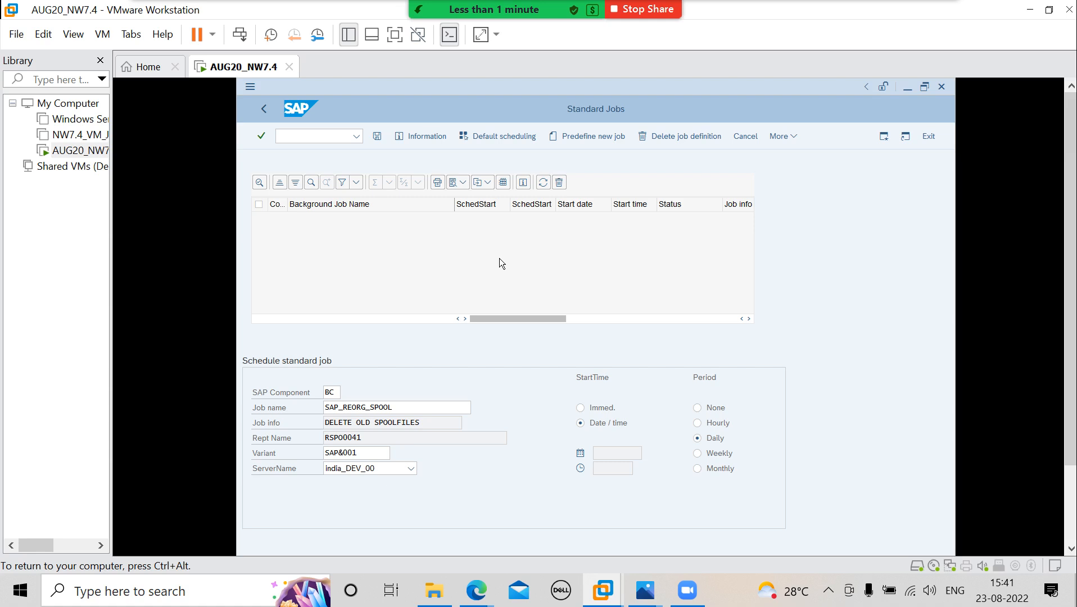
- Show the virtual machine full screen and examine instance india 0's process list and AS ABAP WP Table in sapmmc
click(908, 88)
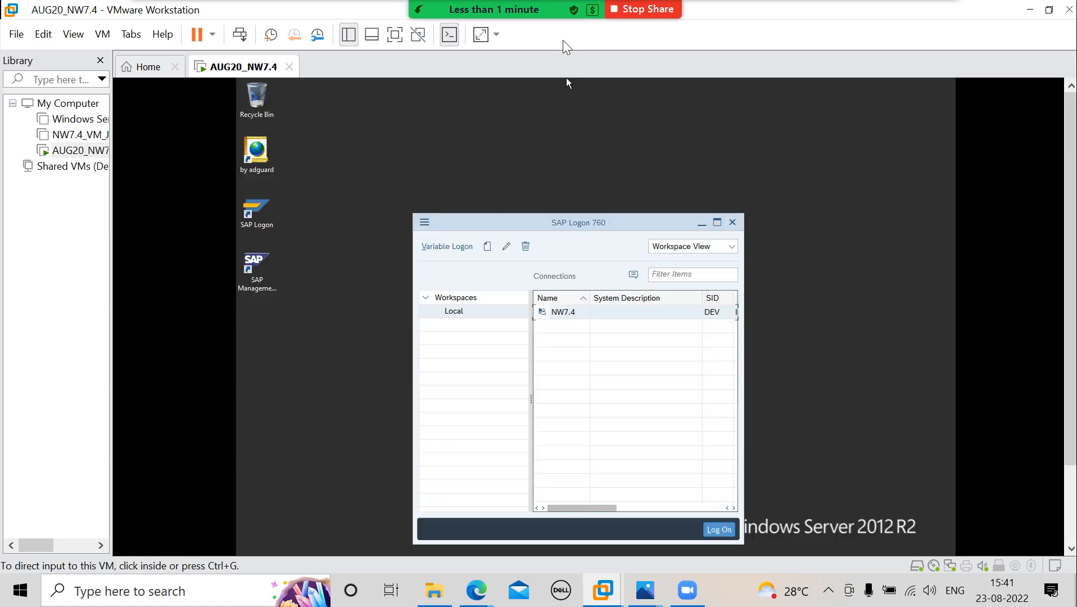
mouse_move(426, 53)
click(395, 34)
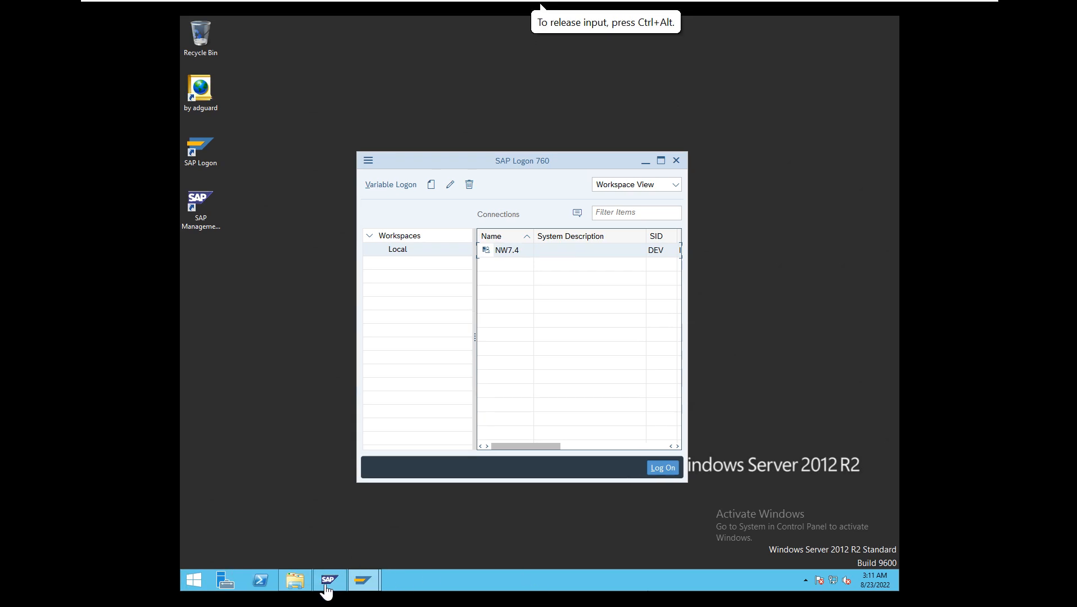
mouse_move(326, 585)
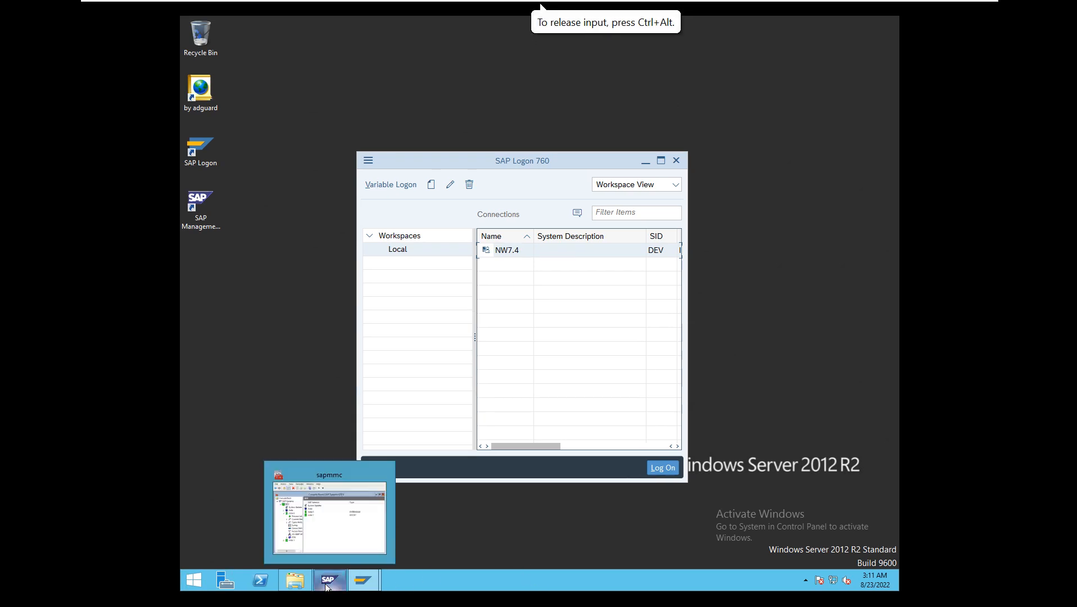
click(372, 503)
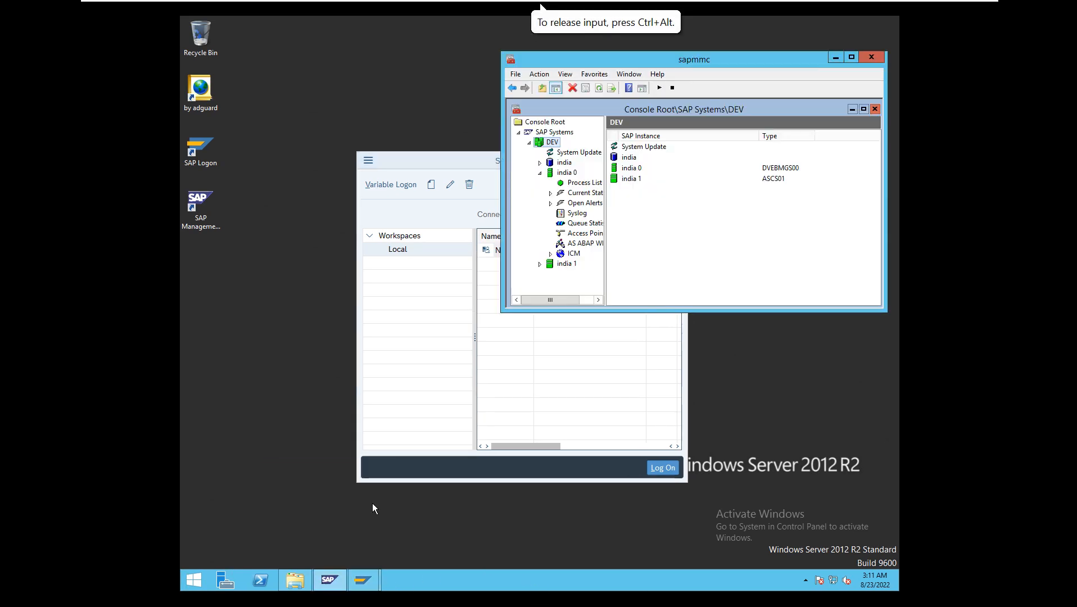
click(579, 184)
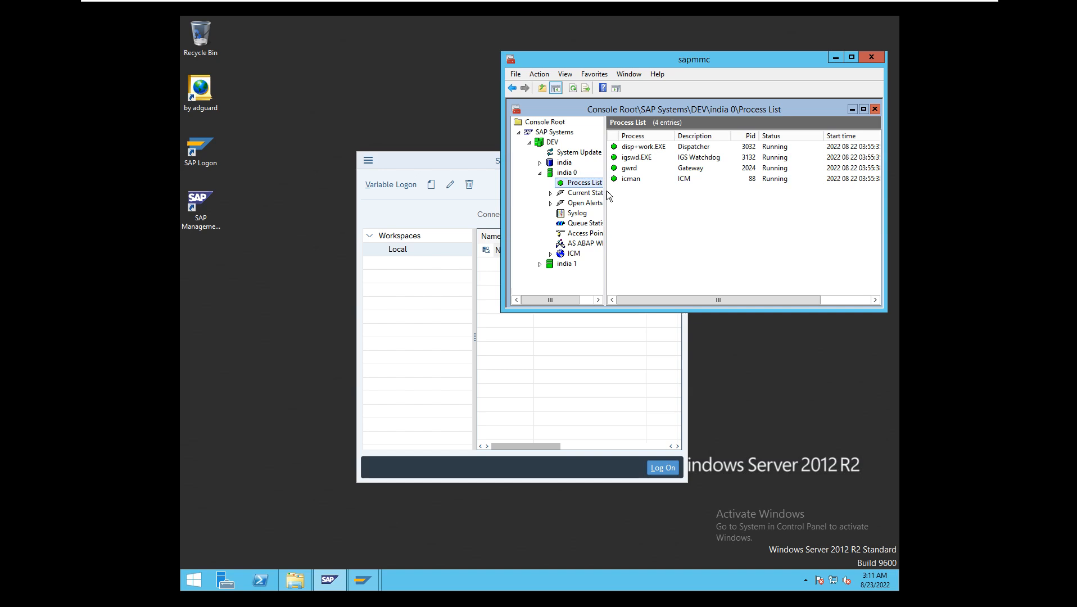
click(581, 244)
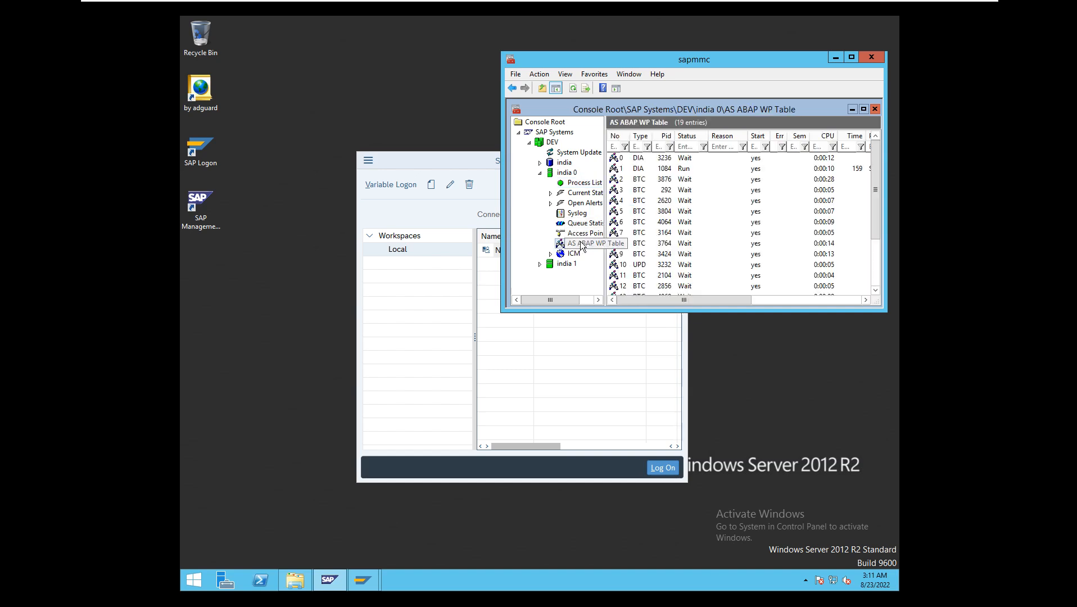
click(835, 57)
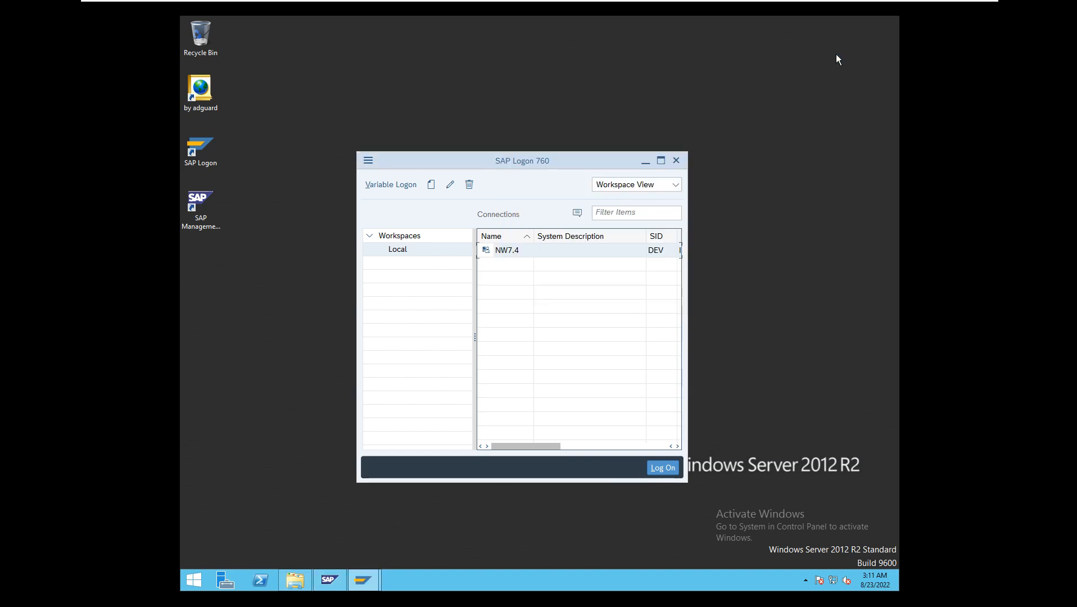
click(645, 163)
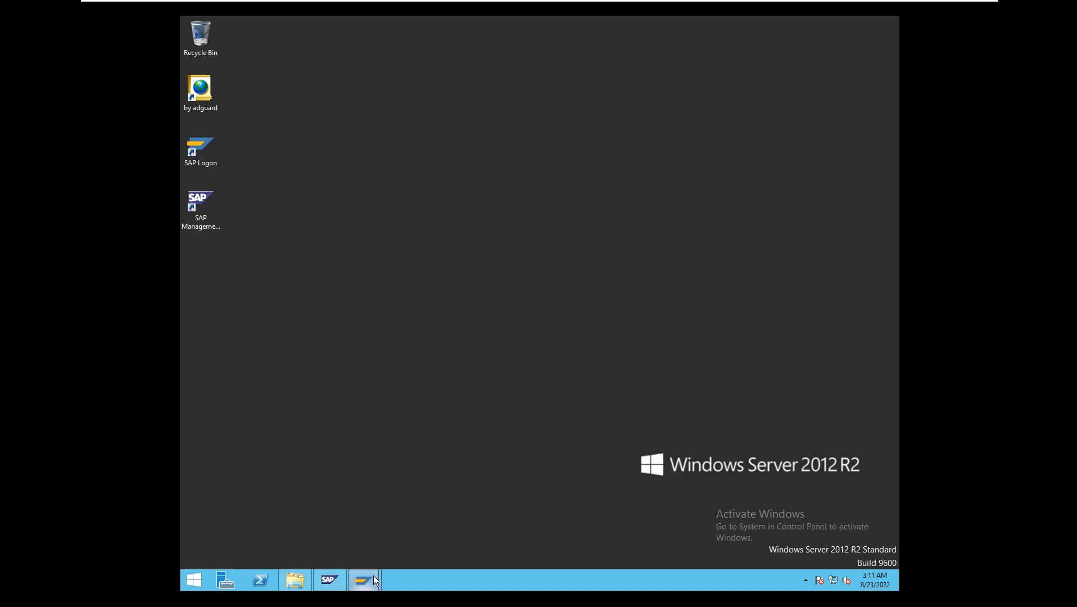
- Return to Standard Jobs and schedule SAP_REORG_SPOOL on server india_DEV_00 with an immediate start and period None, saving the job
mouse_move(374, 576)
click(438, 530)
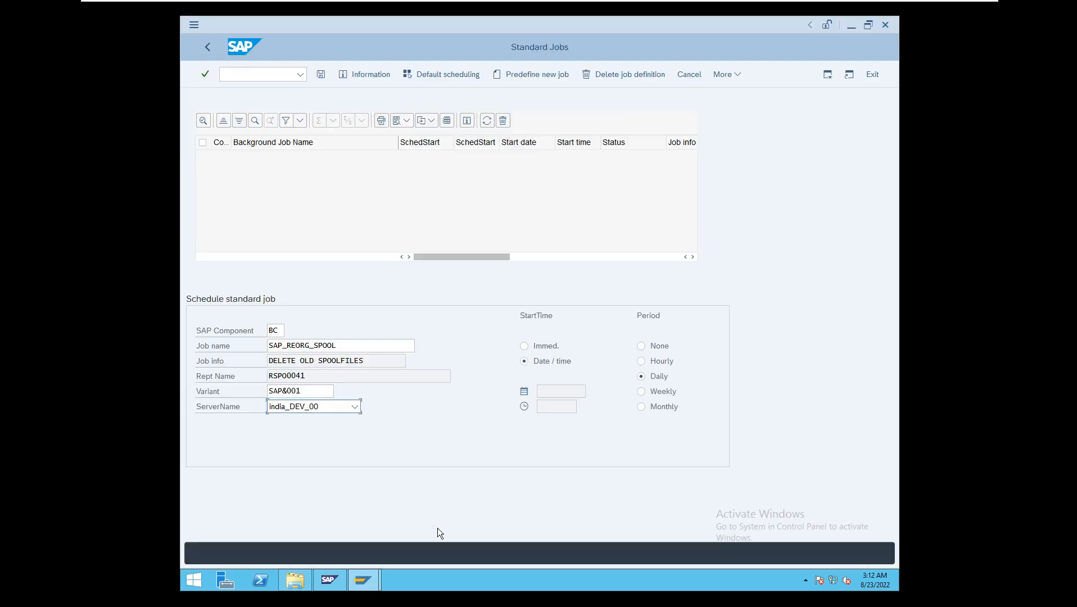
click(355, 406)
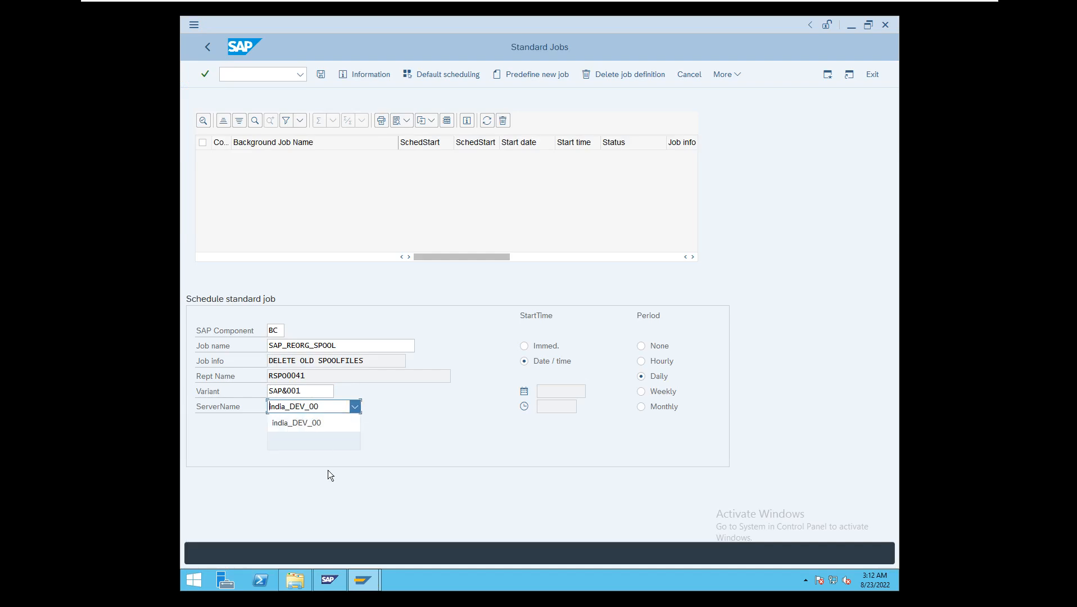
click(330, 430)
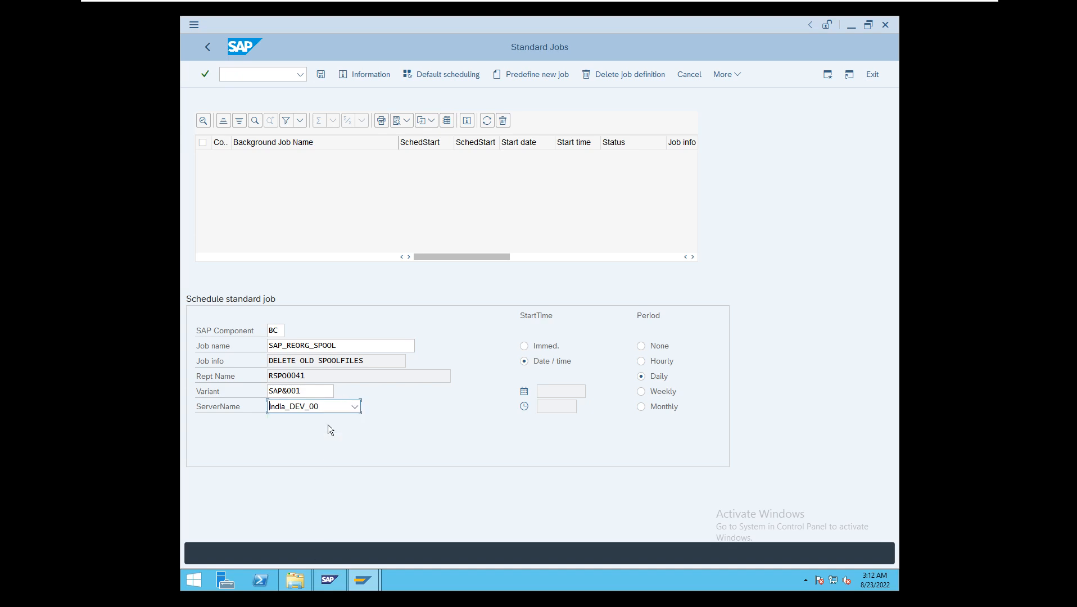
click(532, 345)
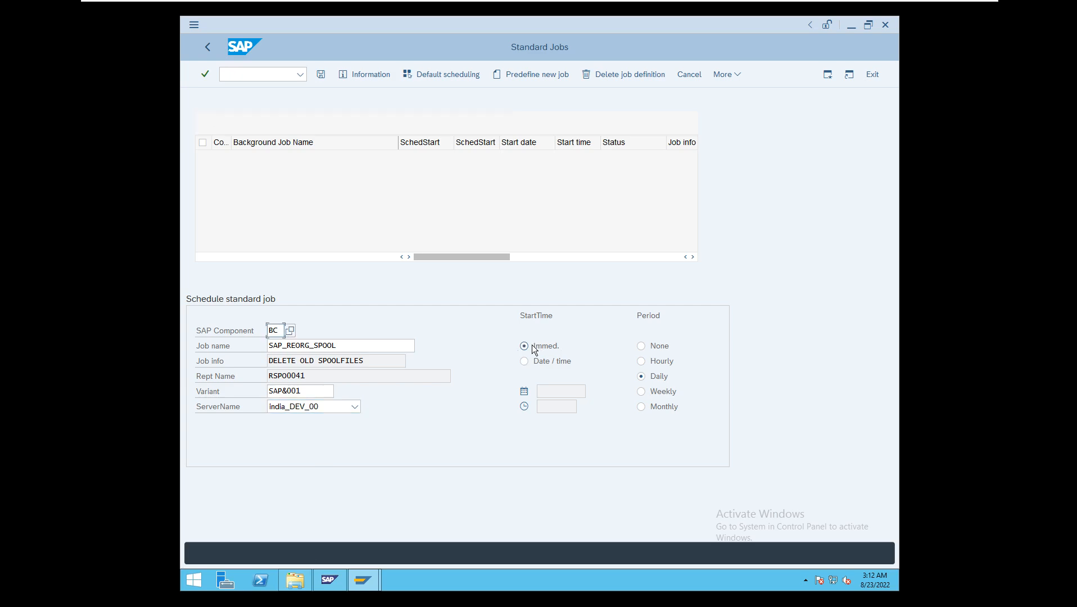
click(650, 347)
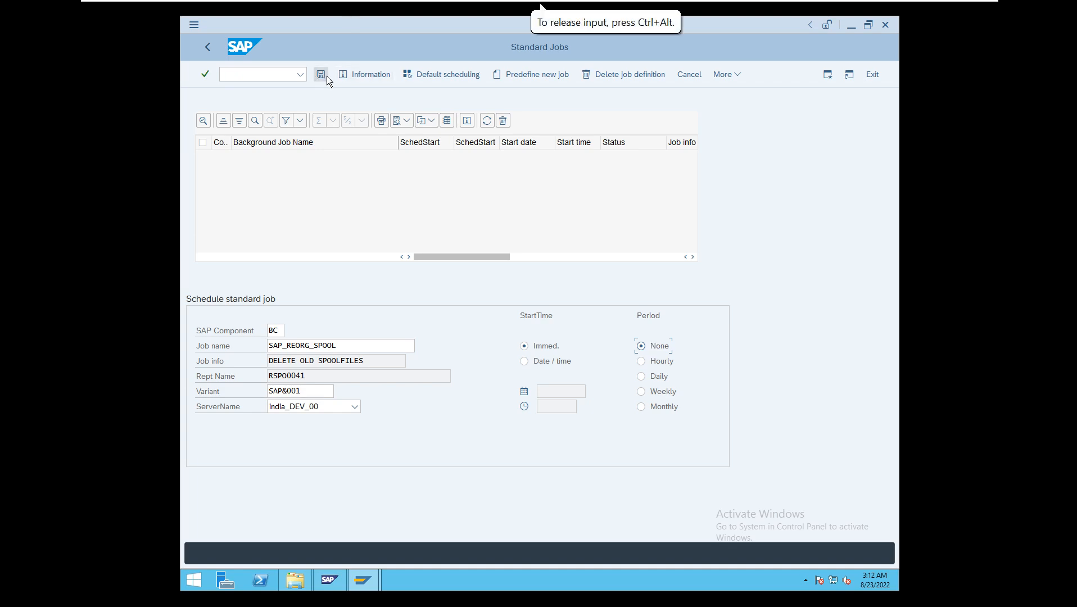
click(356, 344)
click(321, 75)
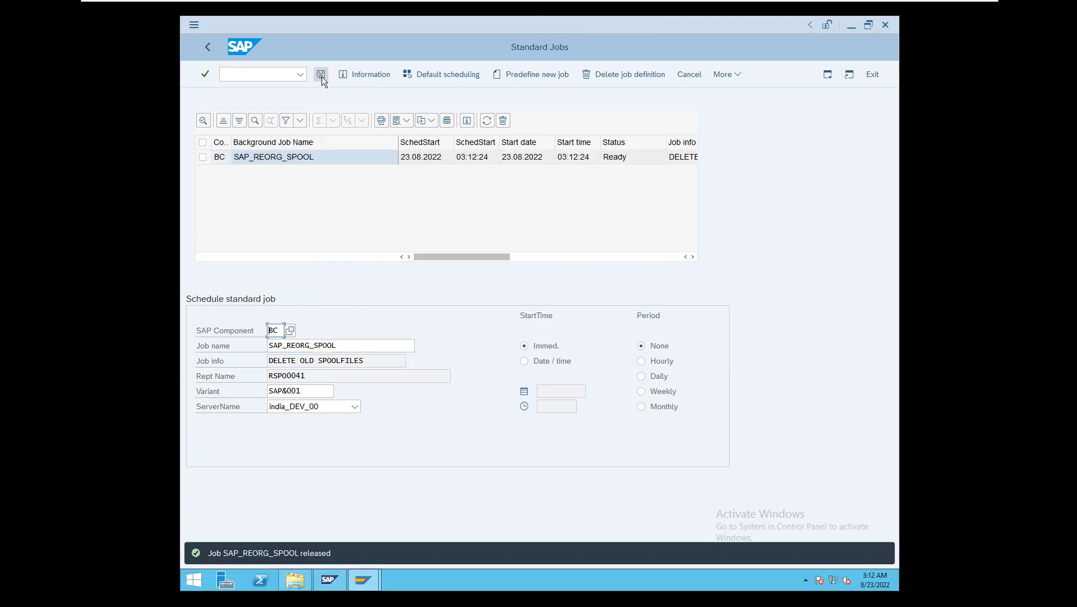
- Minimize the virtual machine and dismiss the notice about the ended Zoom meeting
mouse_move(734, 5)
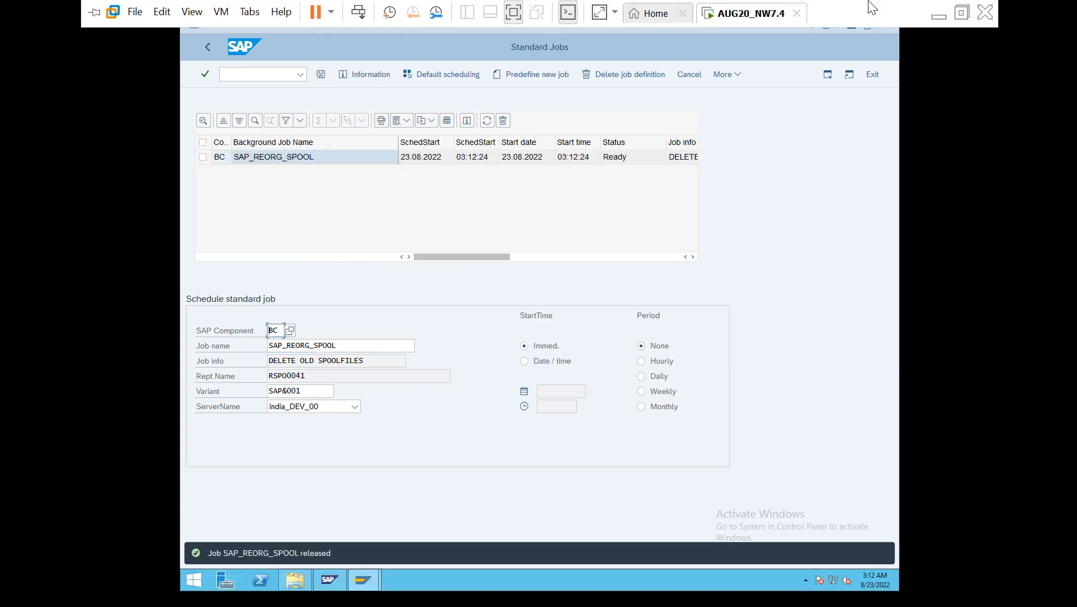
click(937, 17)
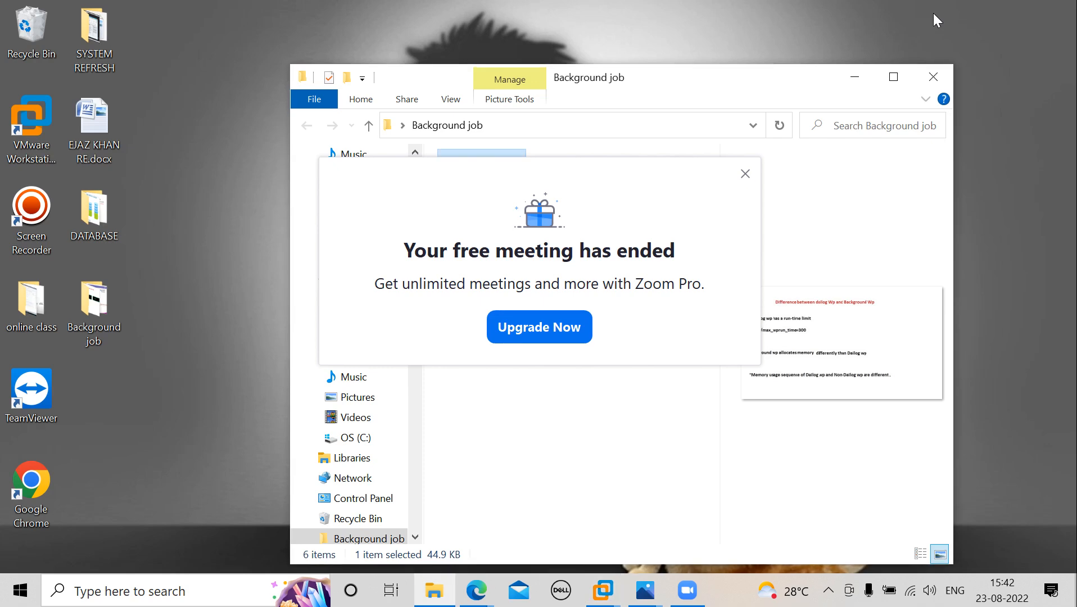
click(746, 175)
click(829, 596)
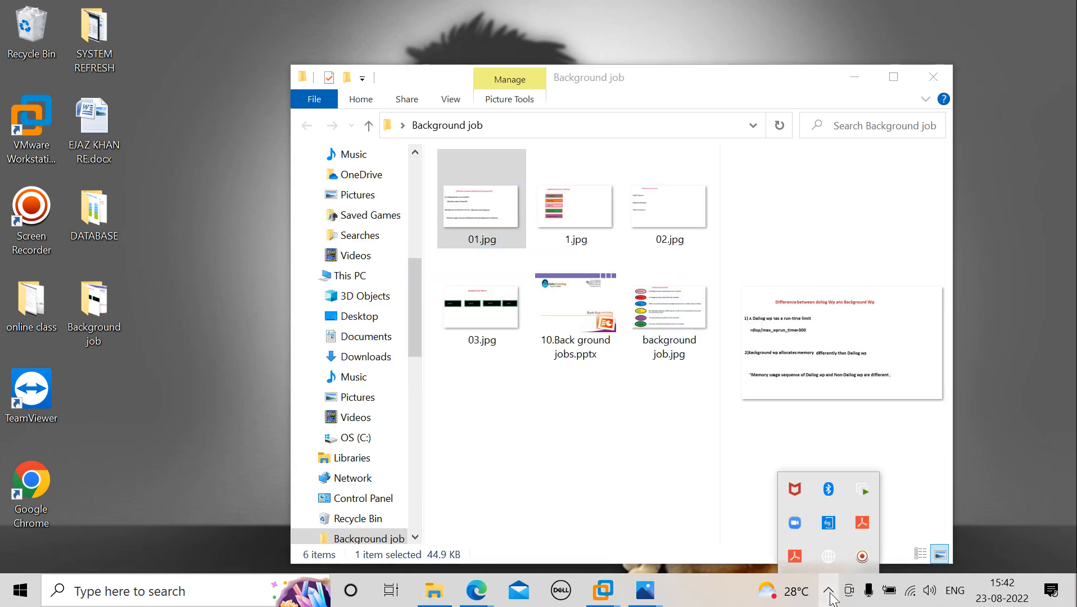
click(862, 557)
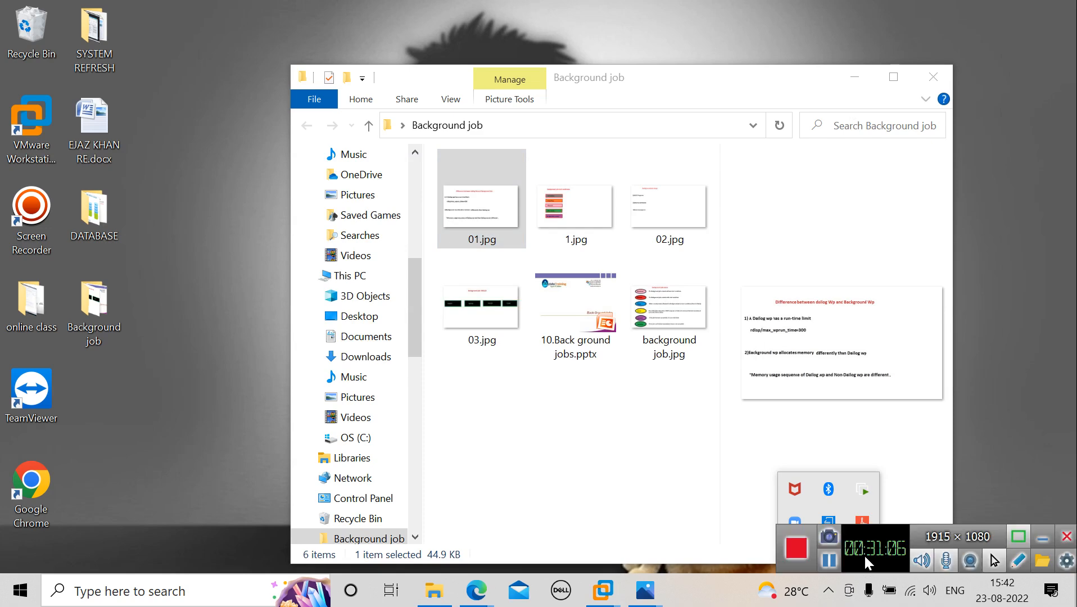
click(830, 561)
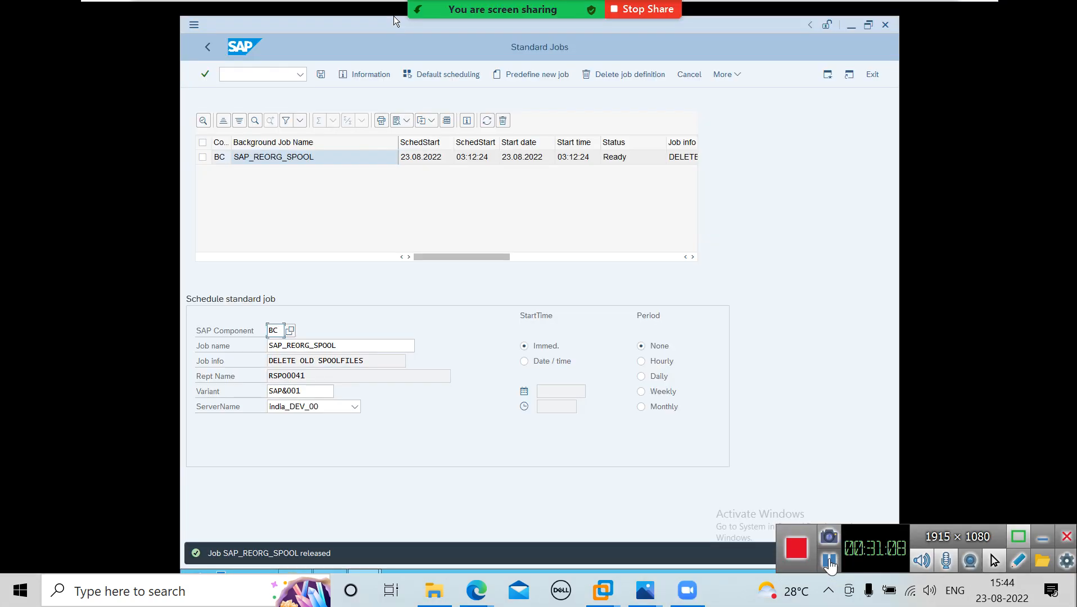
click(1041, 538)
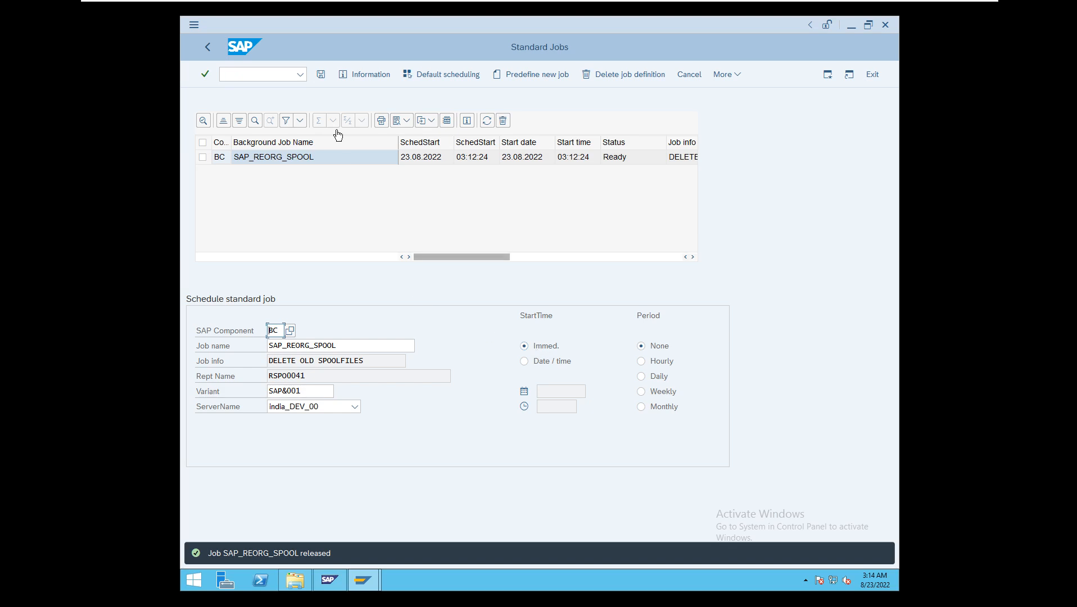
- Go to the simple job selection by running transaction /nsm37
click(273, 72)
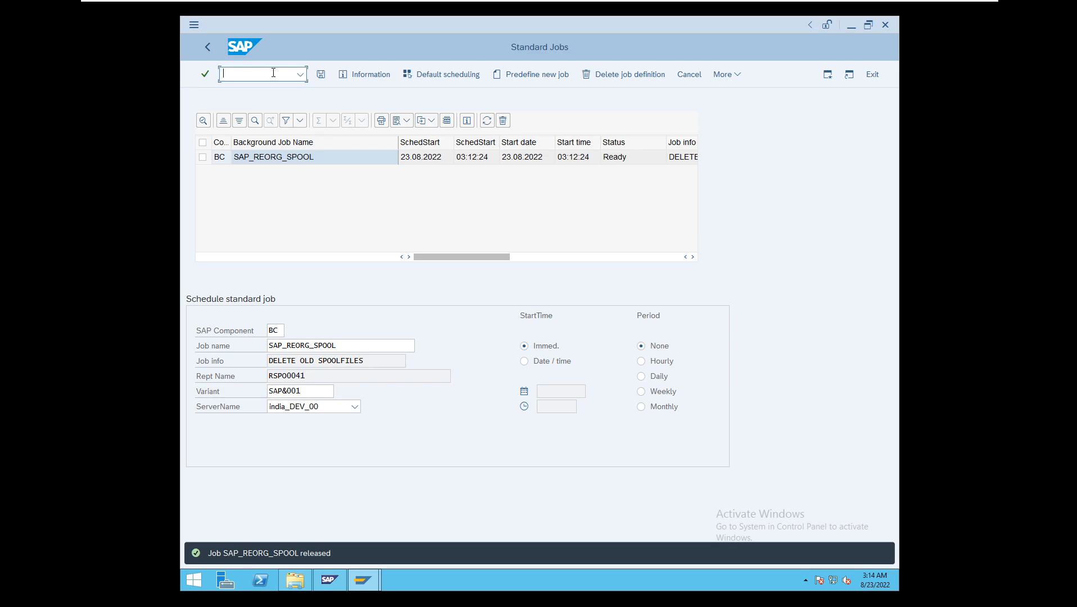
text(/nsm37)
key(Return)
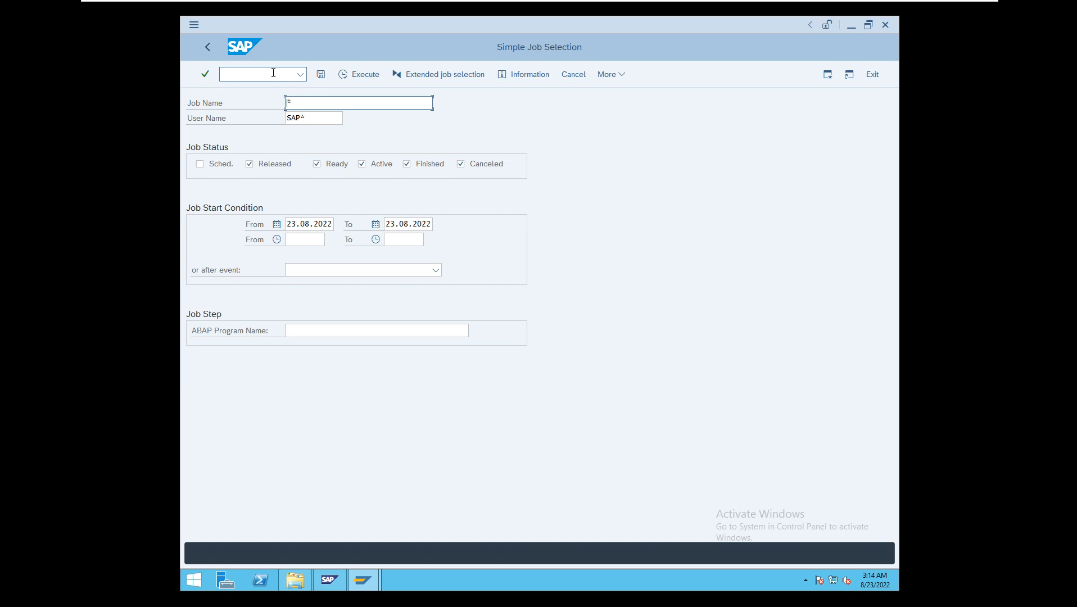
- Set the user name to *, include the Sched. job status, and execute the job selection
click(320, 121)
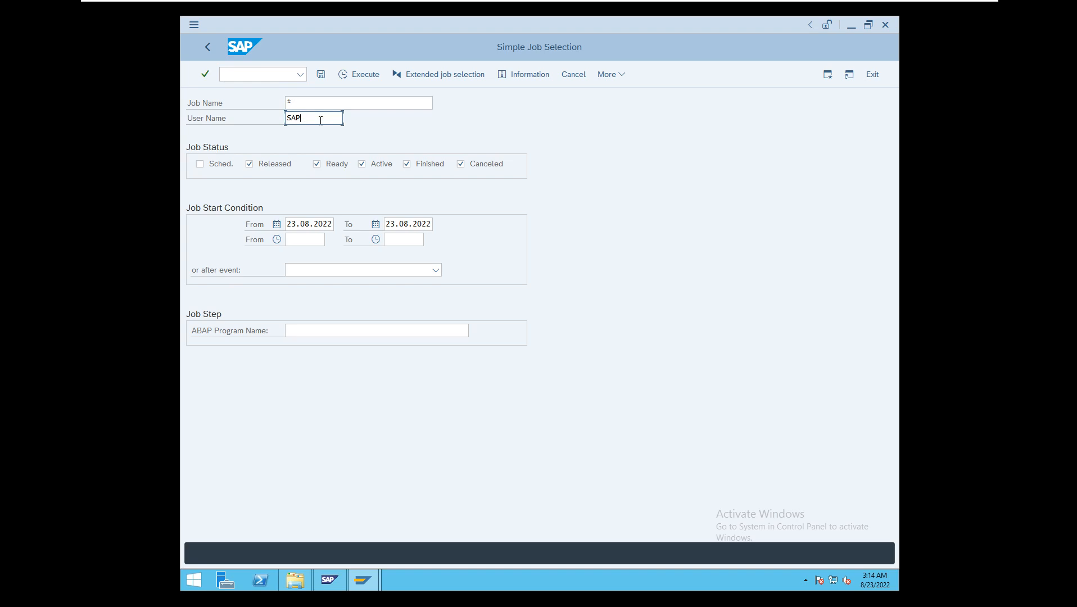
key(BackSpace)
key(BackSpace)
key(BackSpace)
text(*)
click(205, 165)
click(344, 75)
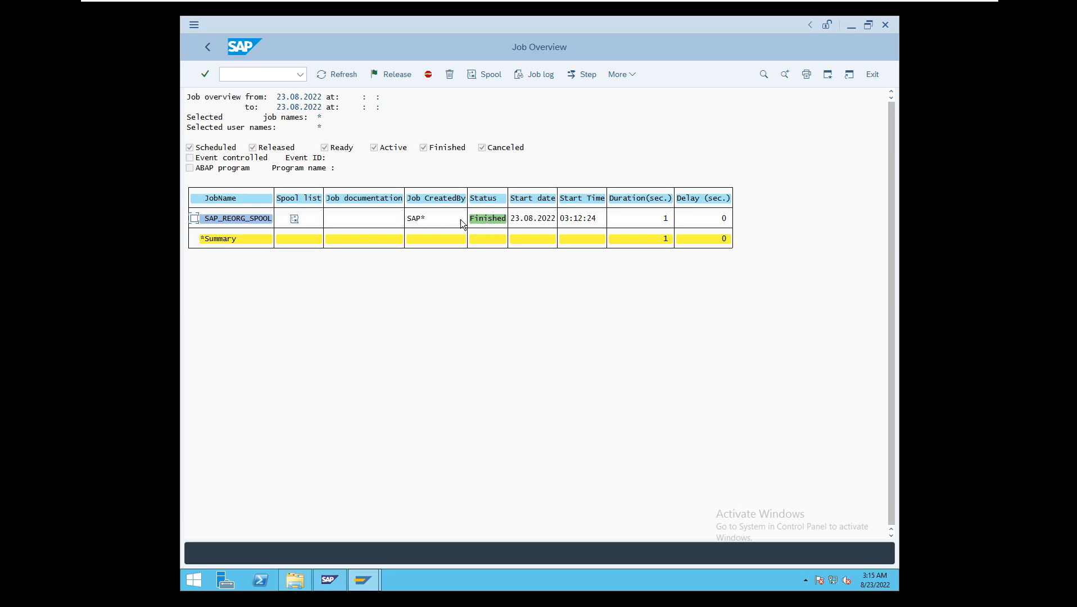
- Admit the waiting participant to the Zoom meeting and display the DEV (1) 000 session's system information
click(811, 26)
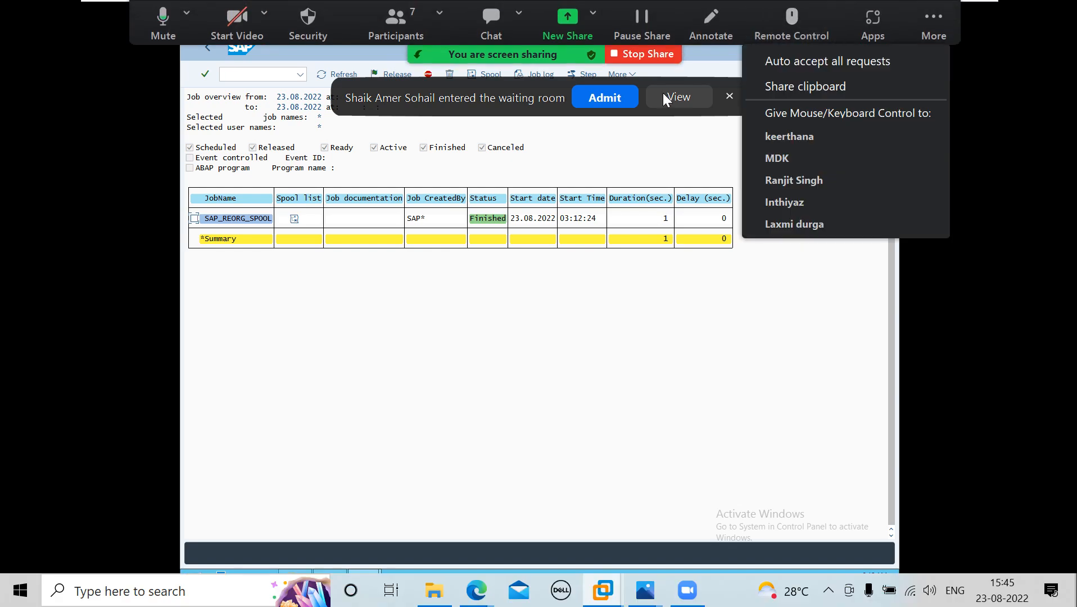
click(608, 103)
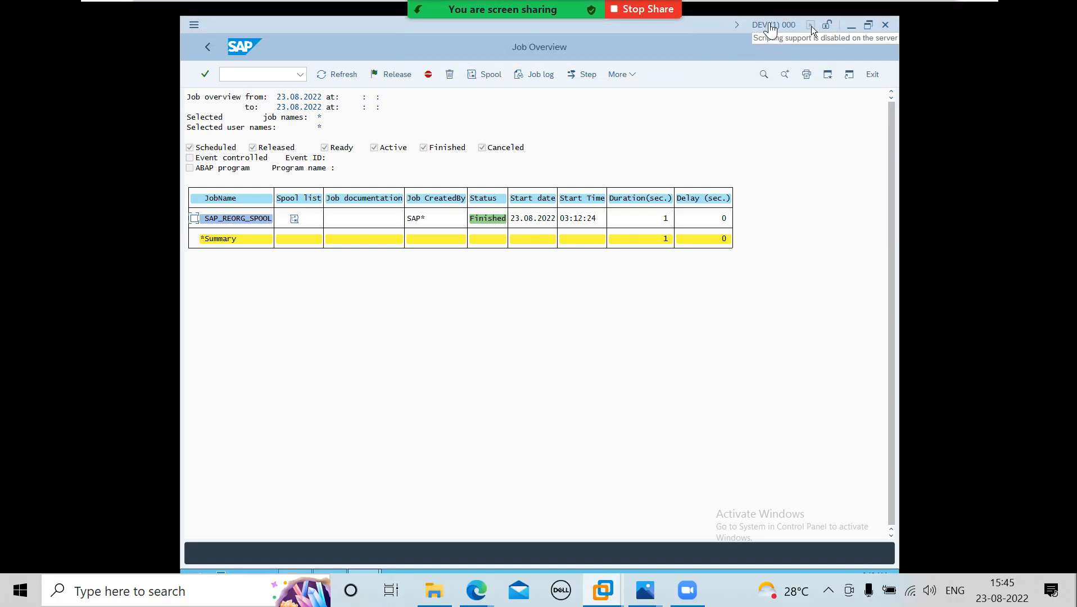
click(769, 24)
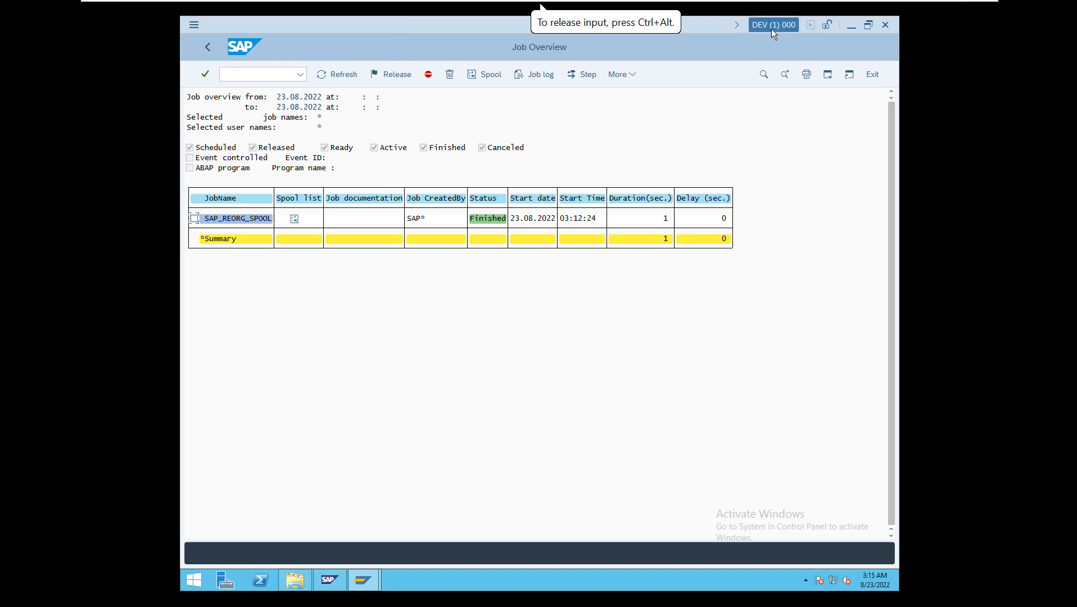
click(772, 29)
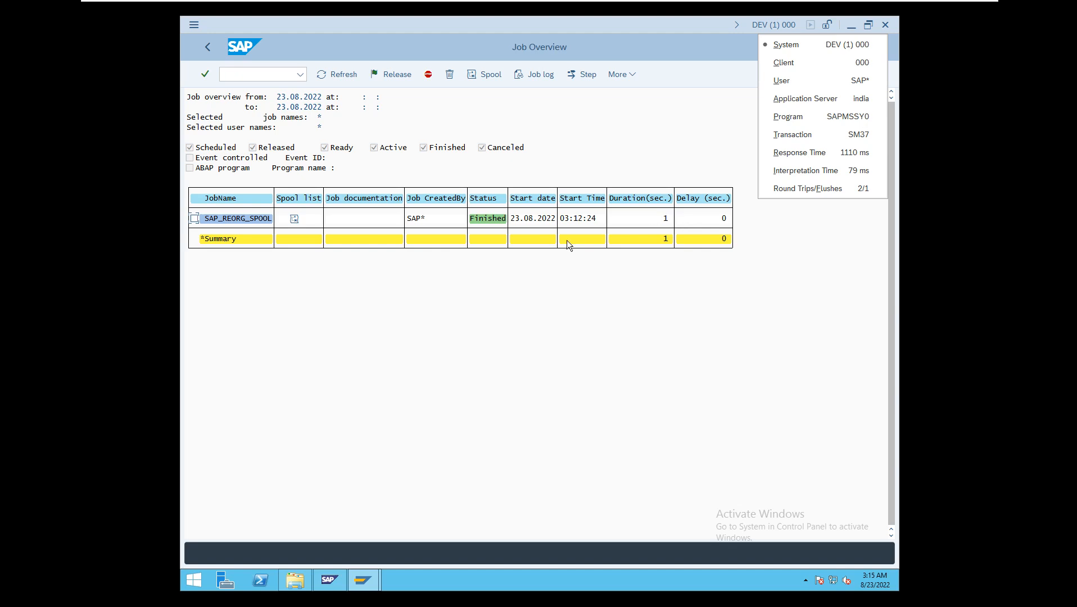
- Select the SAP_REORG_SPOOL job in the overview and examine its job log
click(196, 219)
click(546, 78)
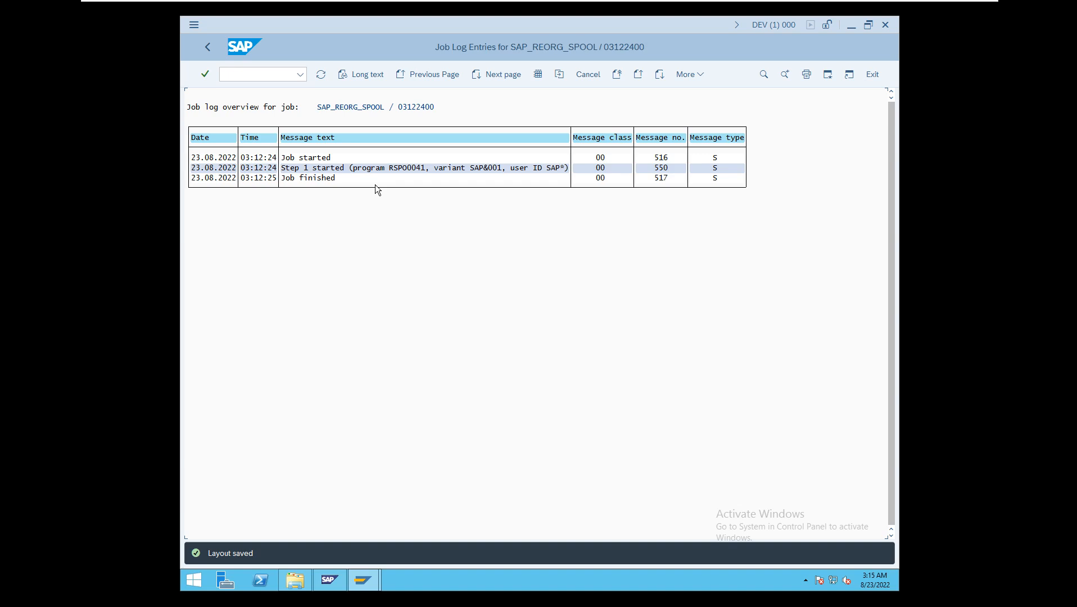
- Leave the job log, run transaction /nsm36 and open the standard jobs overview
click(207, 46)
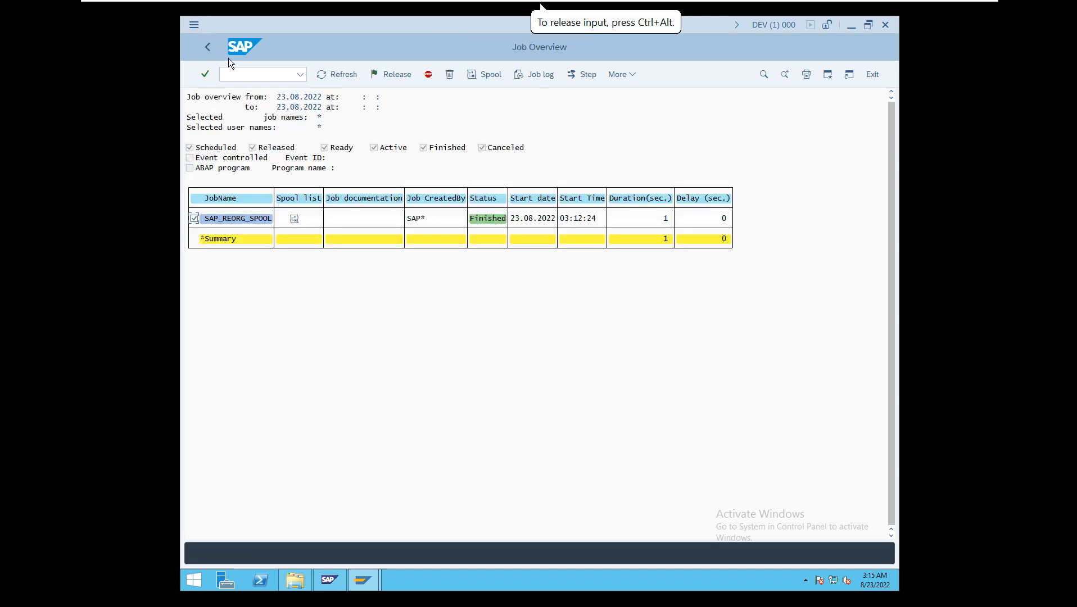
click(237, 74)
text(/nsm36)
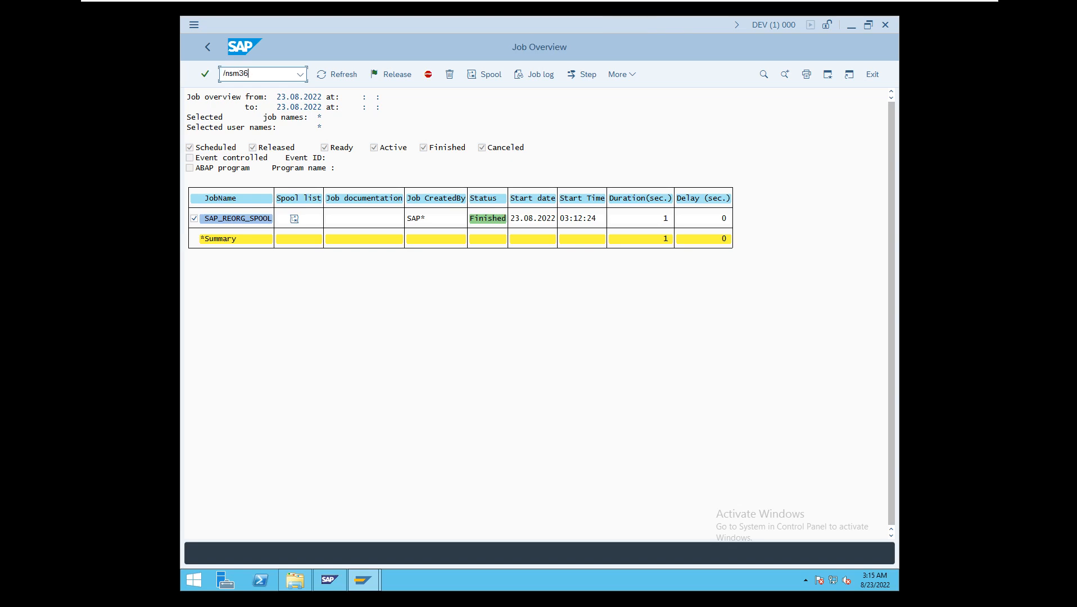
key(Return)
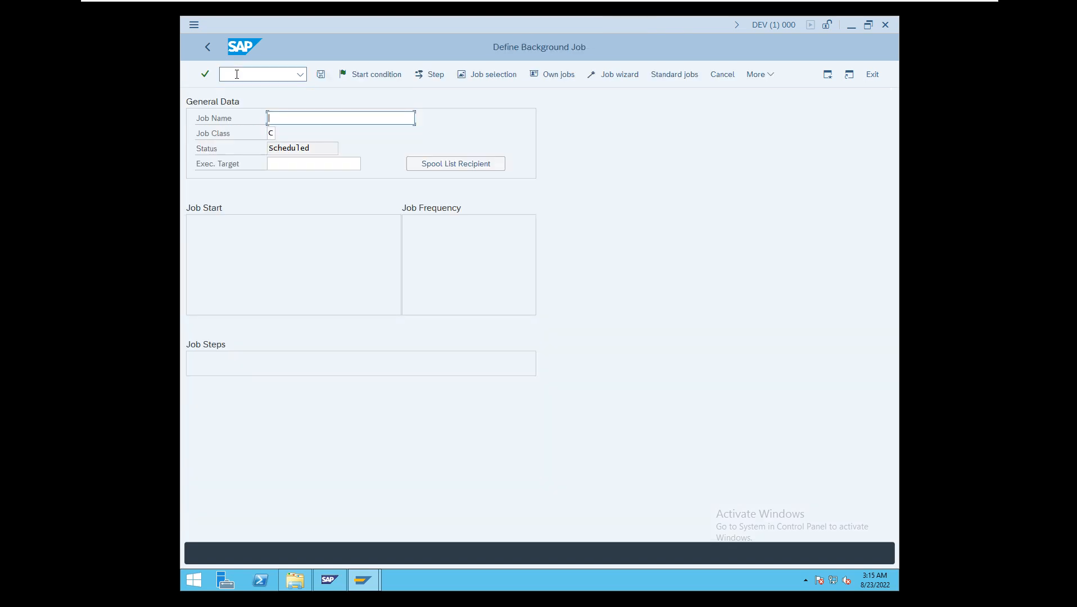
click(664, 76)
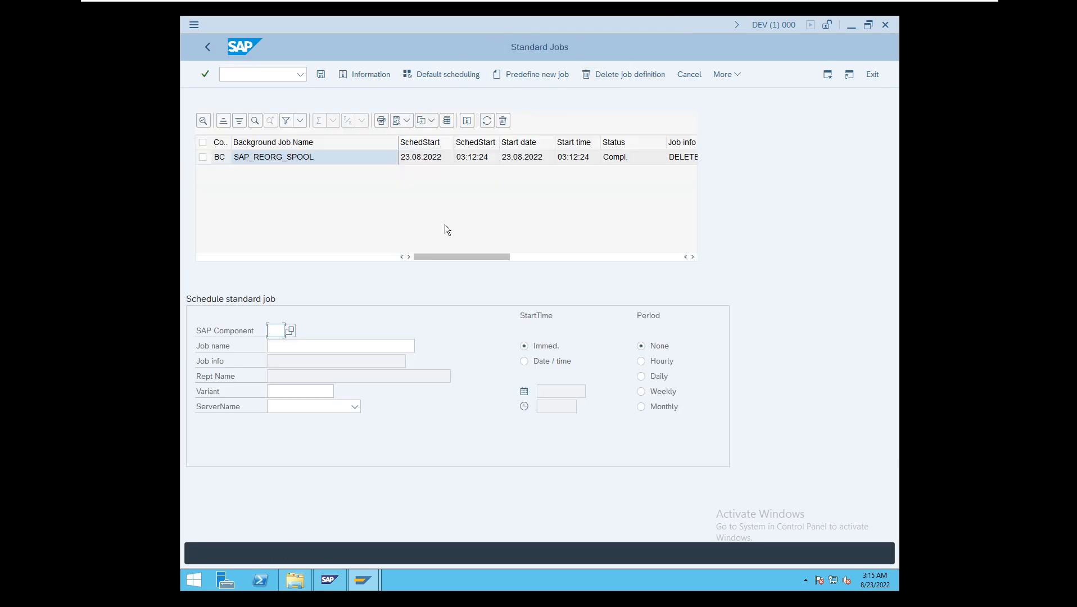
- Choose SAP component BC and the standard job SAP_REORG_ABAPDUMPS for scheduling
click(292, 328)
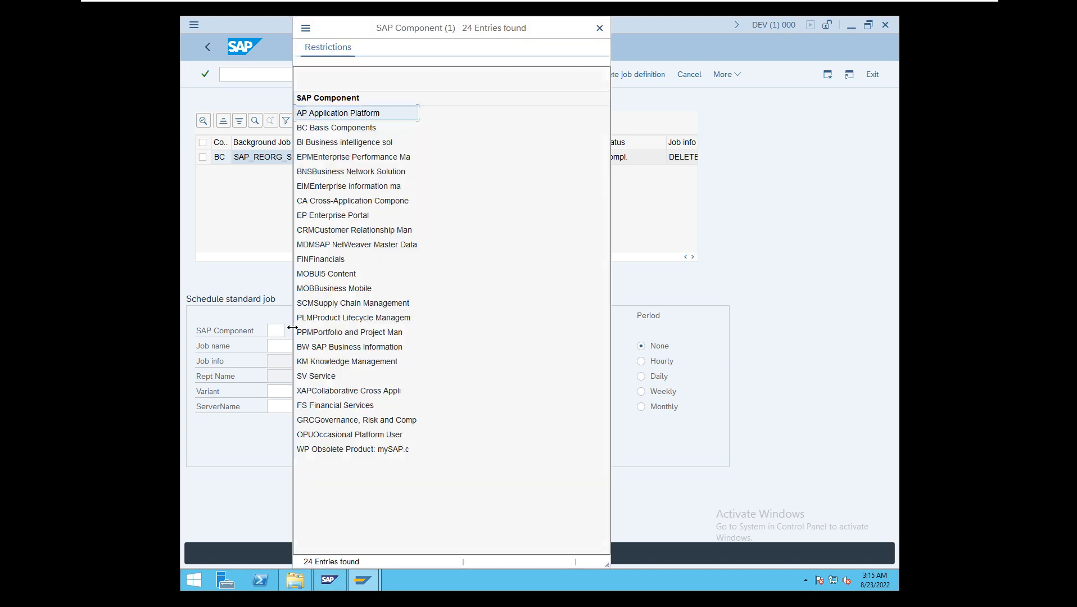
double_click(347, 129)
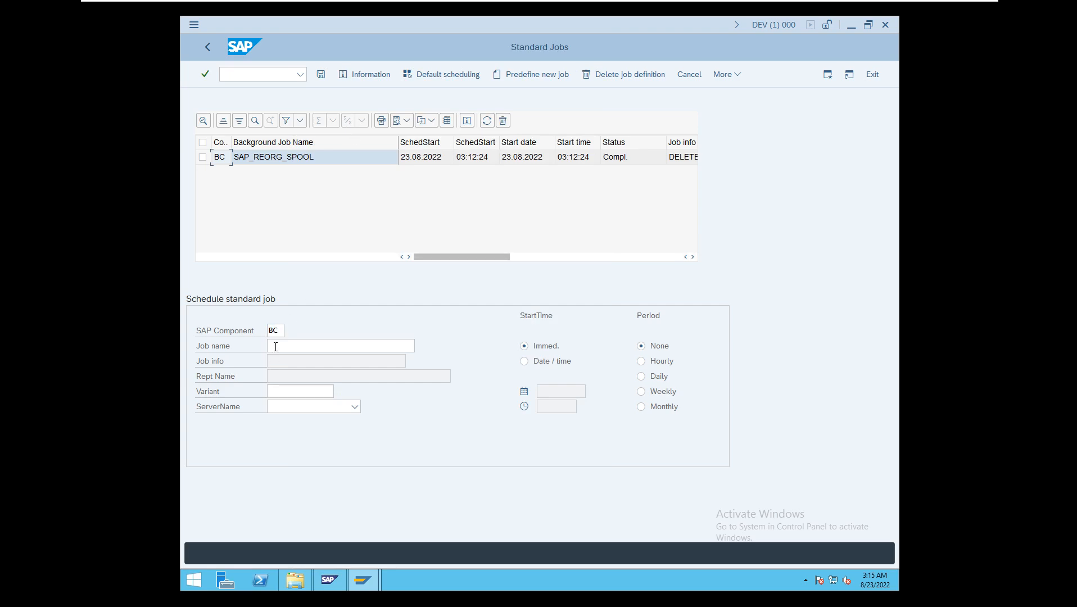
click(325, 346)
click(424, 345)
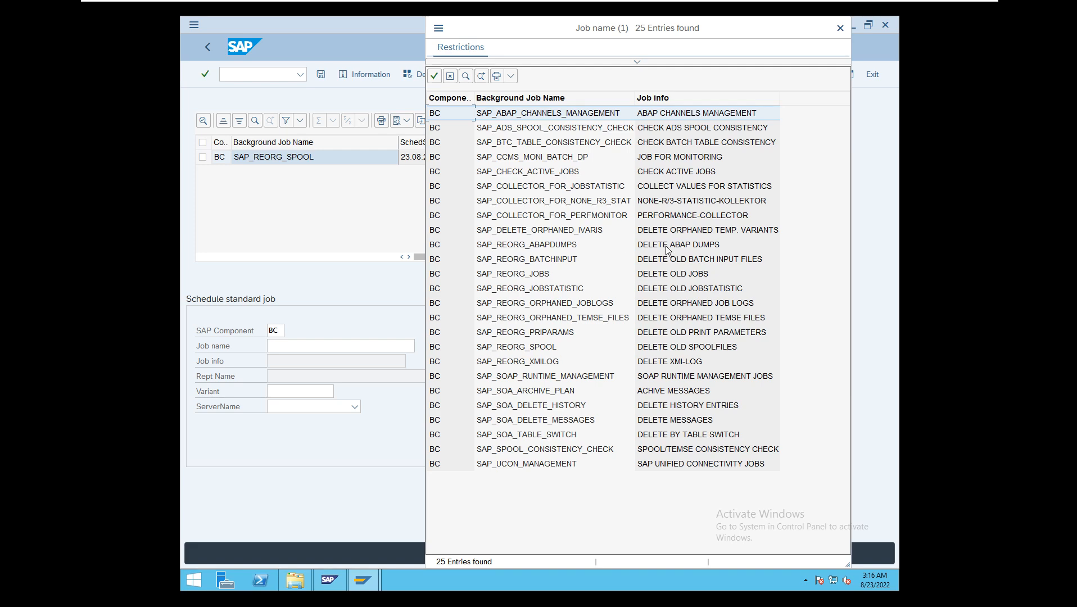
double_click(541, 246)
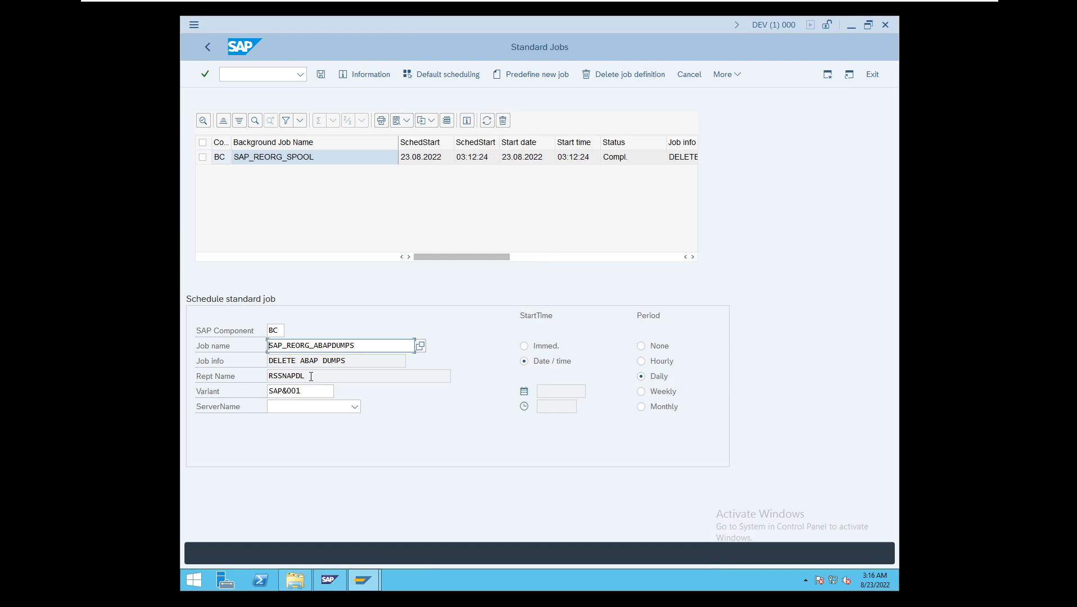
- Set the server to india_DEV_00, the start time to immediate and the period to none, and save the SAP_REORG_ABAPDUMPS job
drag(311, 376, 287, 375)
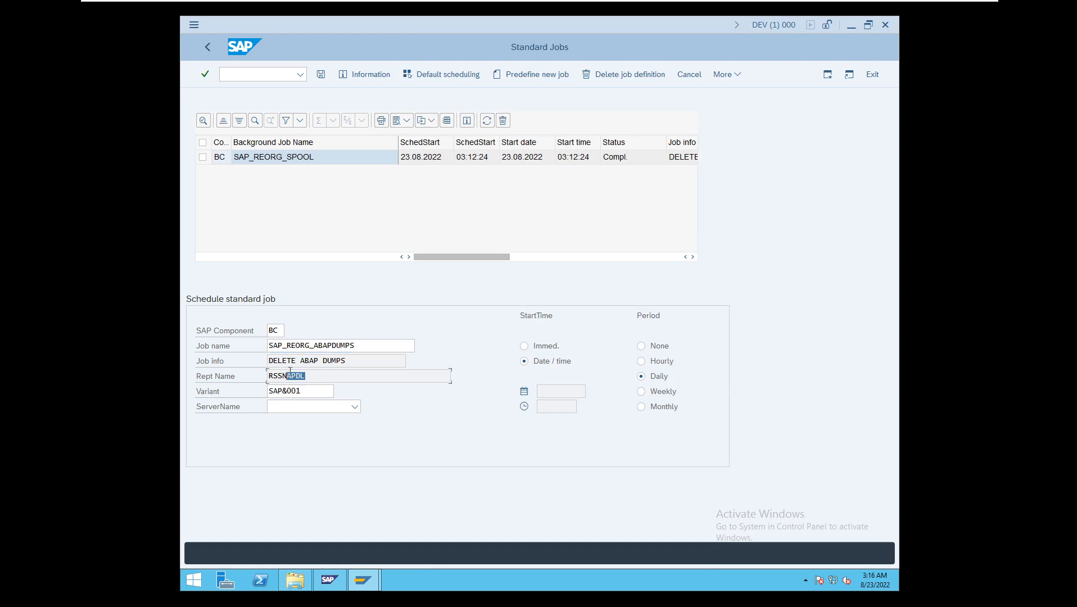
click(355, 406)
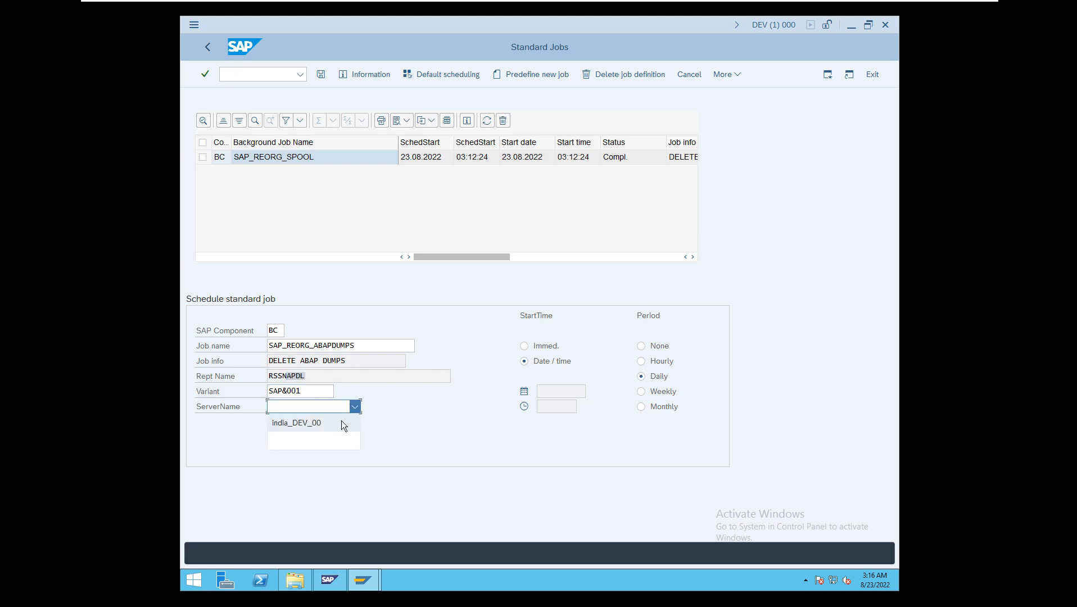
click(344, 423)
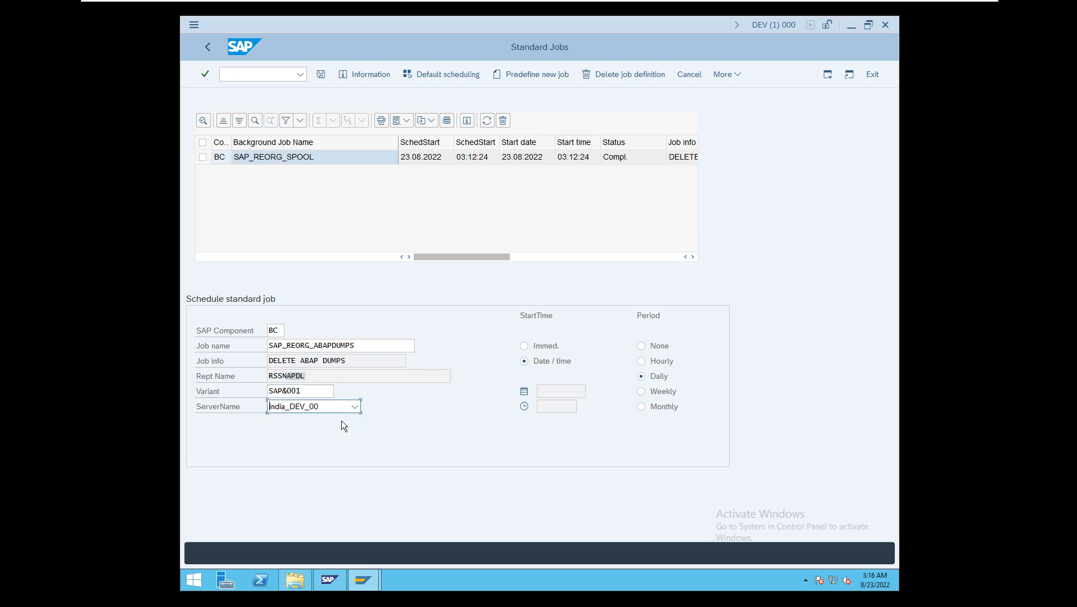
click(547, 347)
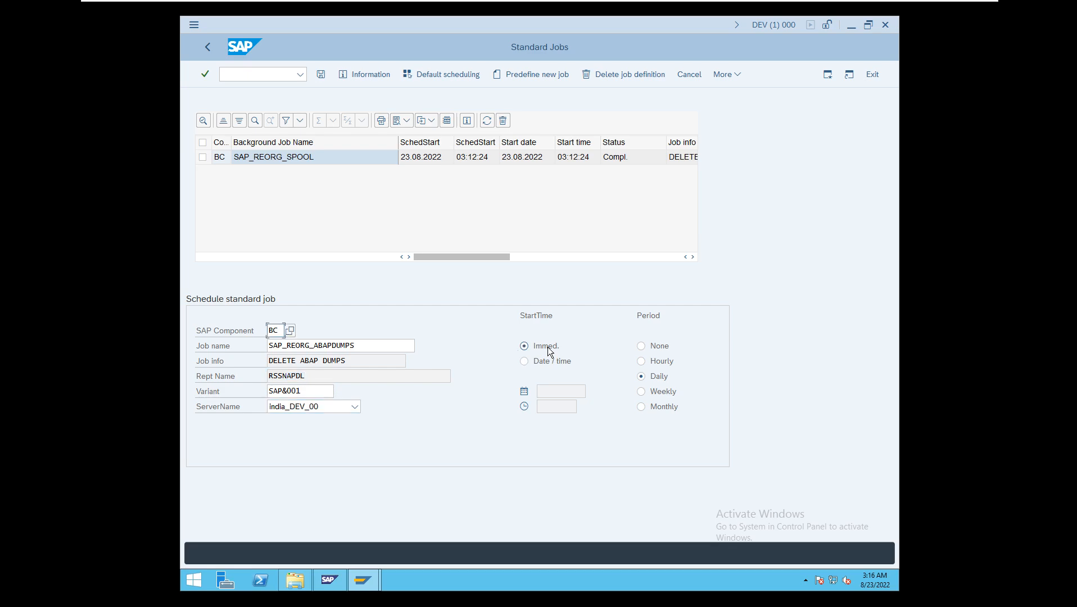
click(653, 348)
click(321, 75)
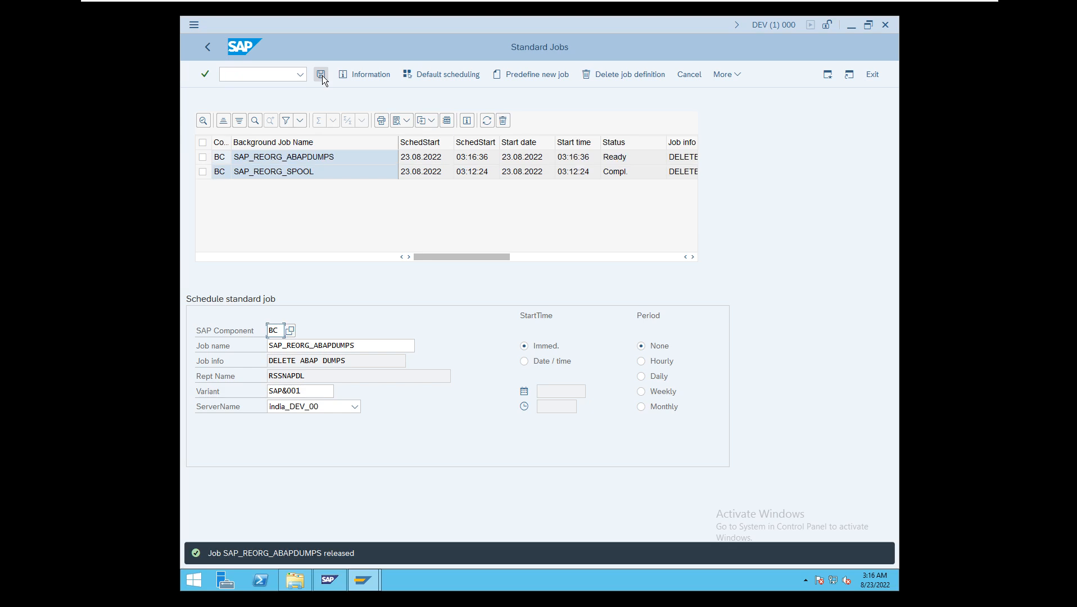
- Go to the simple job selection with transaction /nsm37
click(244, 74)
text(/nsm)
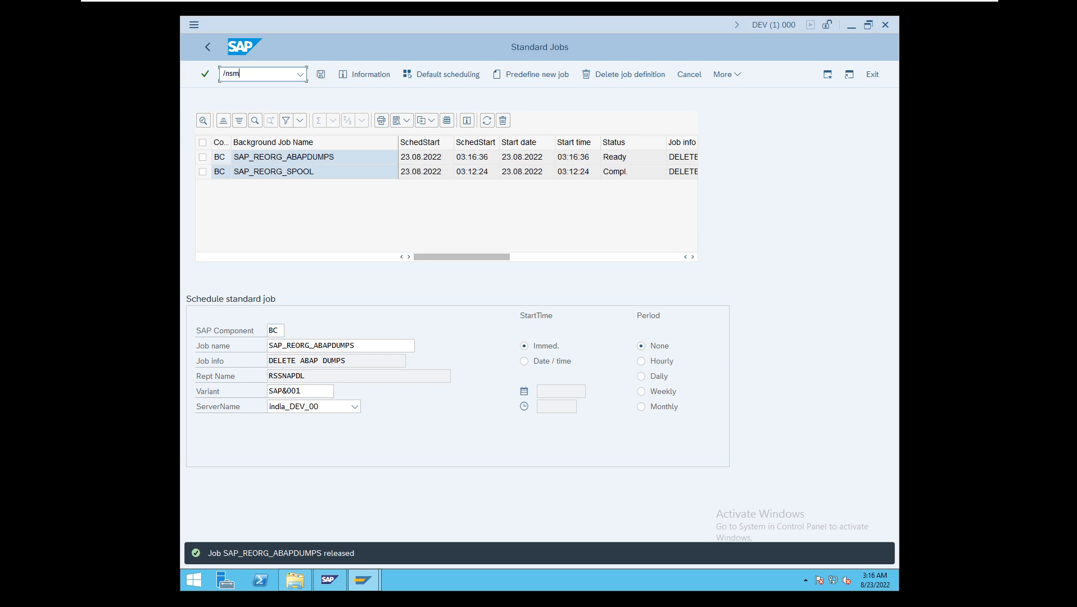
text(37)
key(Return)
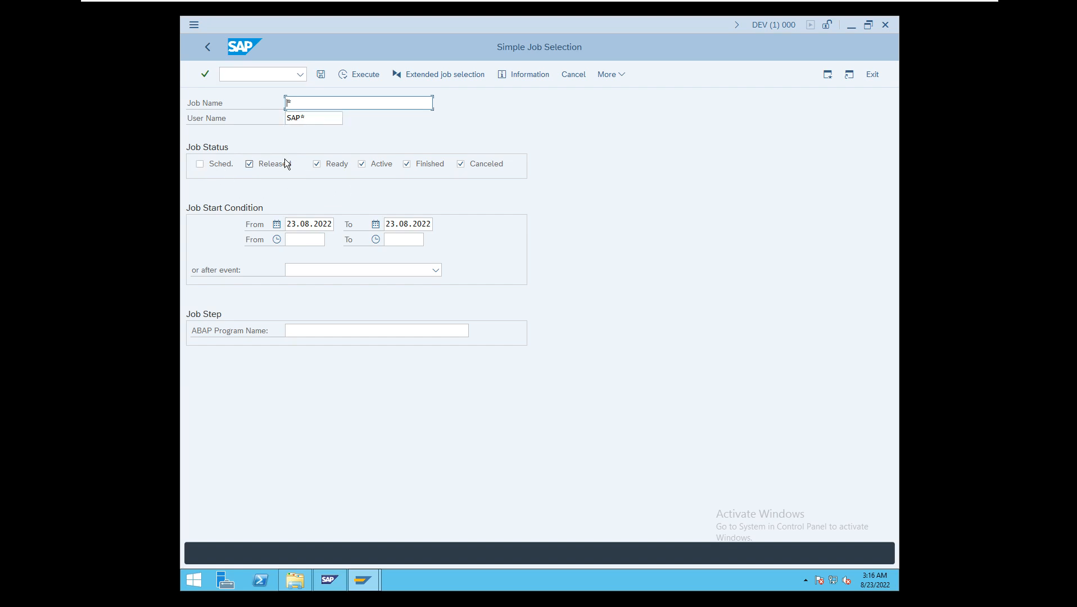
- Exclude the Released, Ready and Finished job statuses and execute the job selection
click(267, 164)
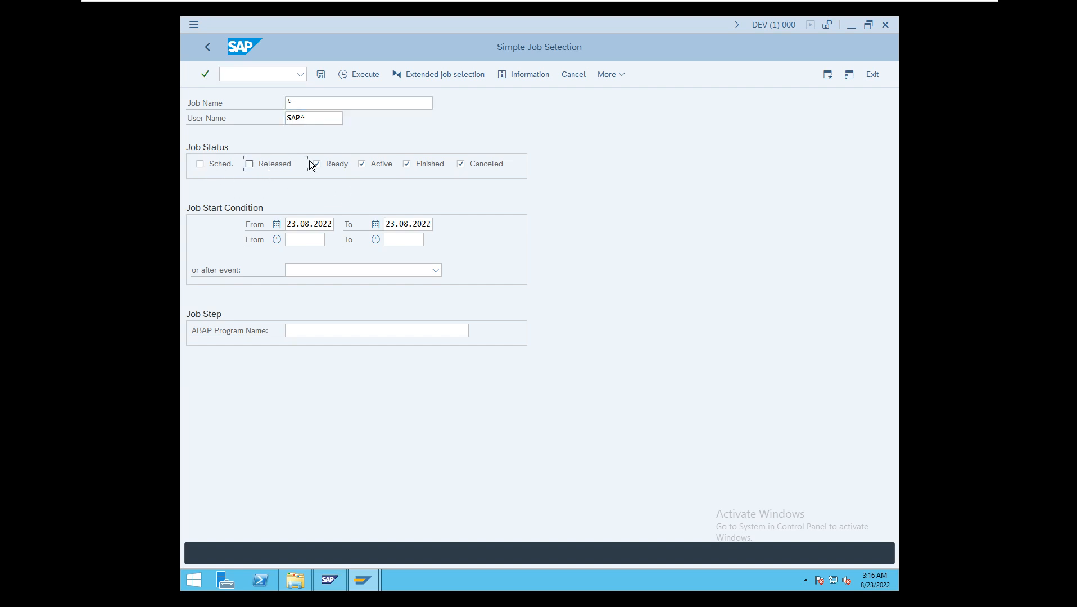
click(338, 163)
click(411, 163)
click(363, 74)
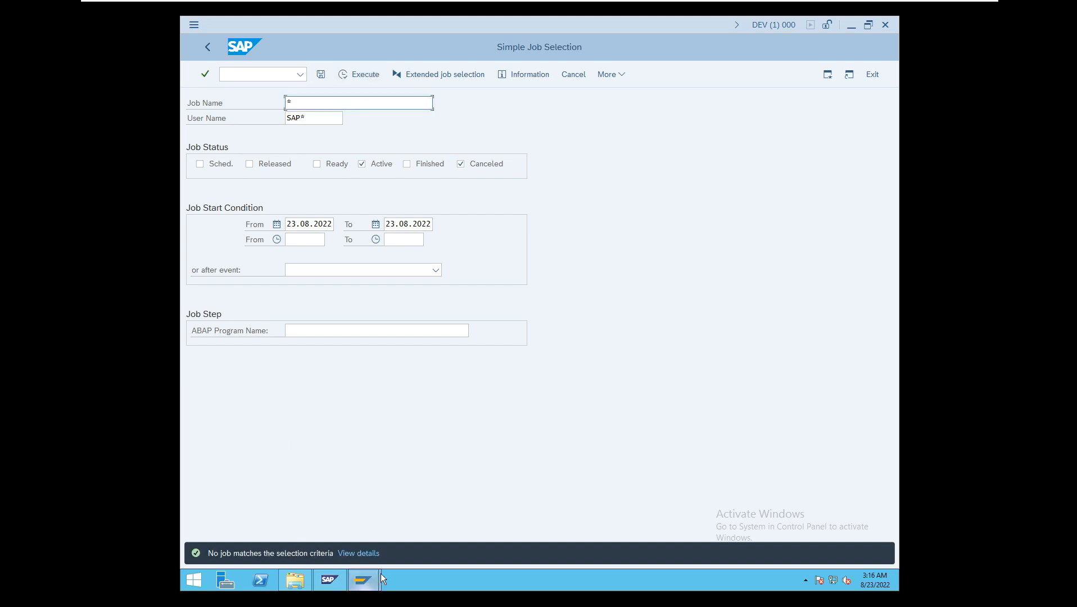
- Include the Finished status, exclude Active and Canceled, and execute the job selection again
click(411, 168)
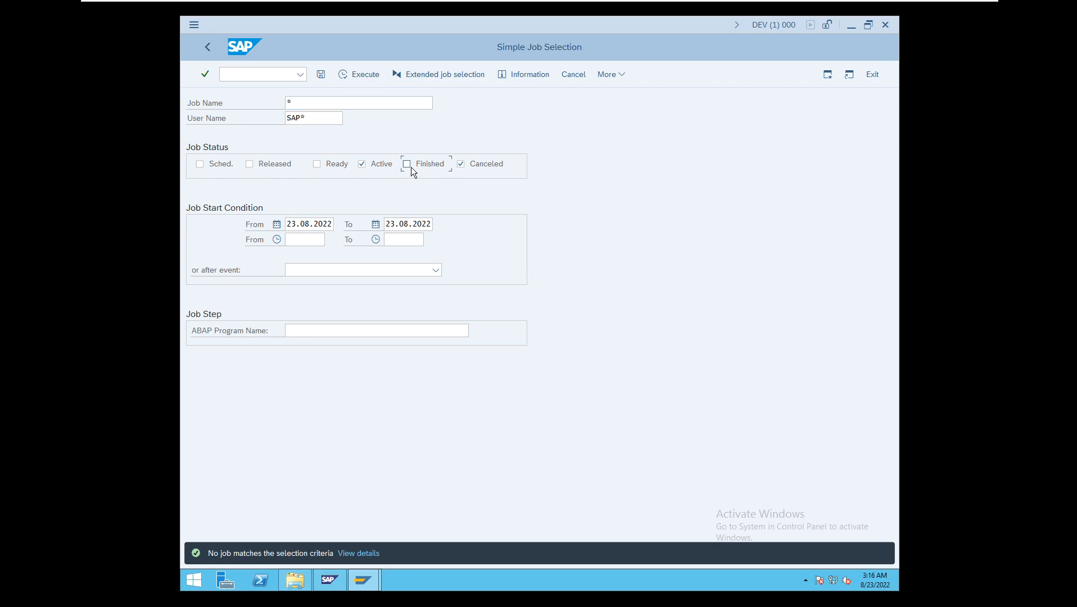
click(469, 165)
click(369, 164)
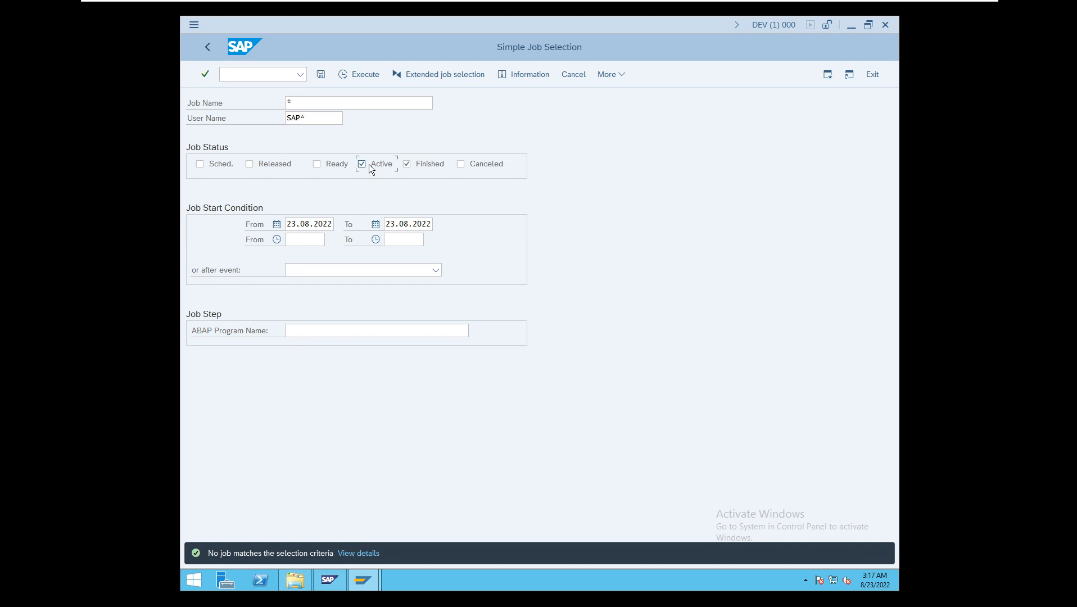
click(359, 79)
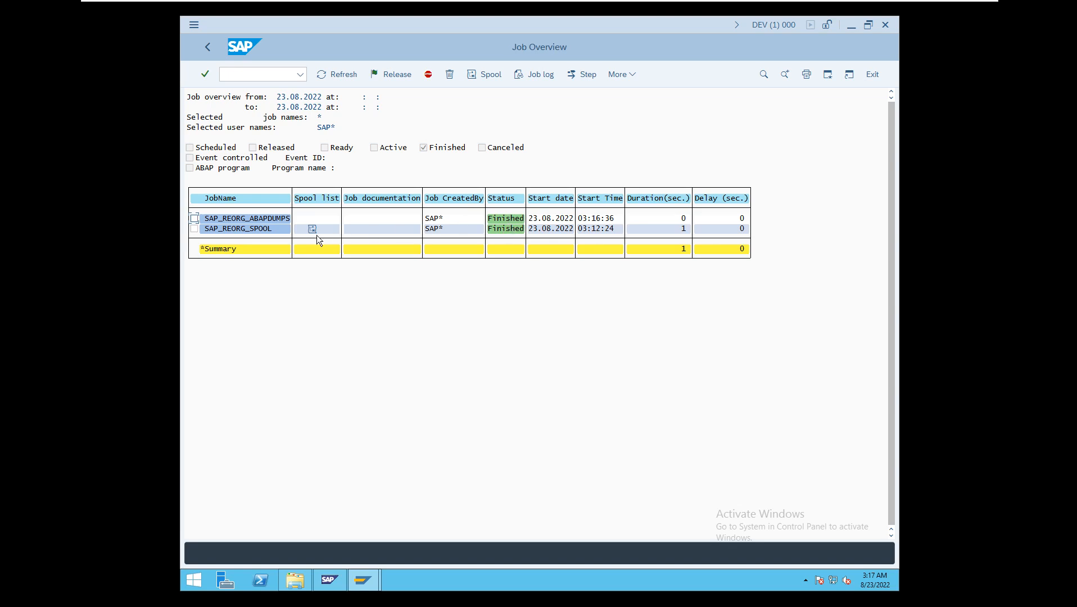
- Examine the job log of SAP_REORG_ABAPDUMPS and return to the SAP Easy Access screen
click(194, 219)
click(534, 77)
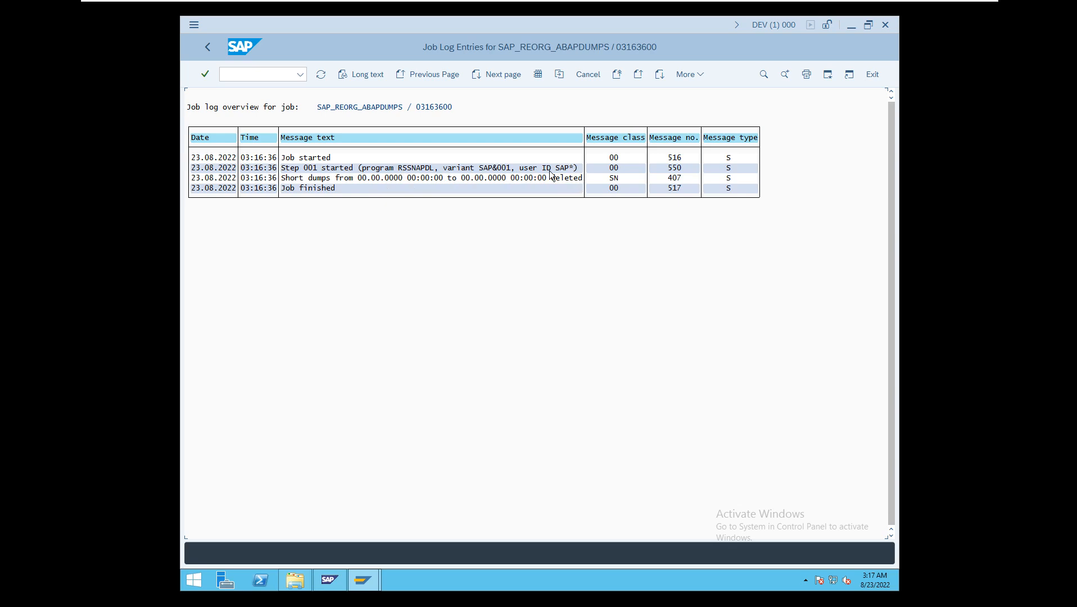
click(208, 48)
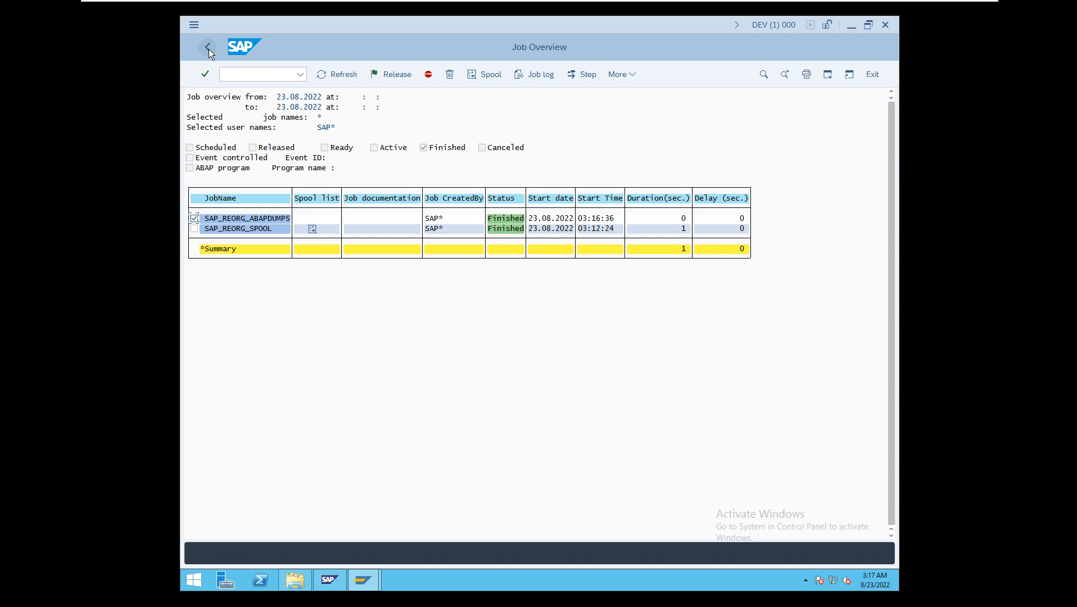
click(208, 48)
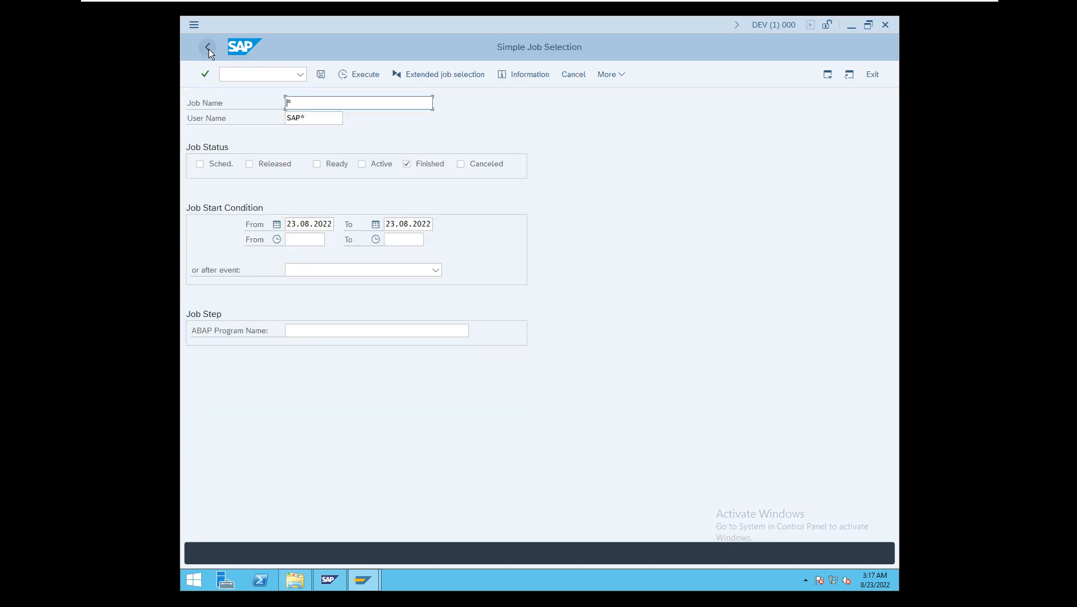
click(208, 48)
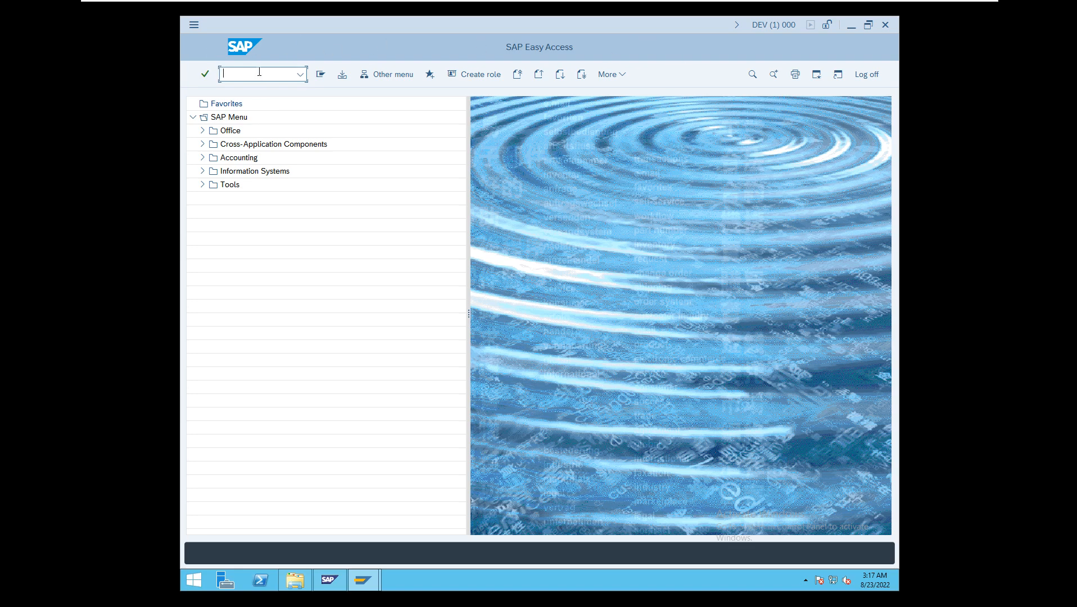
- Run transaction /nsm36 from SAP Easy Access and display the standard jobs
text(/nsm3)
key(Return)
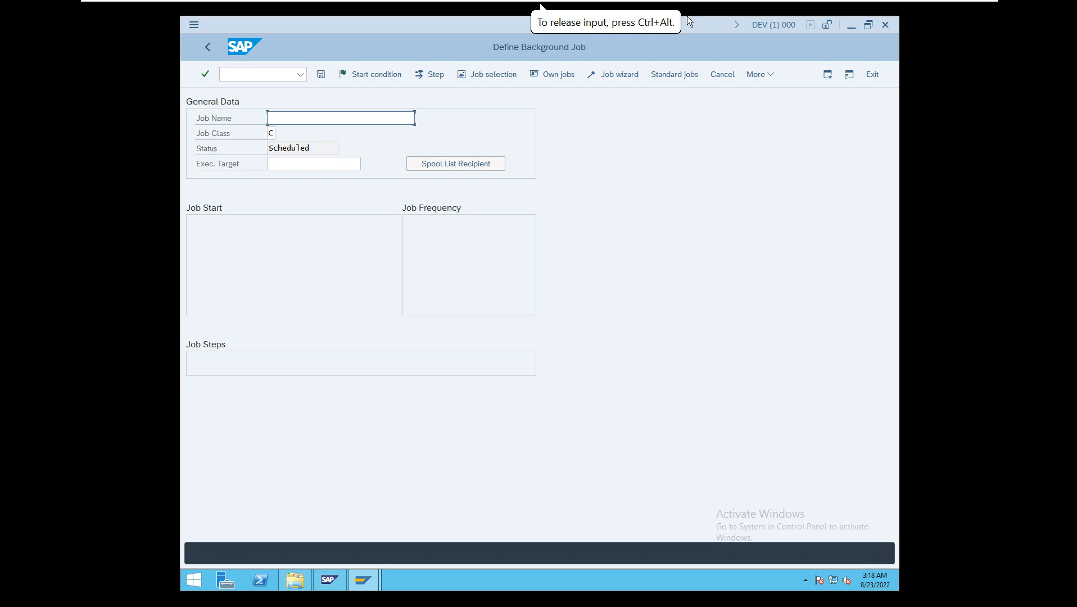
click(683, 68)
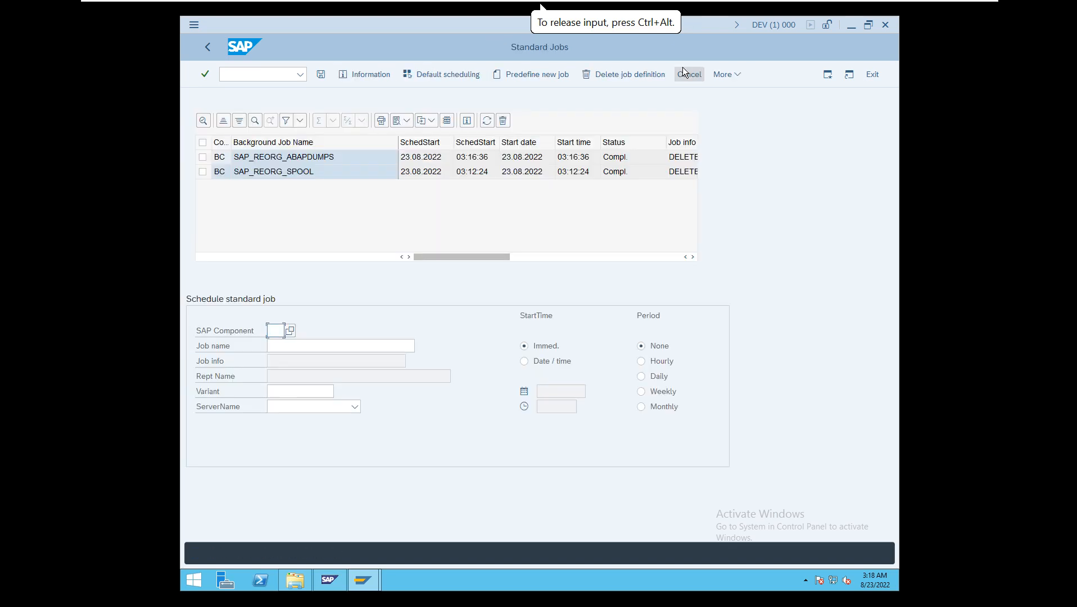
- Review the standard job names available for component BC without choosing one, and return to Define Background Job
click(290, 332)
click(370, 129)
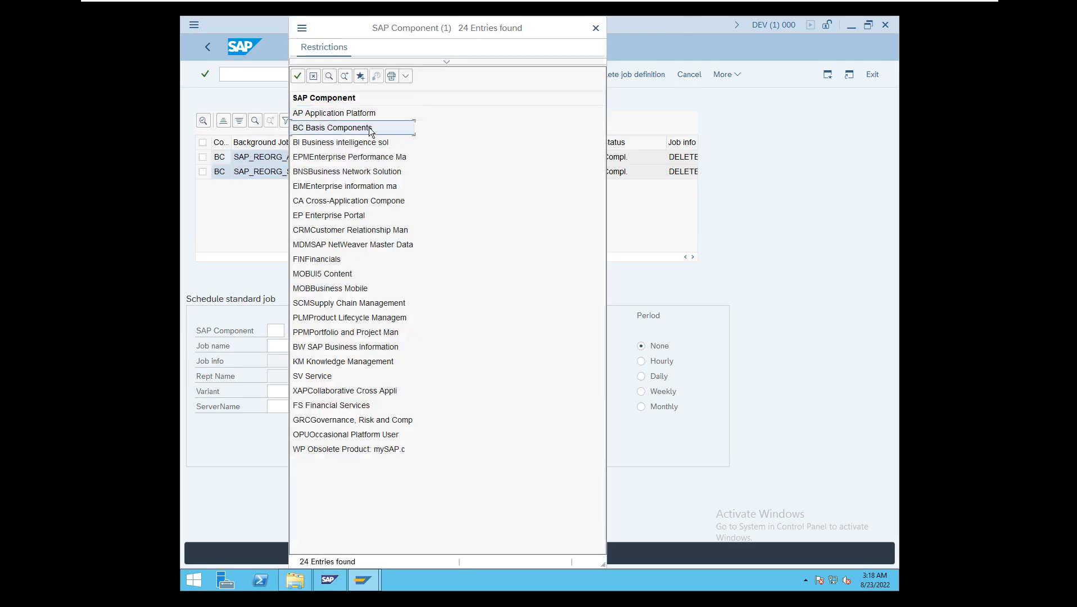
double_click(369, 128)
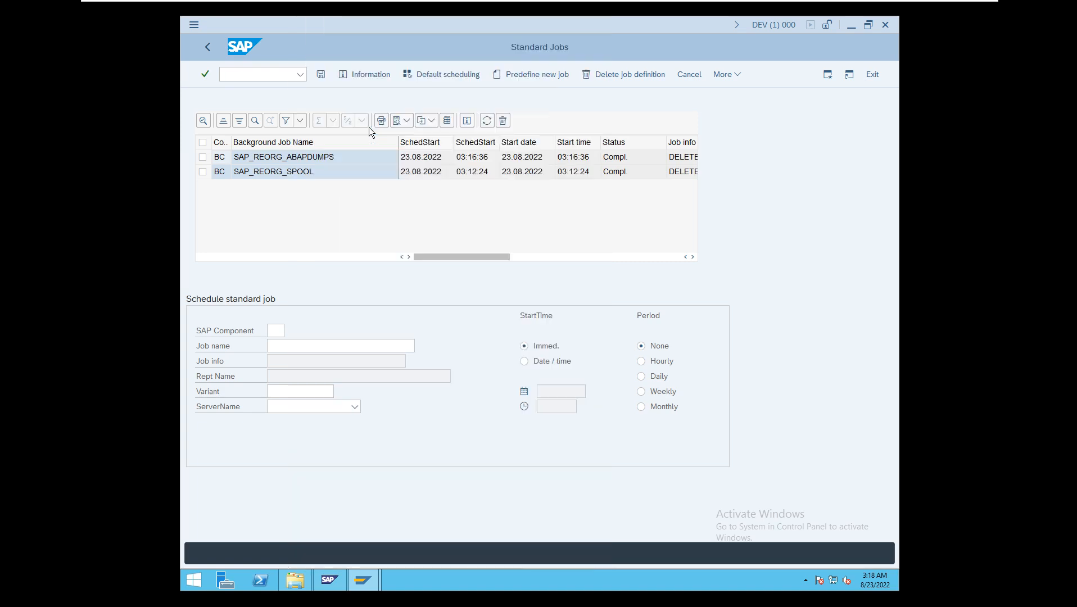
click(325, 349)
click(420, 346)
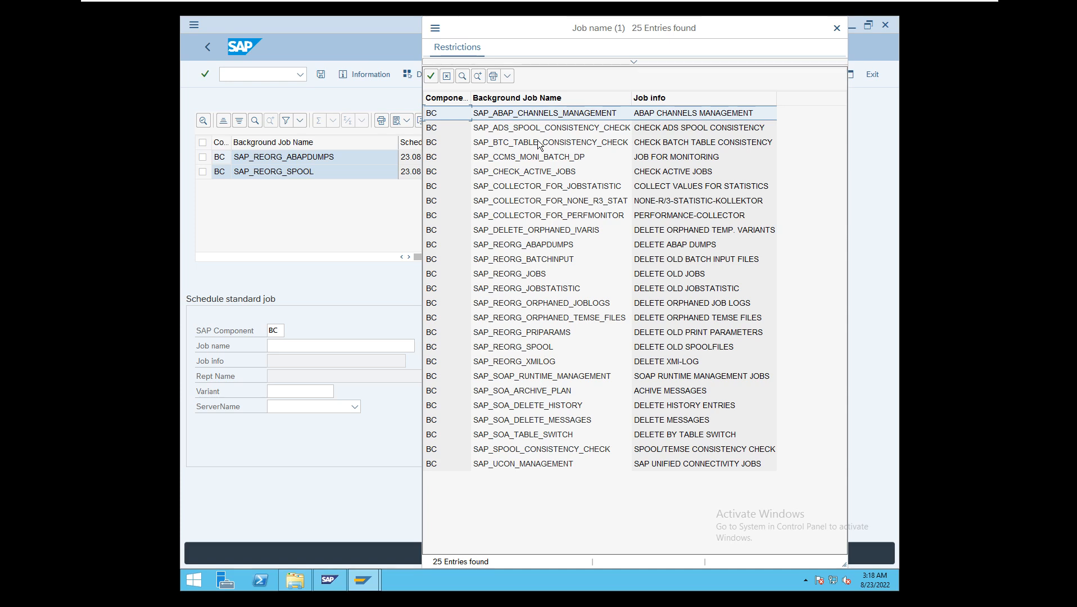
click(837, 28)
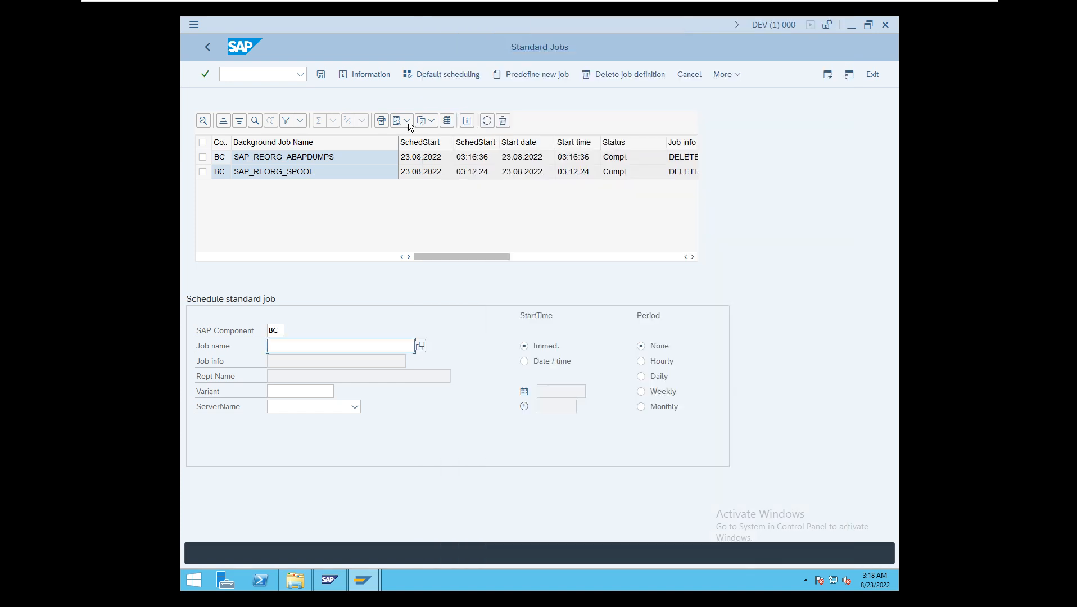
click(207, 46)
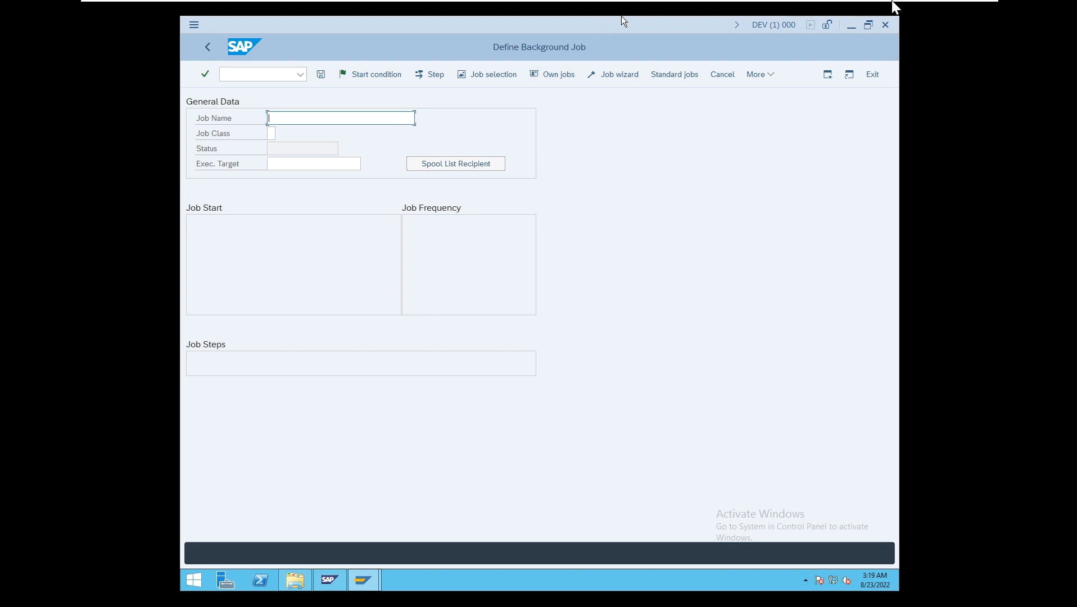
- Minimize the virtual machine and switch the Zoom screen share to the AUG20_NW7.4 - VMware Workstation window
mouse_move(909, 5)
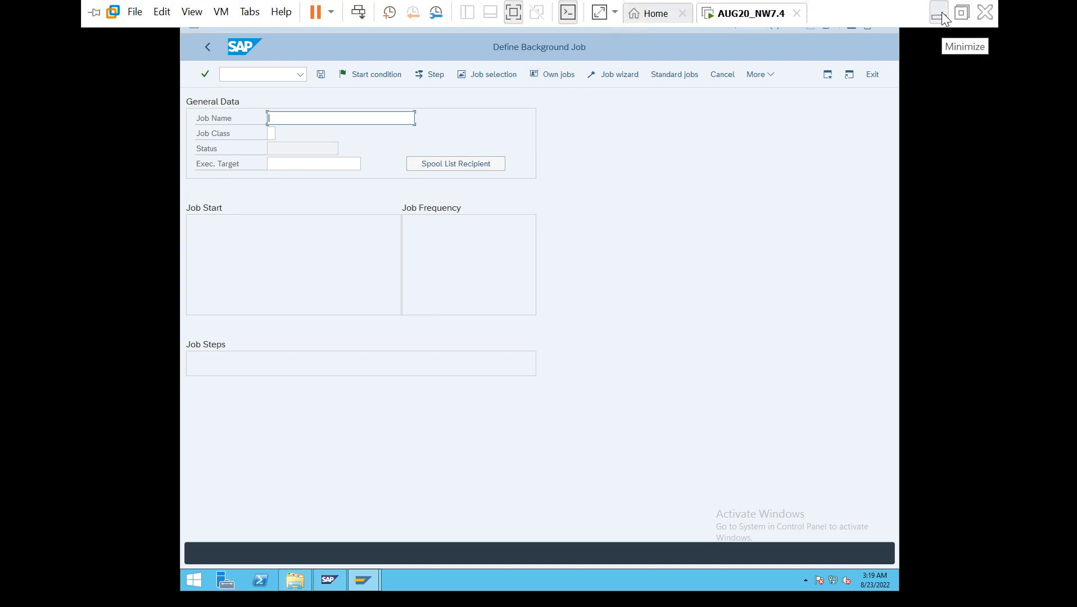
click(940, 13)
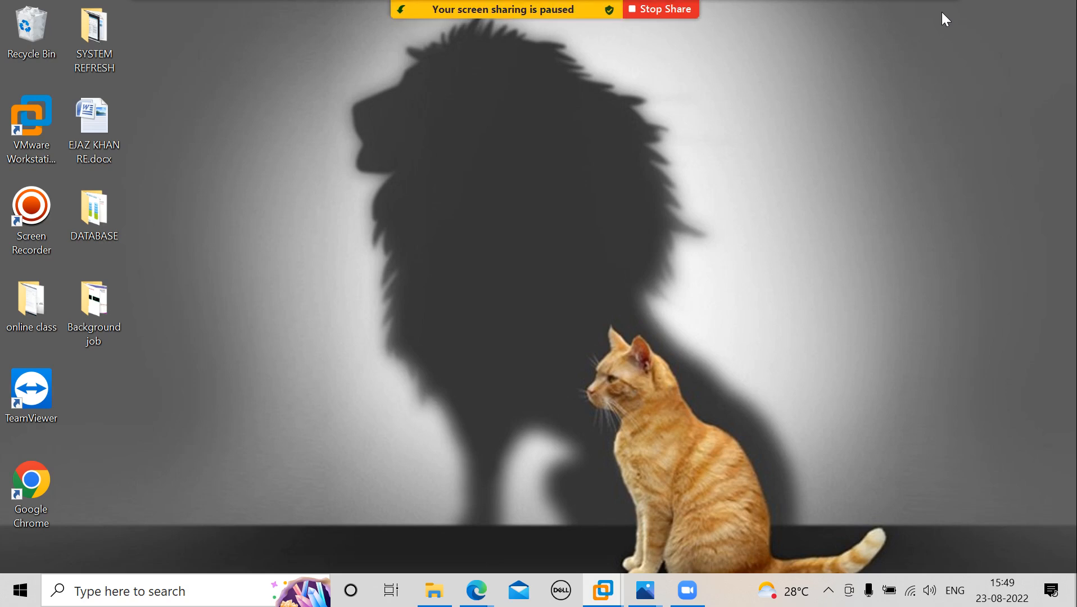
click(829, 590)
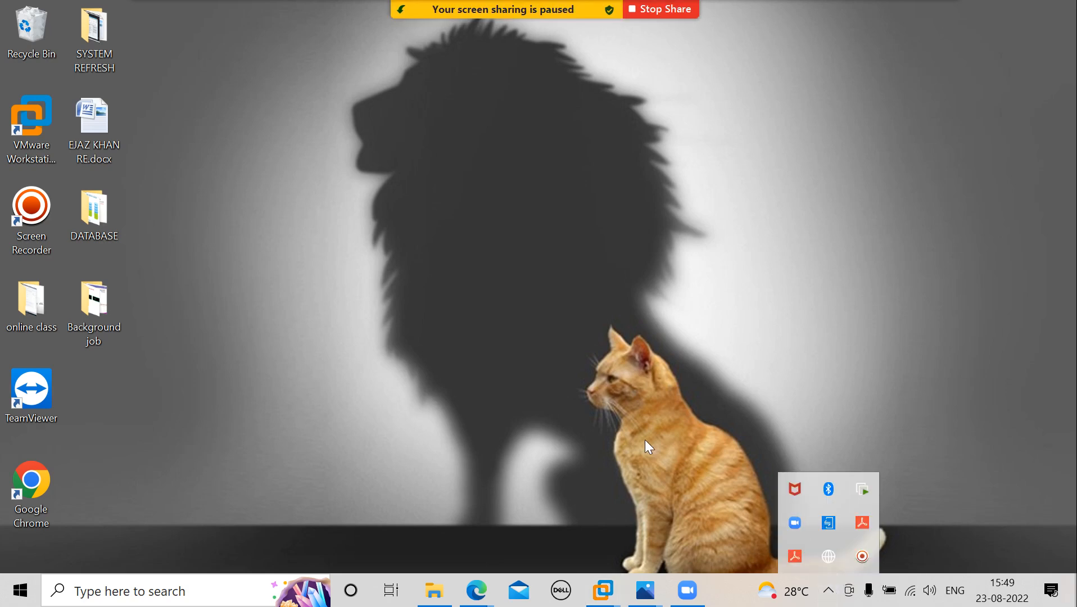
mouse_move(528, 9)
click(556, 21)
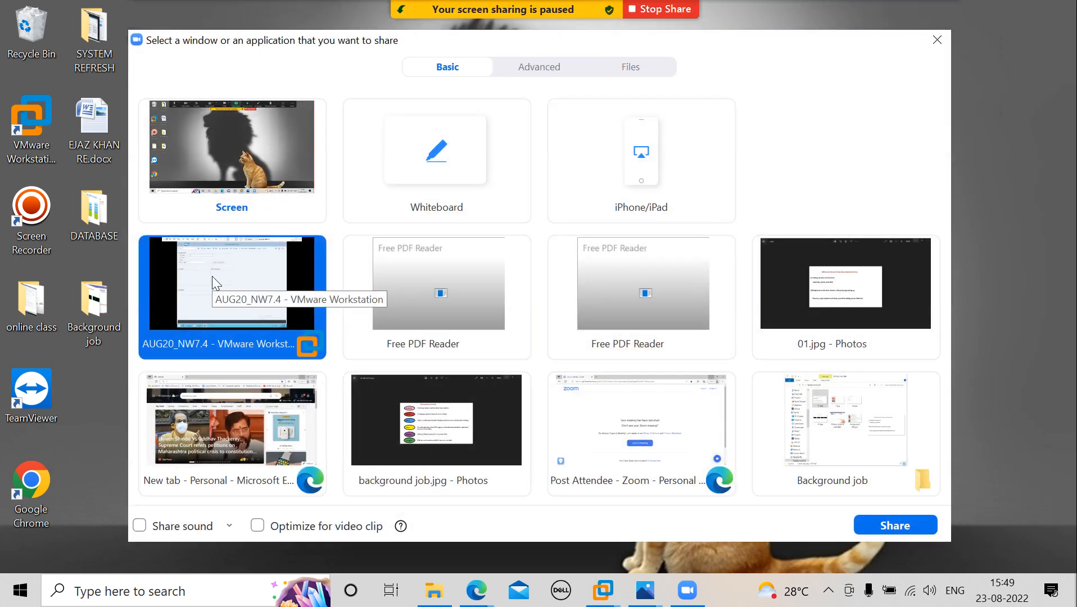
click(895, 525)
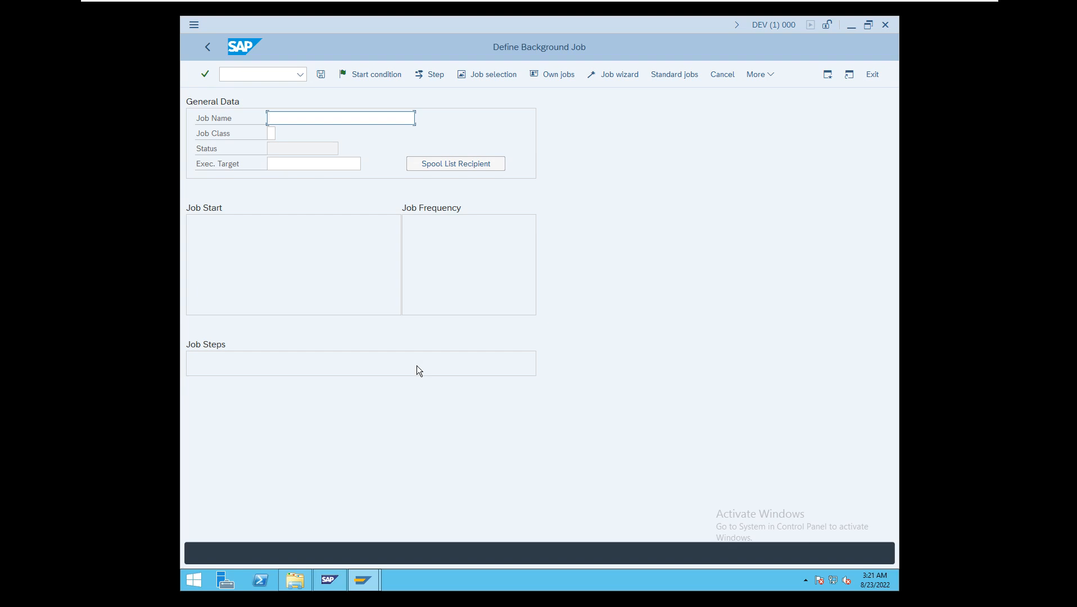
- Enter z:delete_abap_dumps as the name of the new background job
click(342, 237)
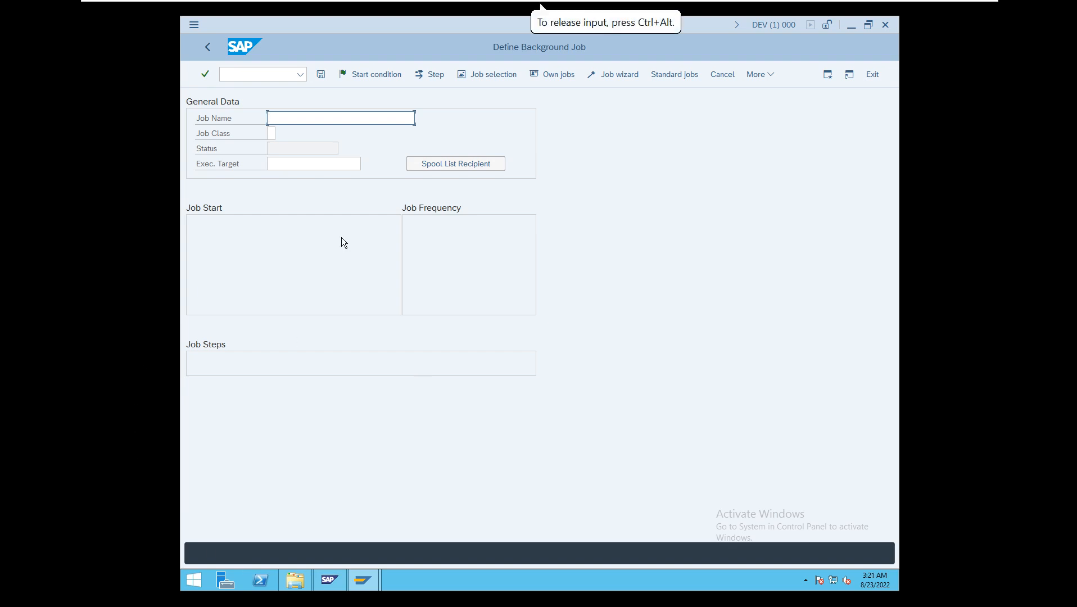
click(301, 119)
text(z:dele)
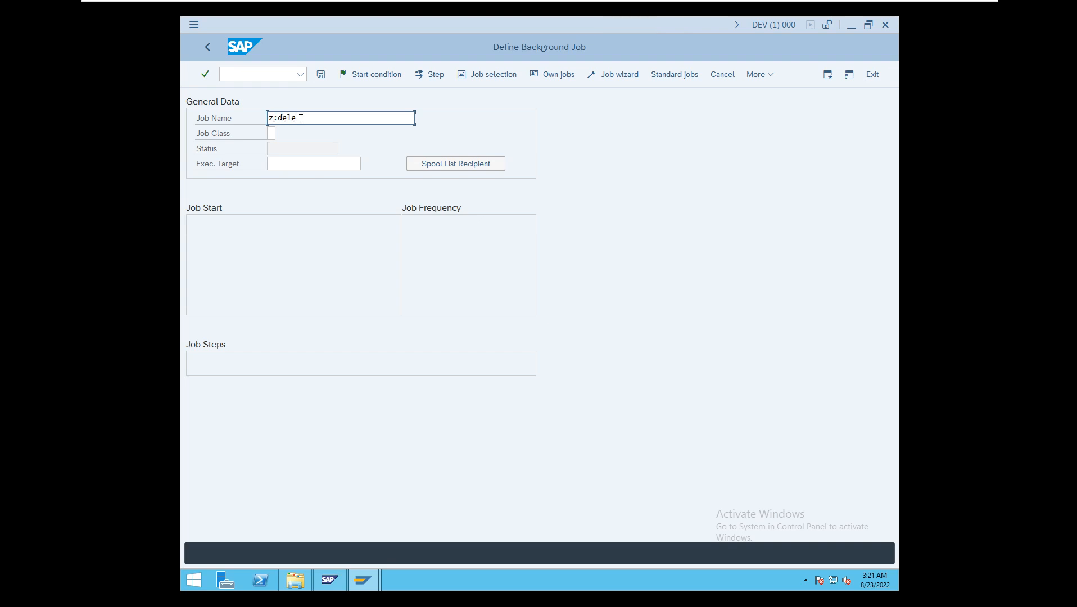
text(te_abap_dumps)
drag(377, 117, 255, 127)
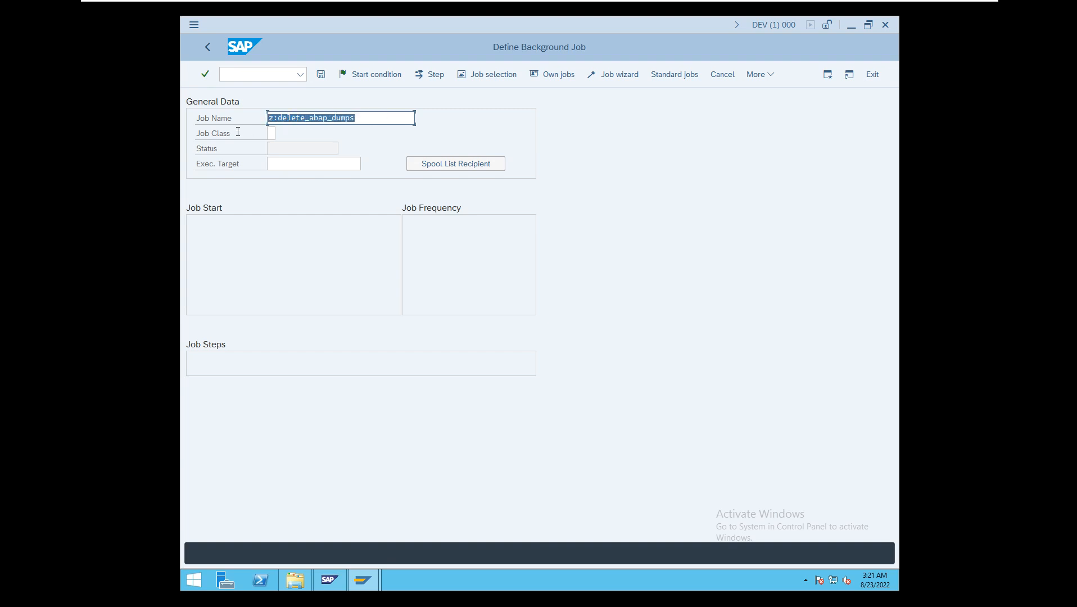
- Assign job class A (high priority) and execution target india_DEV_00 to the job
click(271, 133)
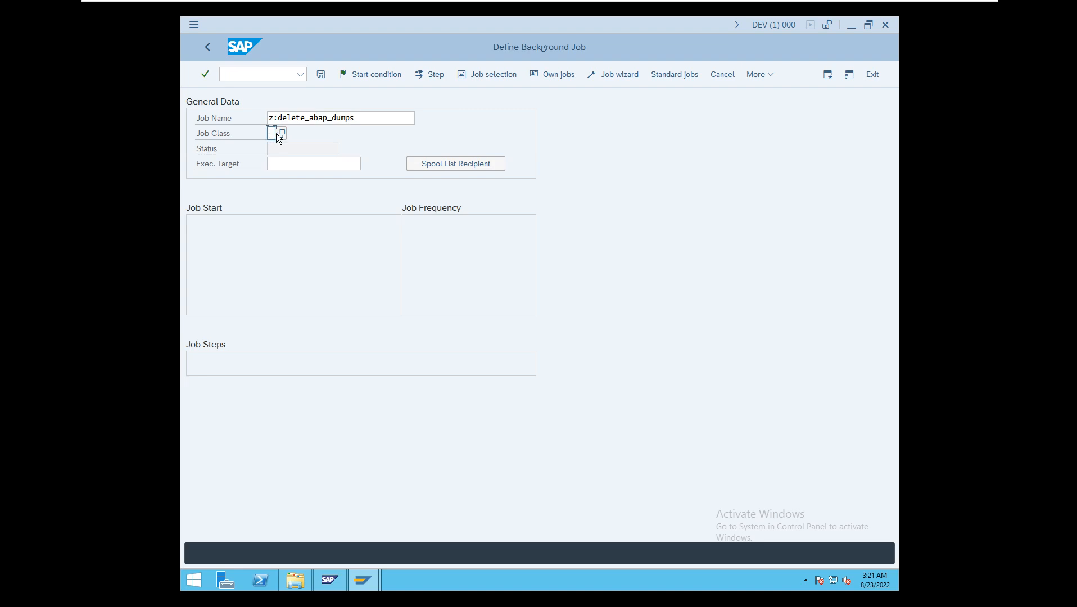
click(282, 133)
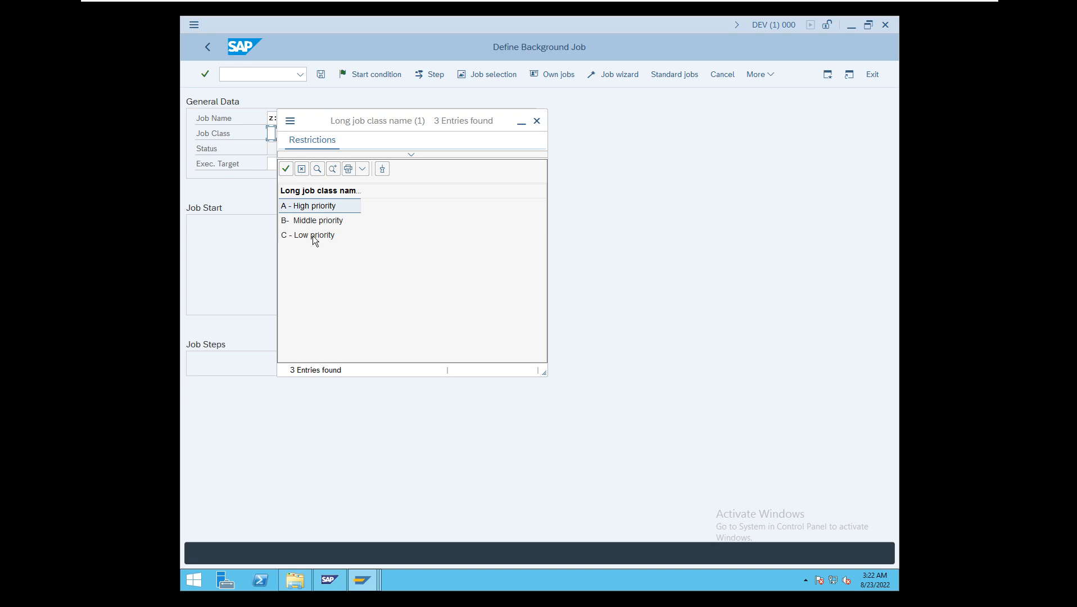
double_click(285, 209)
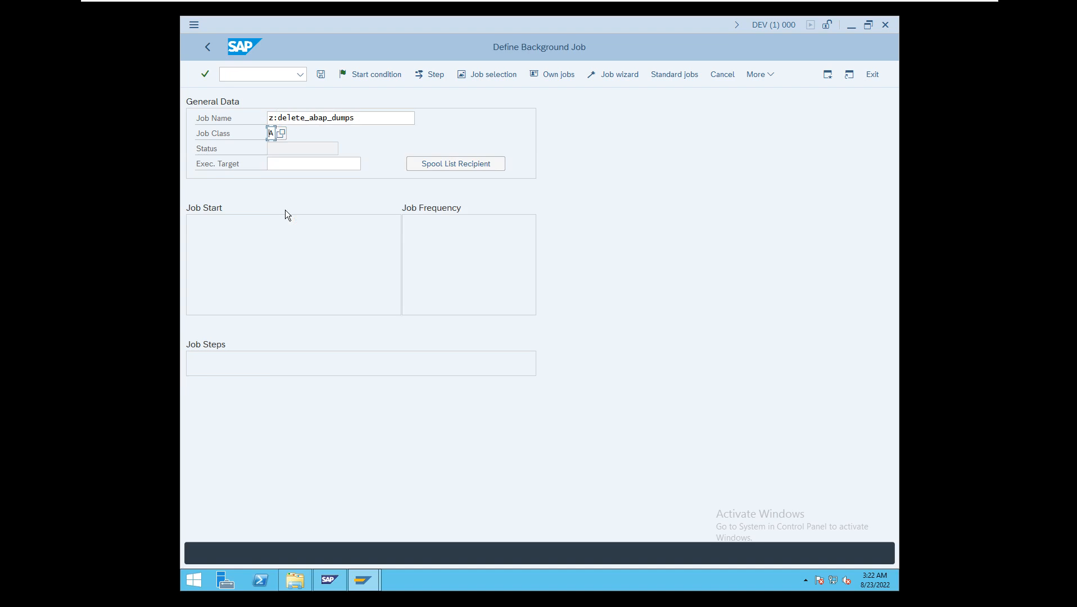
click(286, 163)
click(366, 163)
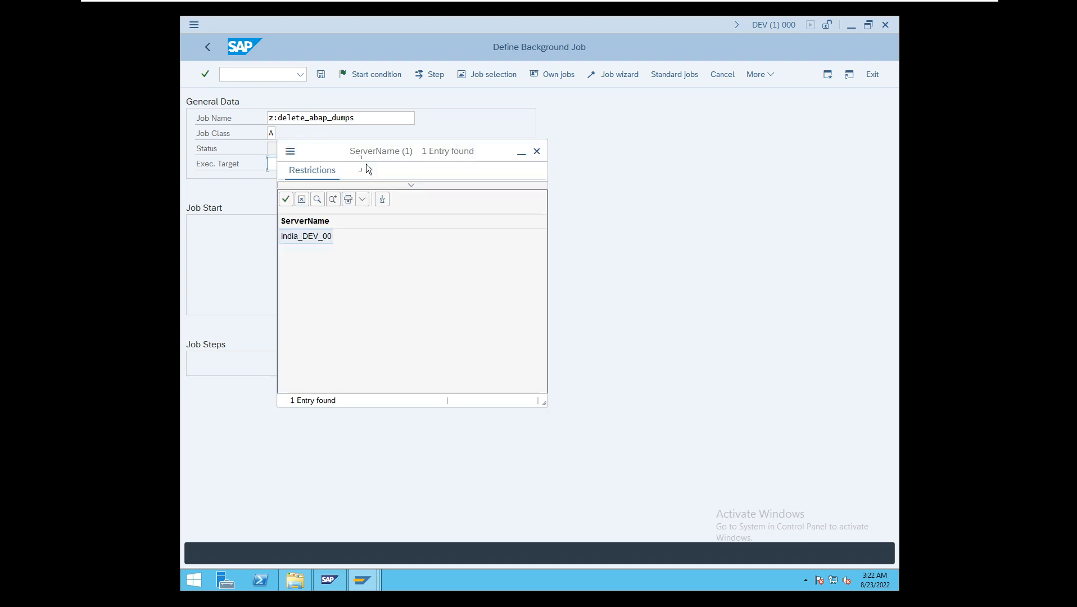
double_click(314, 235)
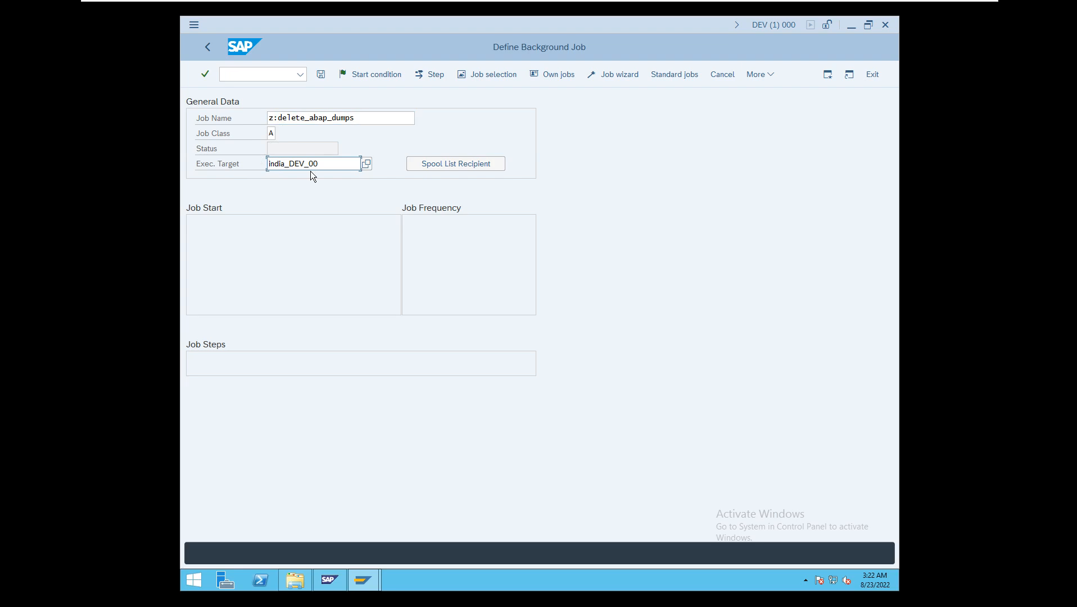
click(321, 75)
- Open the job's start condition and examine the immediate and date/time options, including the scheduled start and no-start-after fields
click(376, 75)
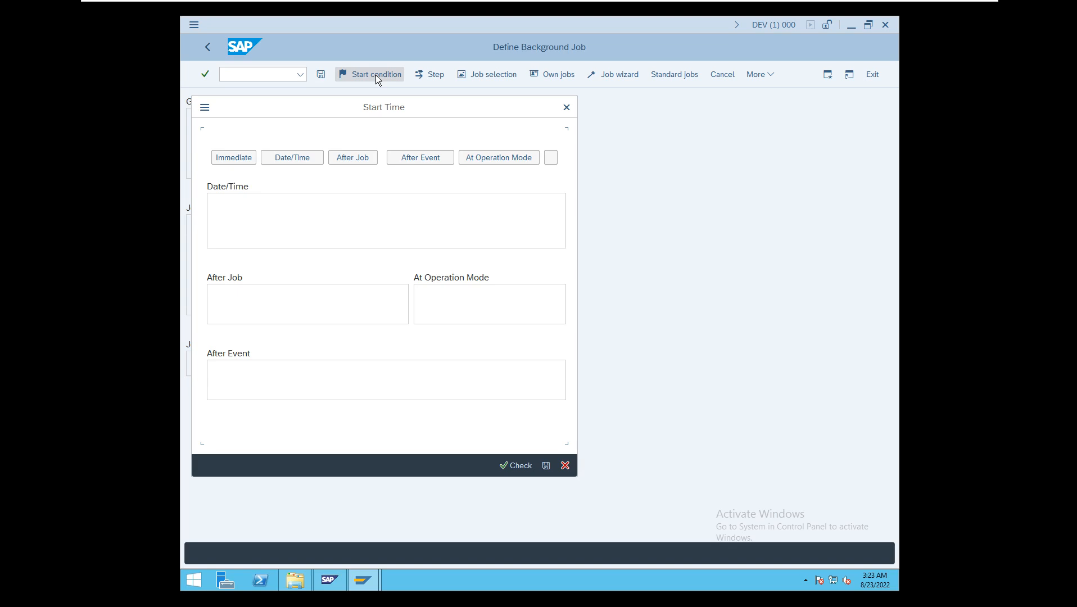
click(230, 159)
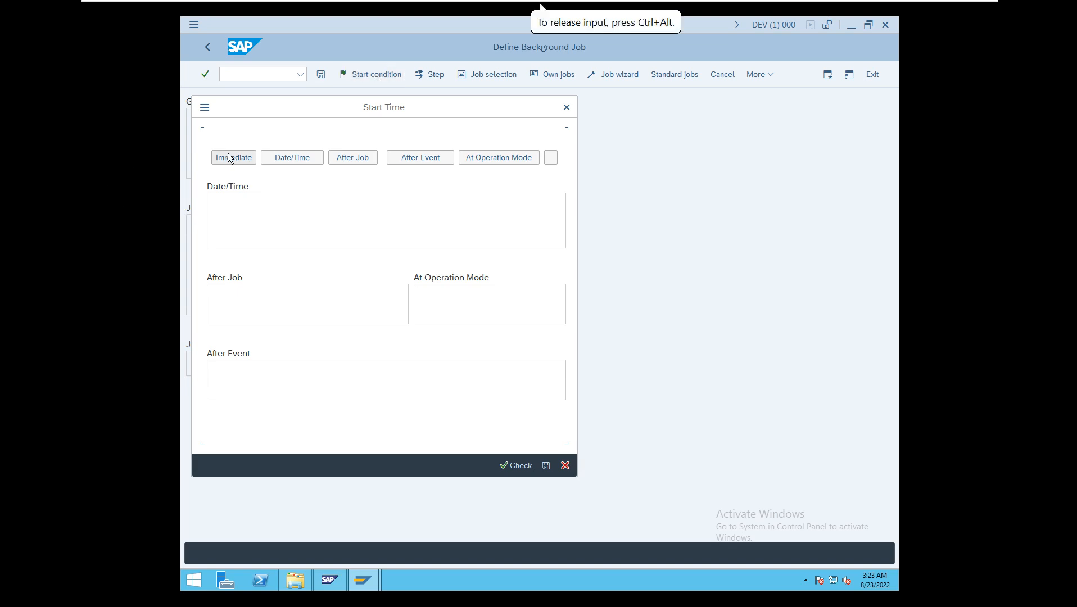
click(230, 159)
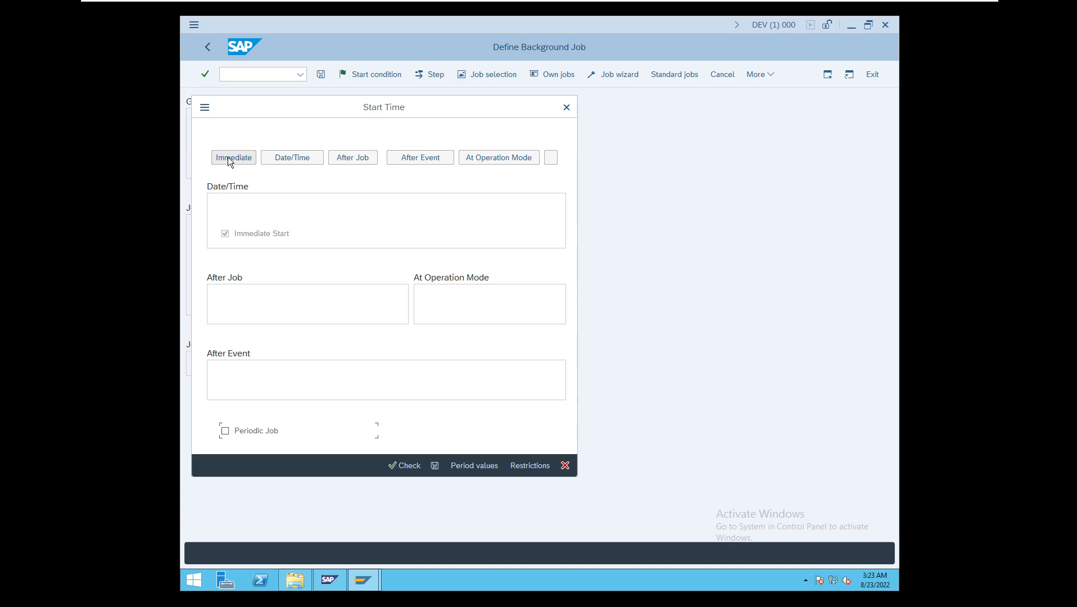
click(293, 159)
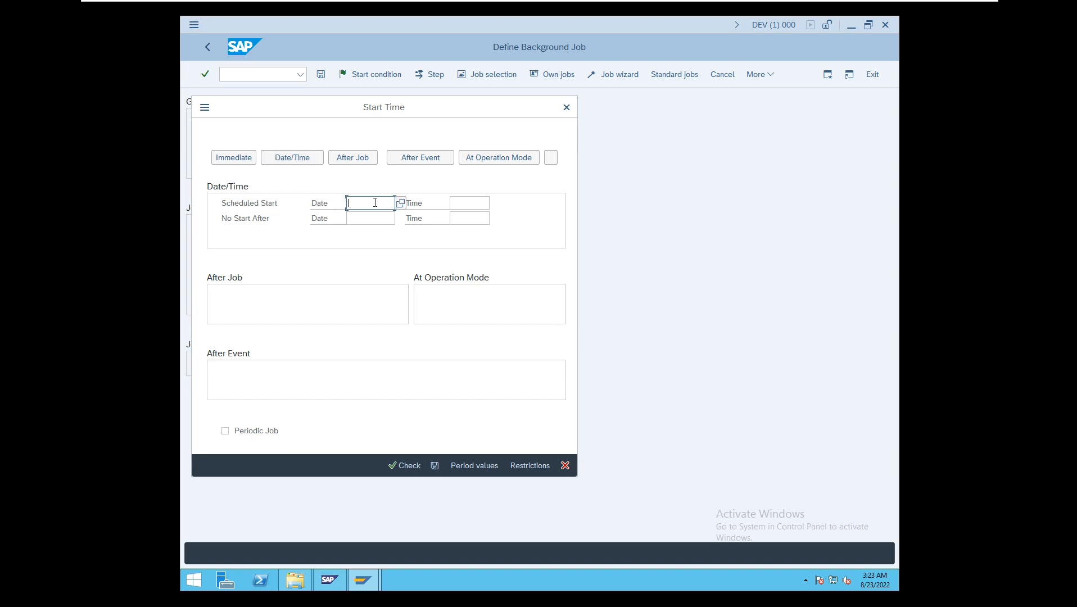
click(459, 203)
click(373, 218)
click(487, 218)
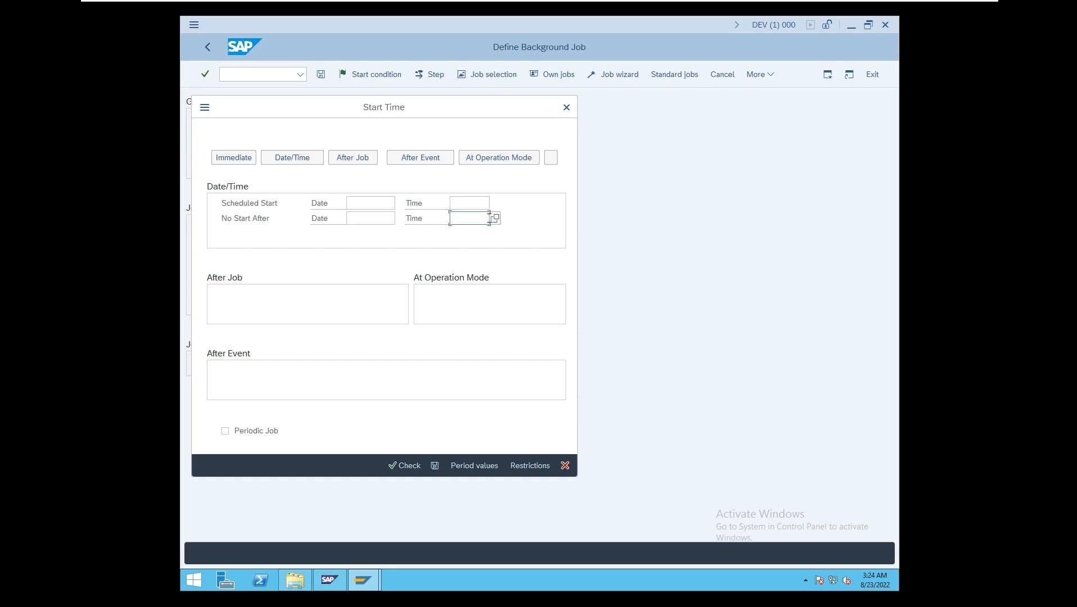
click(387, 201)
key(Tab)
click(463, 218)
- Examine the After Job start option with its predecessor job name and status-dependent start setting
click(356, 157)
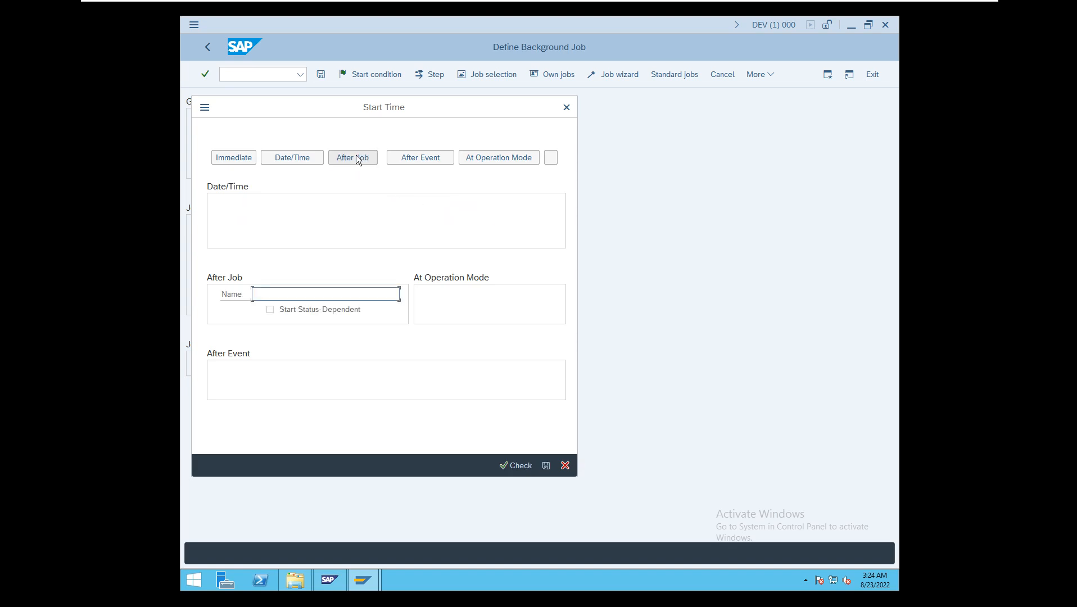
click(271, 309)
click(277, 294)
click(271, 310)
click(281, 296)
click(271, 311)
click(275, 293)
- Examine the After Event and At Operation Mode start options, viewing the available operation modes without choosing one
click(427, 154)
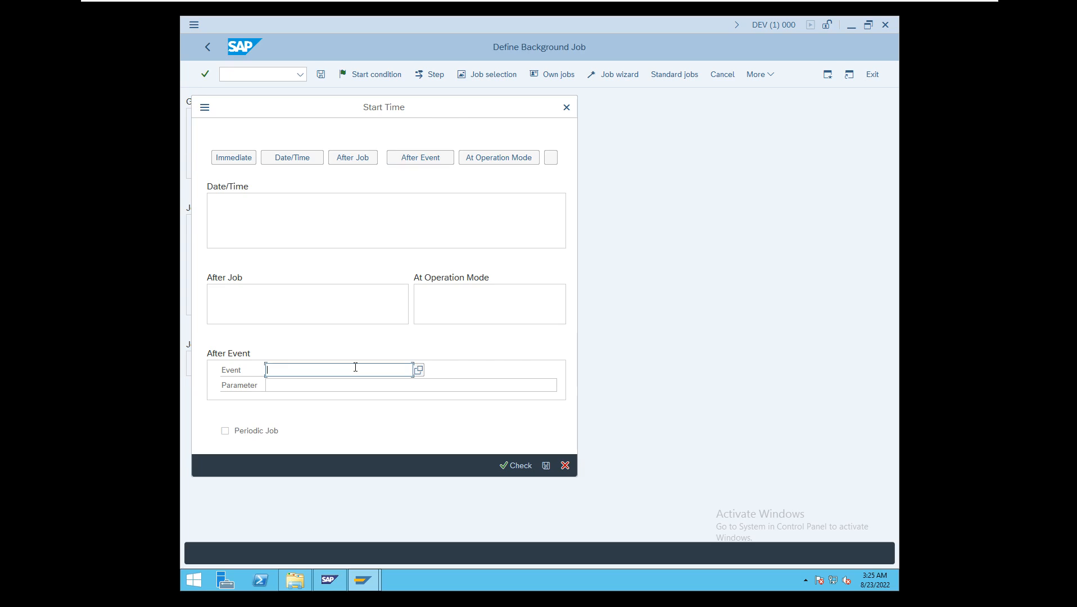
click(503, 156)
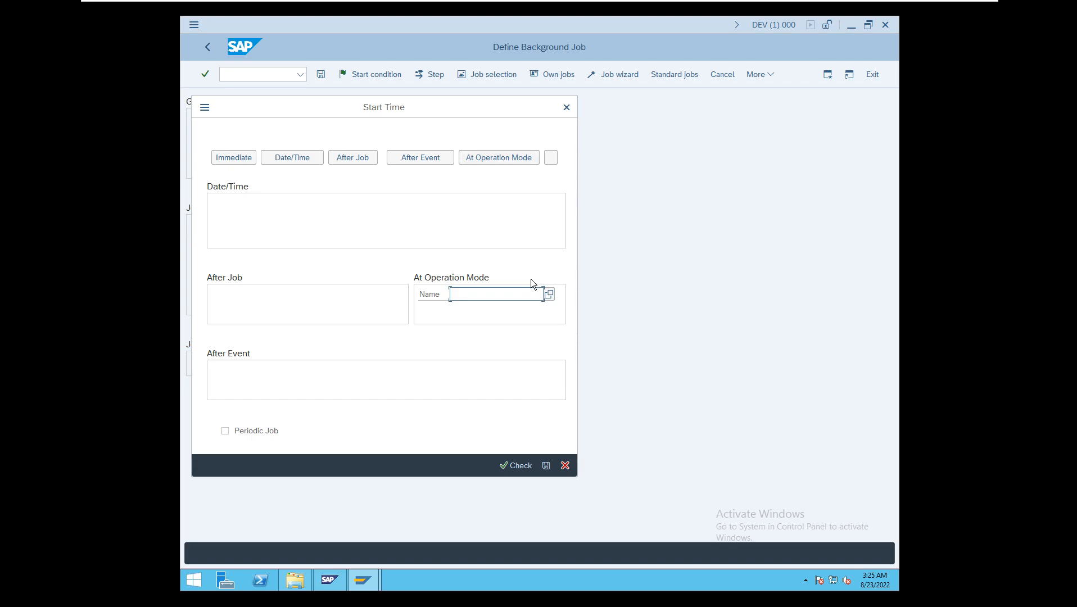
click(549, 294)
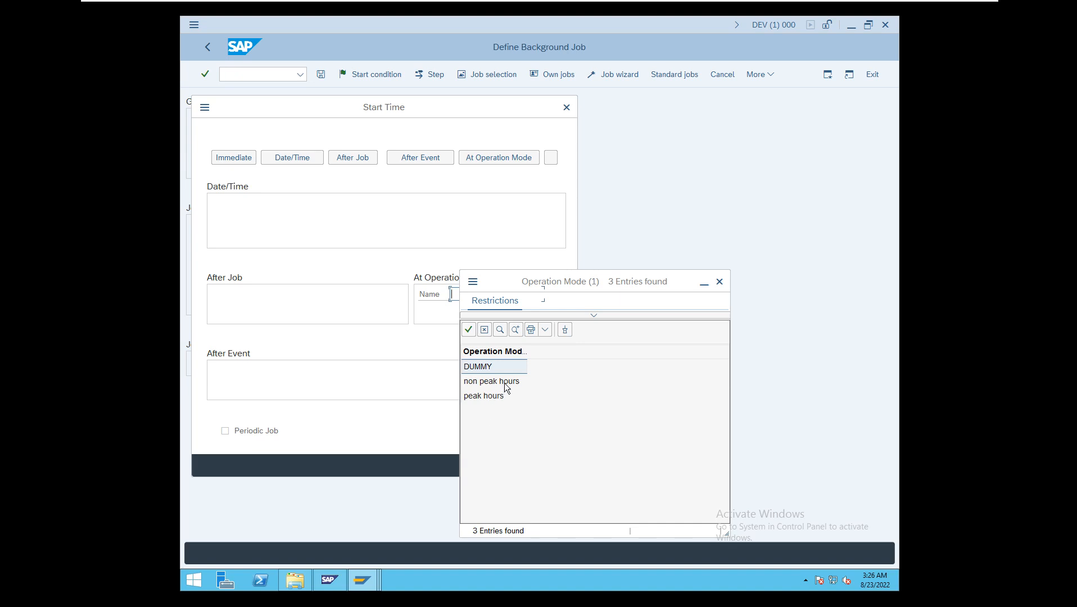
click(720, 282)
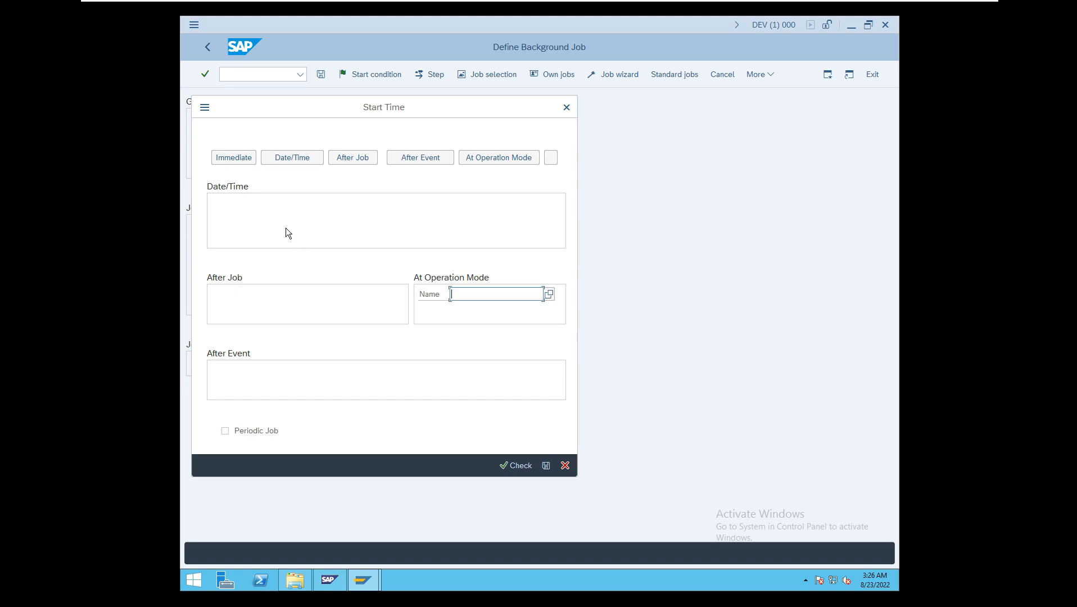
- Set the job to start immediately and save the start condition
click(242, 158)
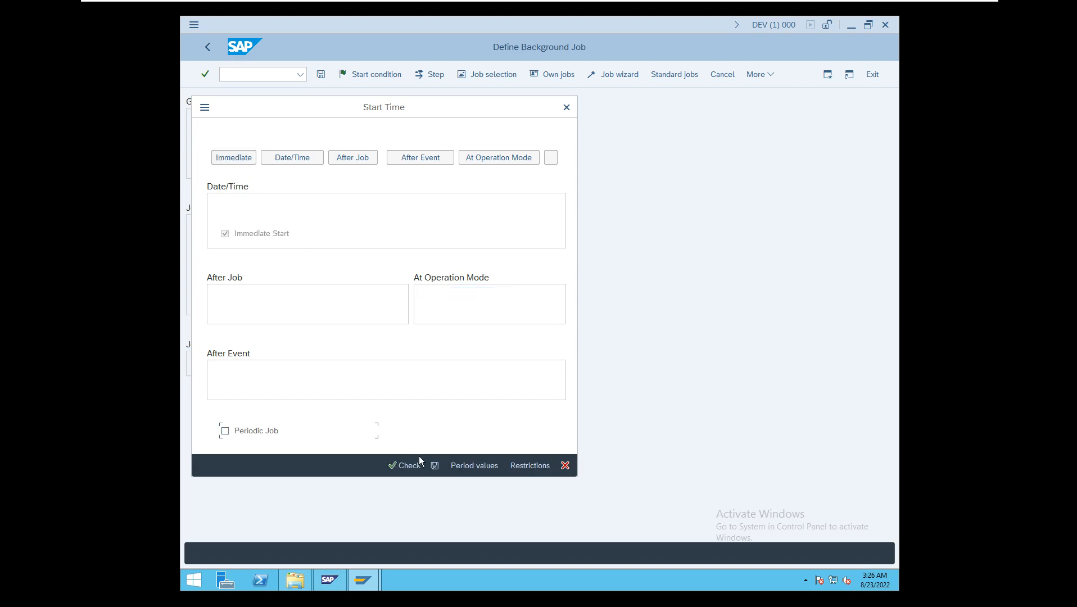
click(435, 466)
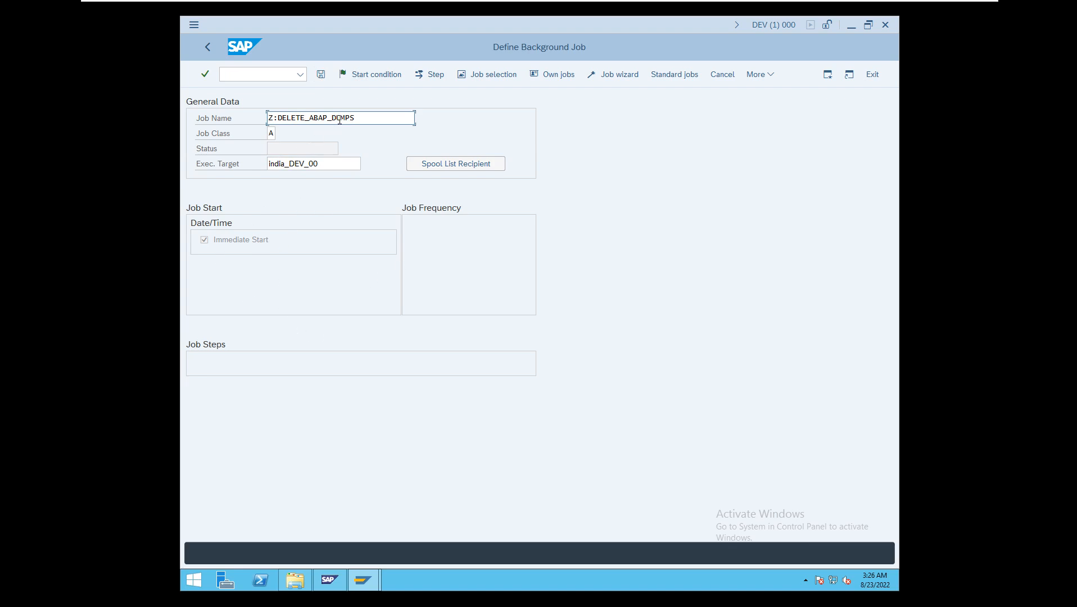
- Begin creating the job's first step and examine the ABAP program, external command and external program options
click(429, 74)
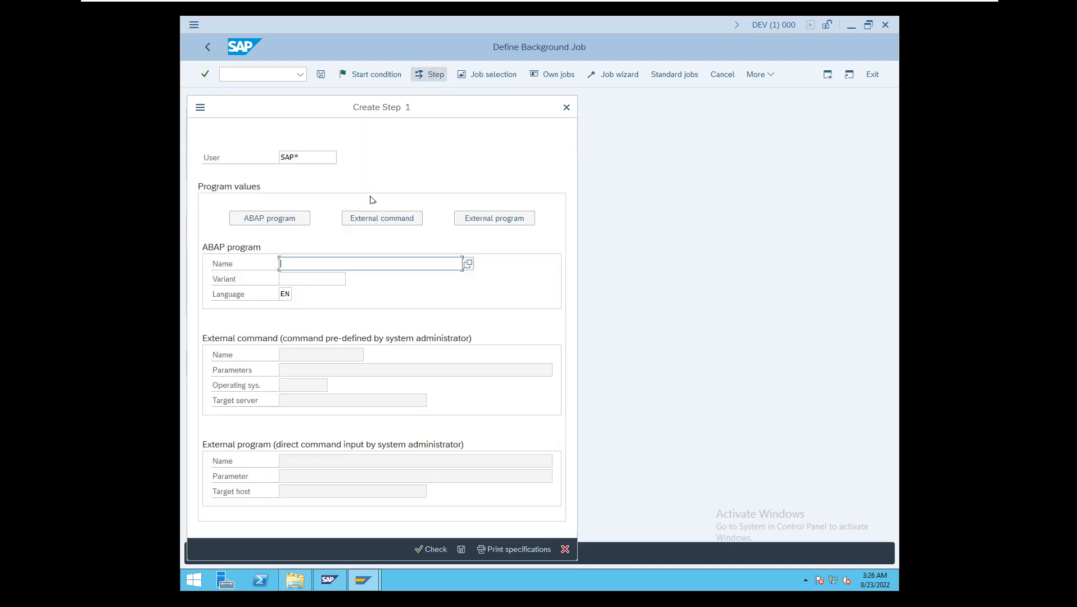
click(282, 218)
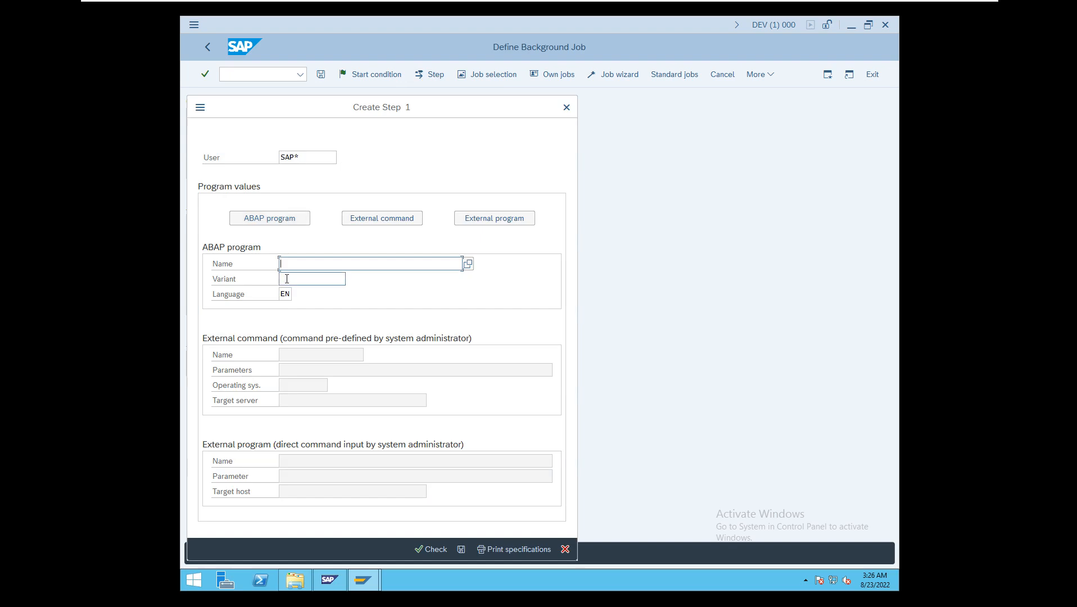
click(368, 217)
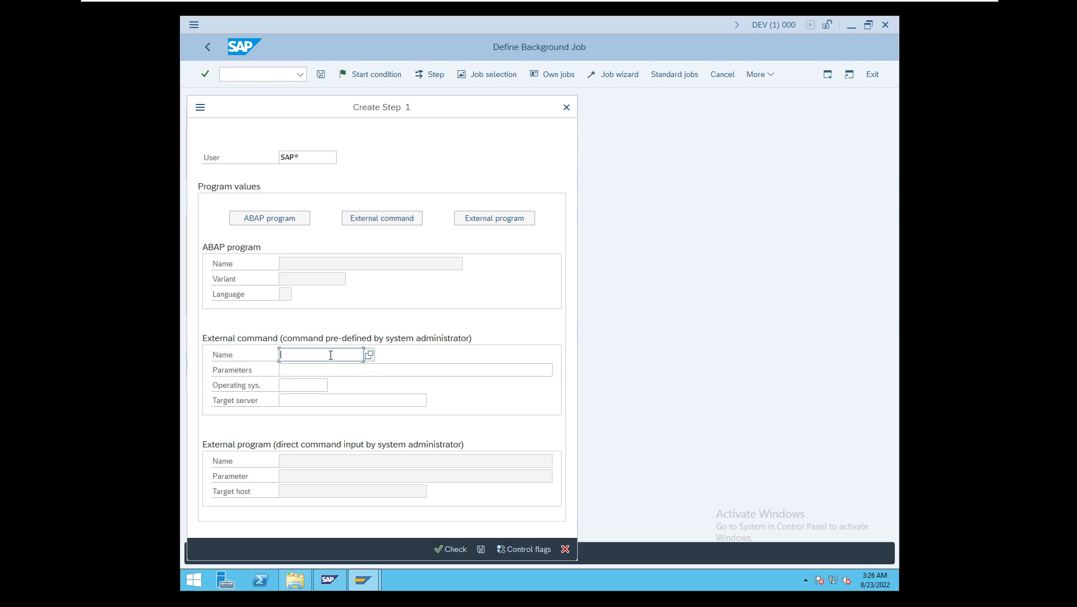
click(482, 222)
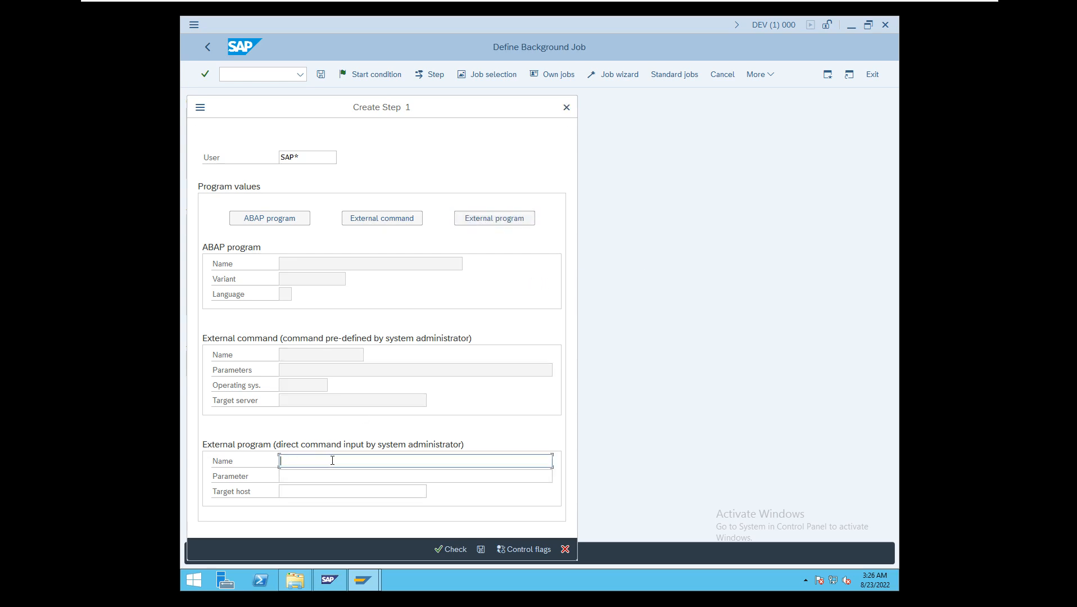
- Define the first job step as ABAP program RSSPAM10 with no variant, and save the step
click(281, 222)
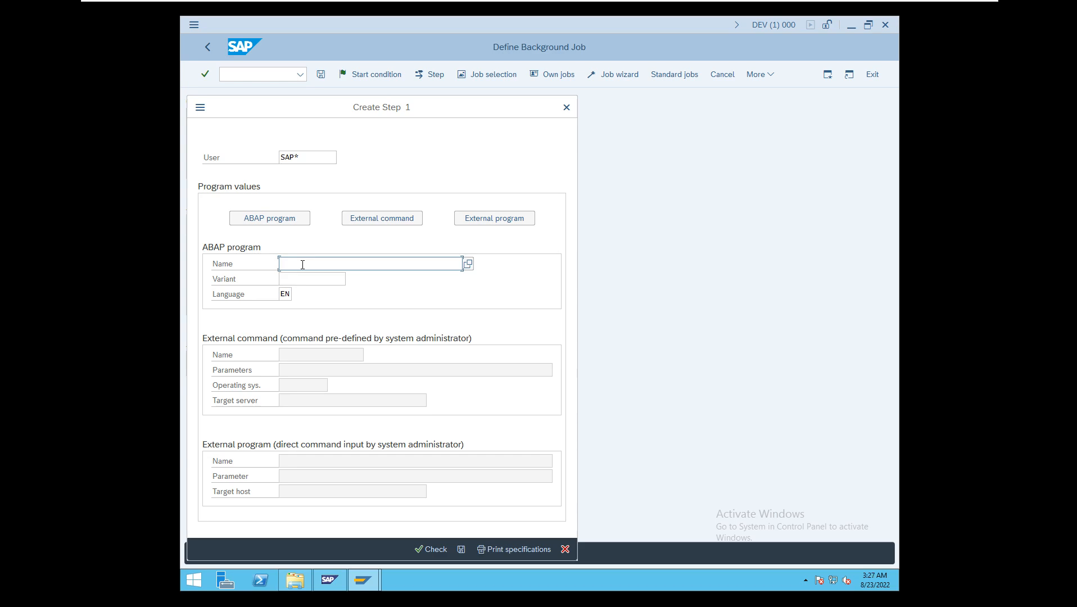
text(rsspam10)
key(Return)
click(307, 278)
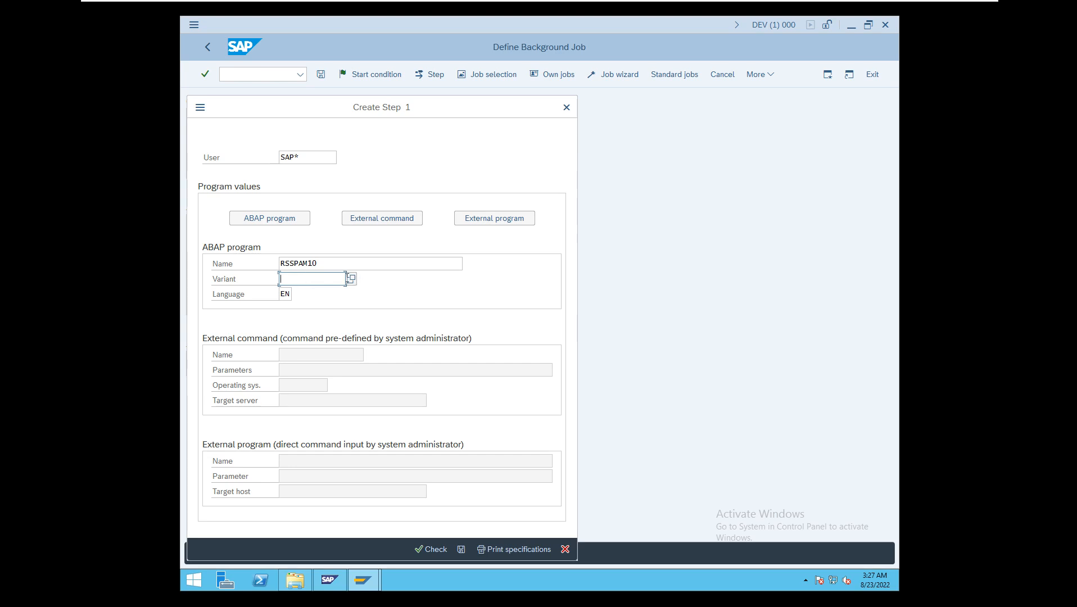
click(351, 278)
click(351, 278)
click(466, 550)
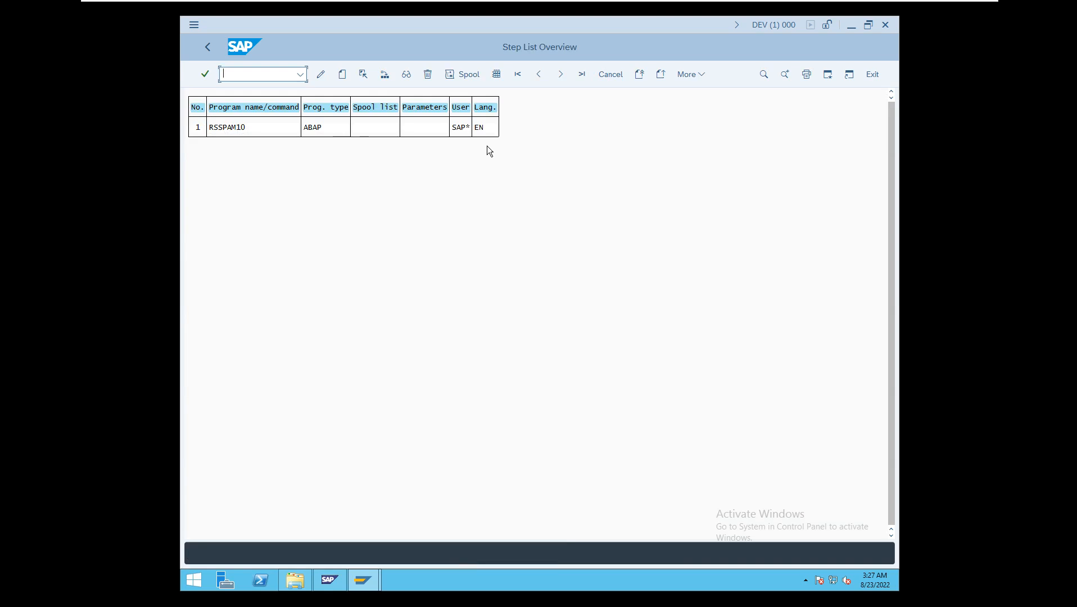
- Add ABAP program RSTPTEST without a variant as the second job step, save it, and return to Define Background Job
click(342, 77)
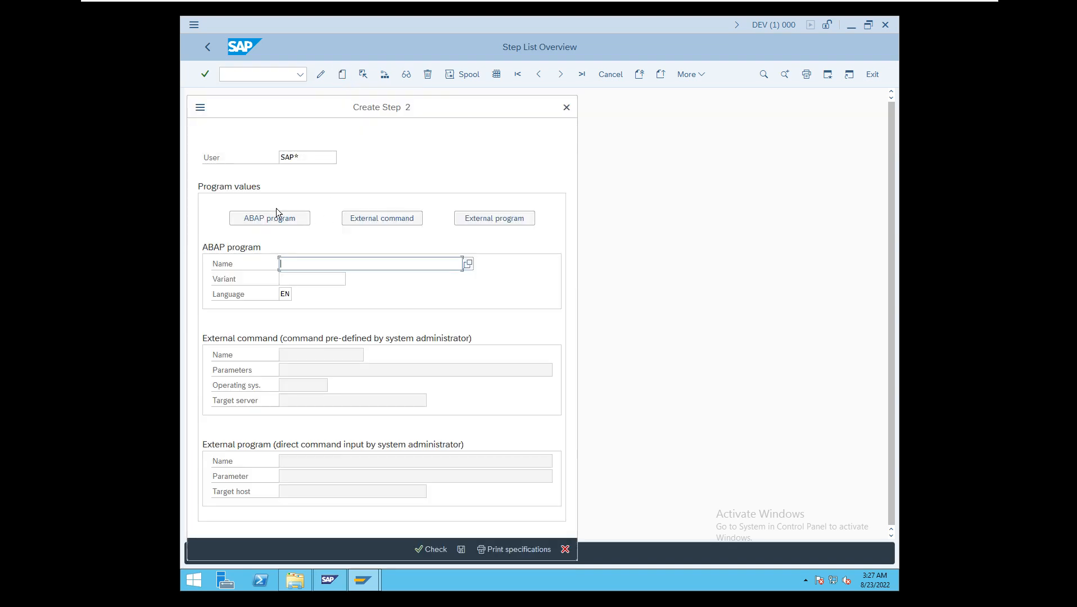
text(rs)
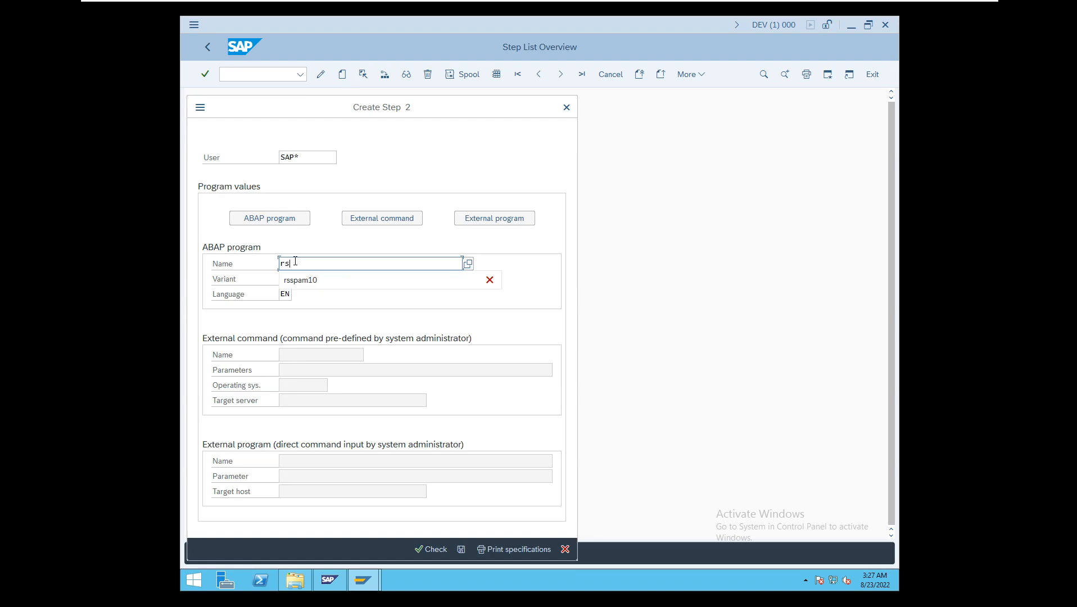
text(totest)
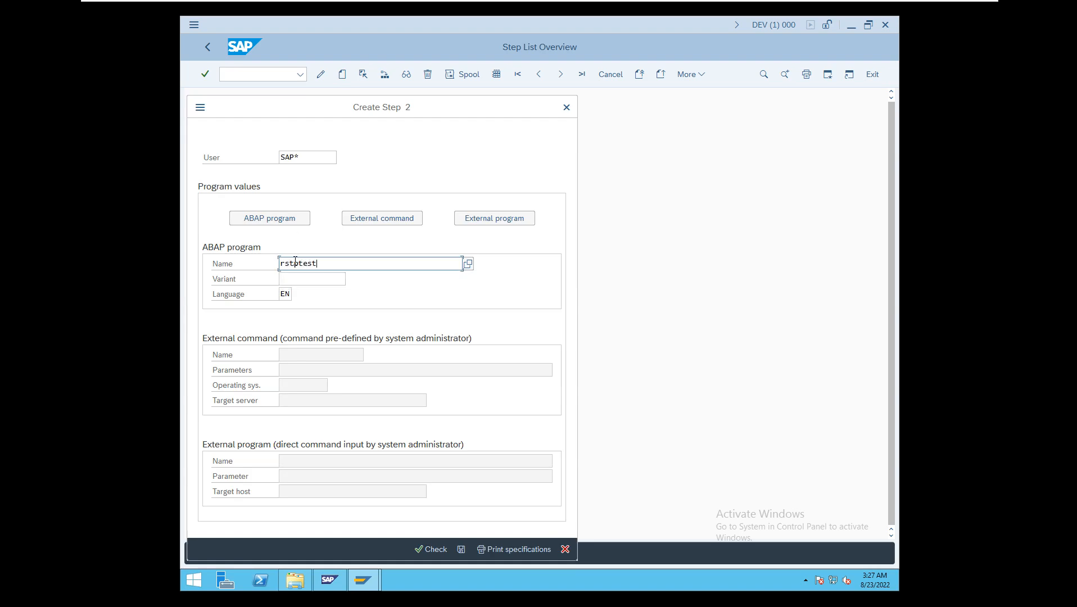
key(Return)
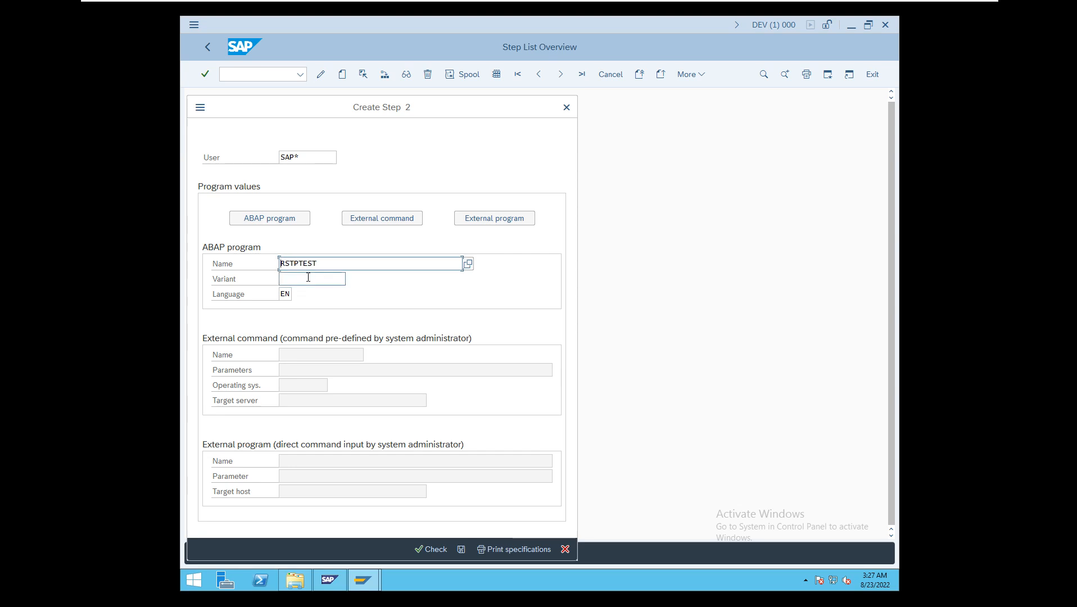
click(310, 277)
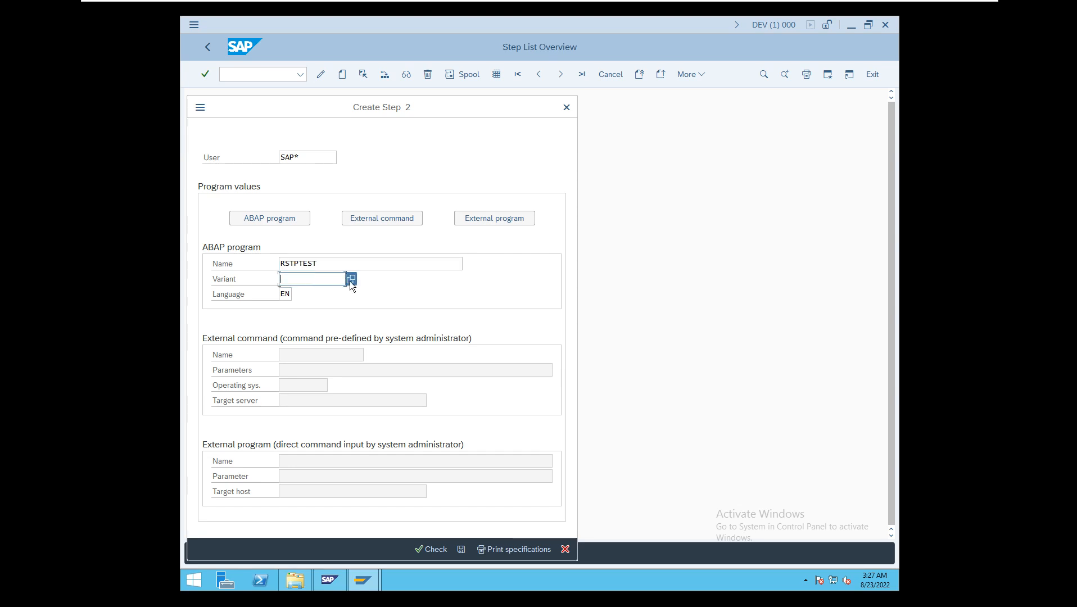
click(461, 549)
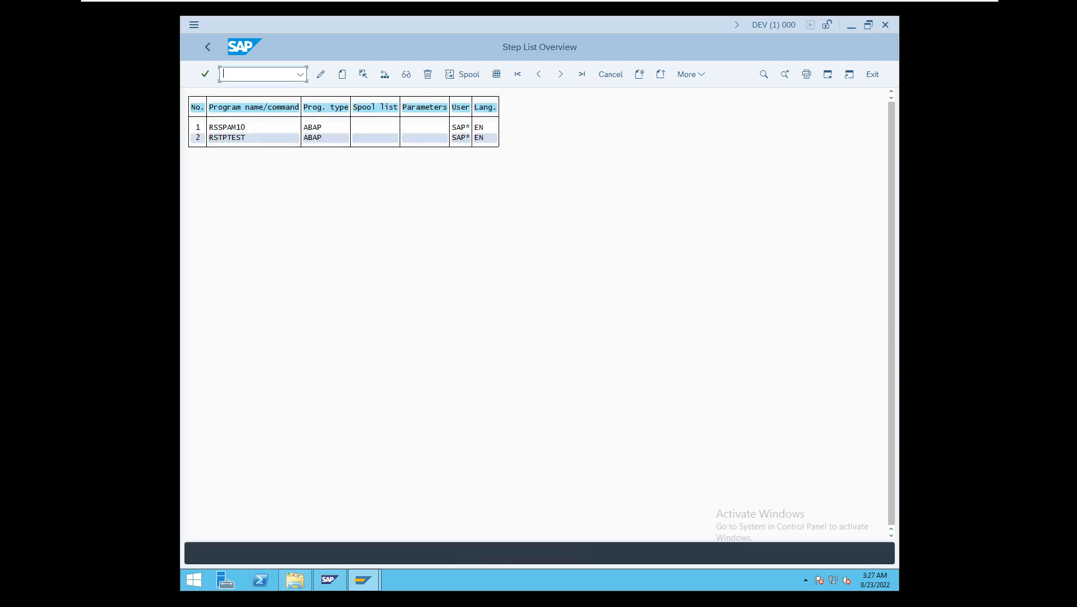
click(207, 47)
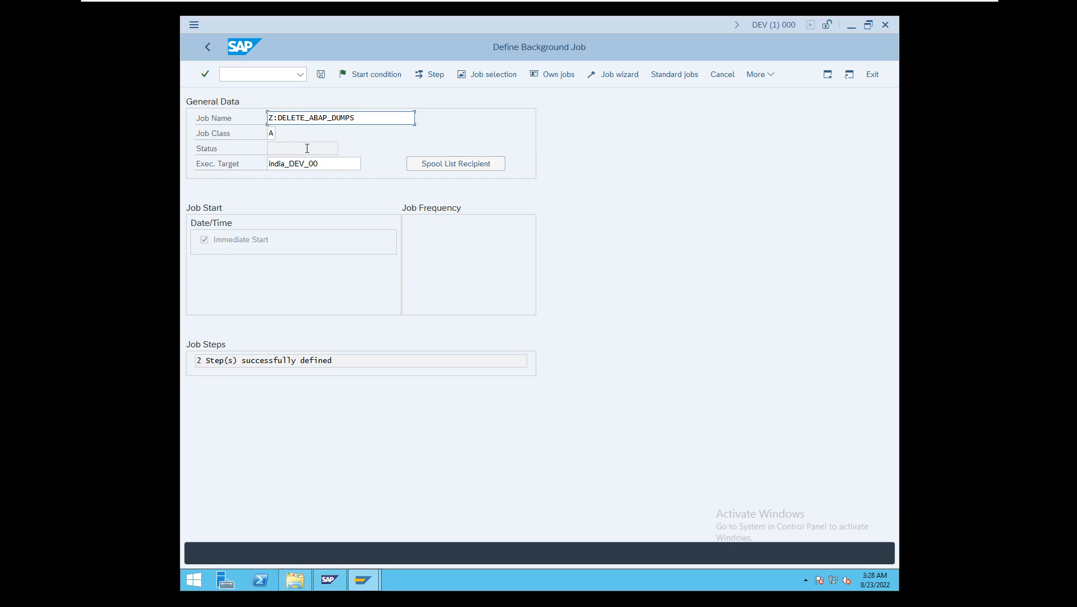
- Save the Z:DELETE_ABAP_DUMPS job, and list the jobs of user SAP* for 23.08.2022 in transaction SM37
click(322, 75)
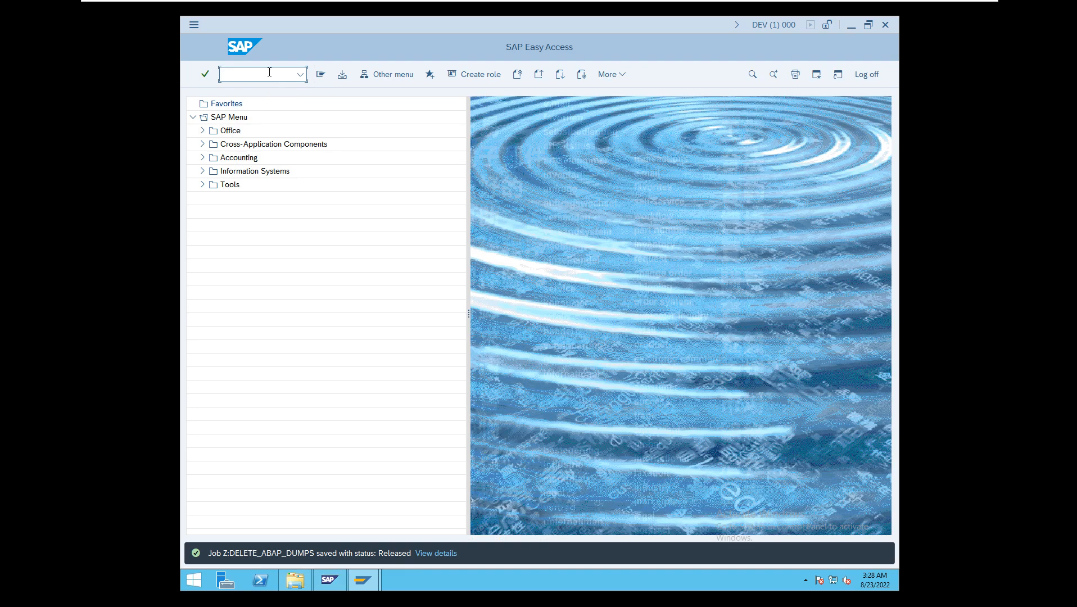
text(/nsm37)
key(Return)
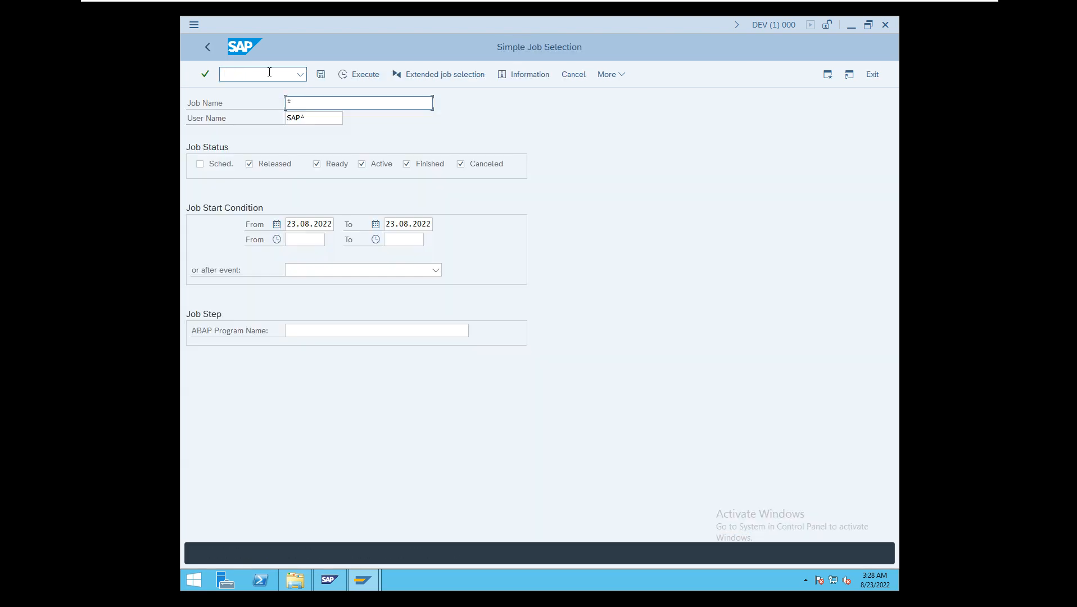
click(348, 71)
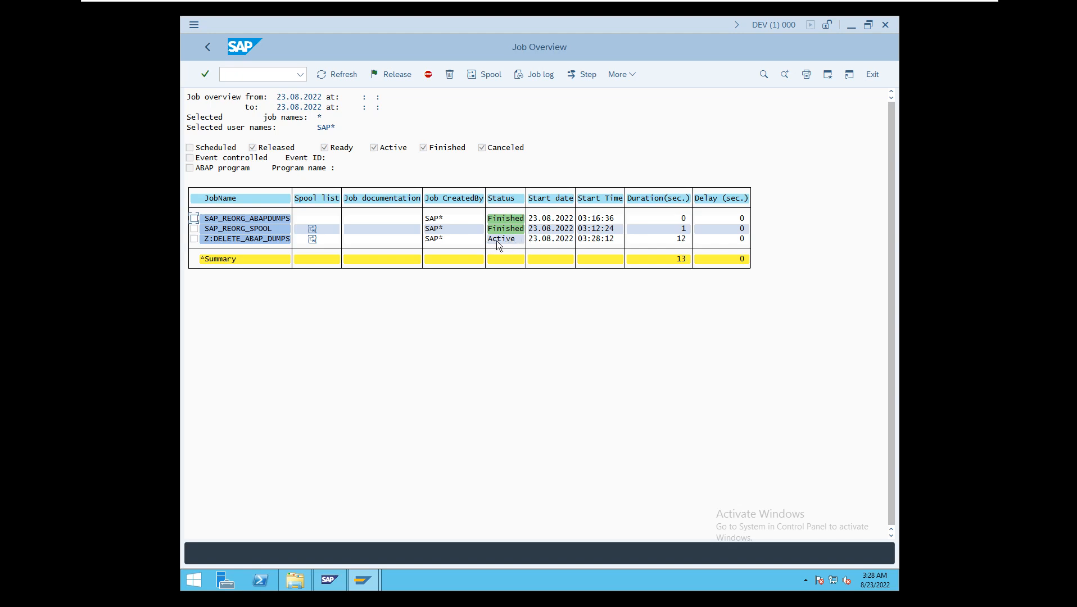
- Refresh the job overview, examine the job log of Z:DELETE_ABAP_DUMPS, and return to SAP Easy Access
click(335, 78)
click(194, 239)
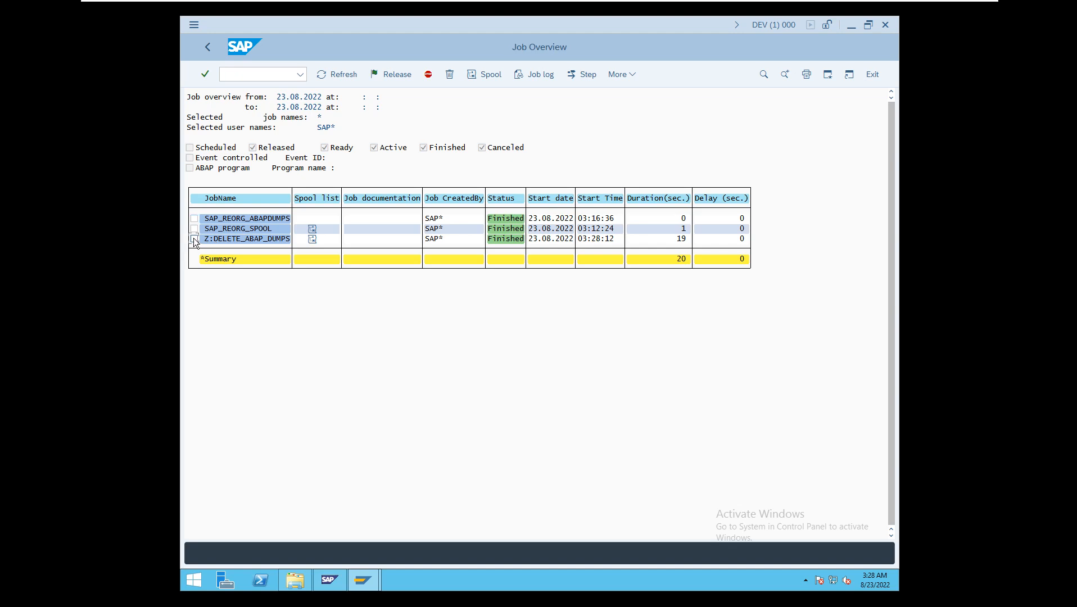
click(535, 78)
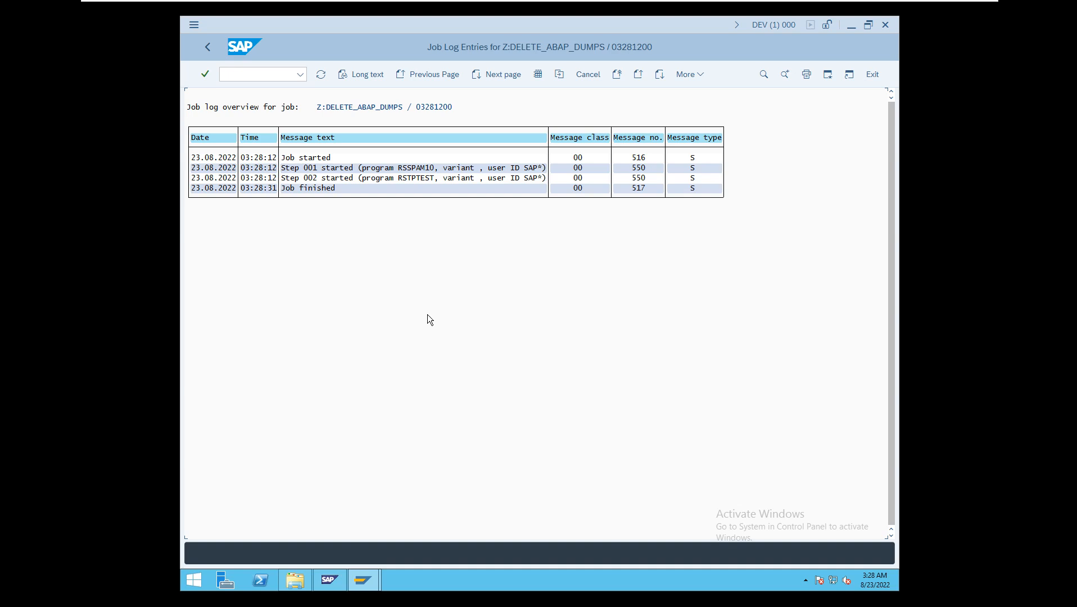
click(208, 49)
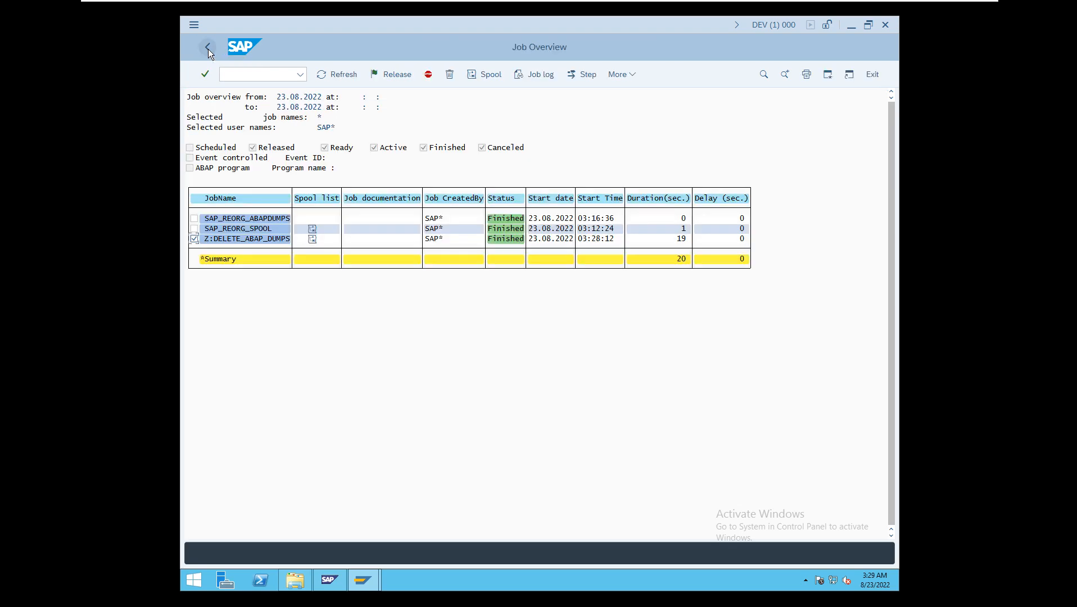
click(208, 49)
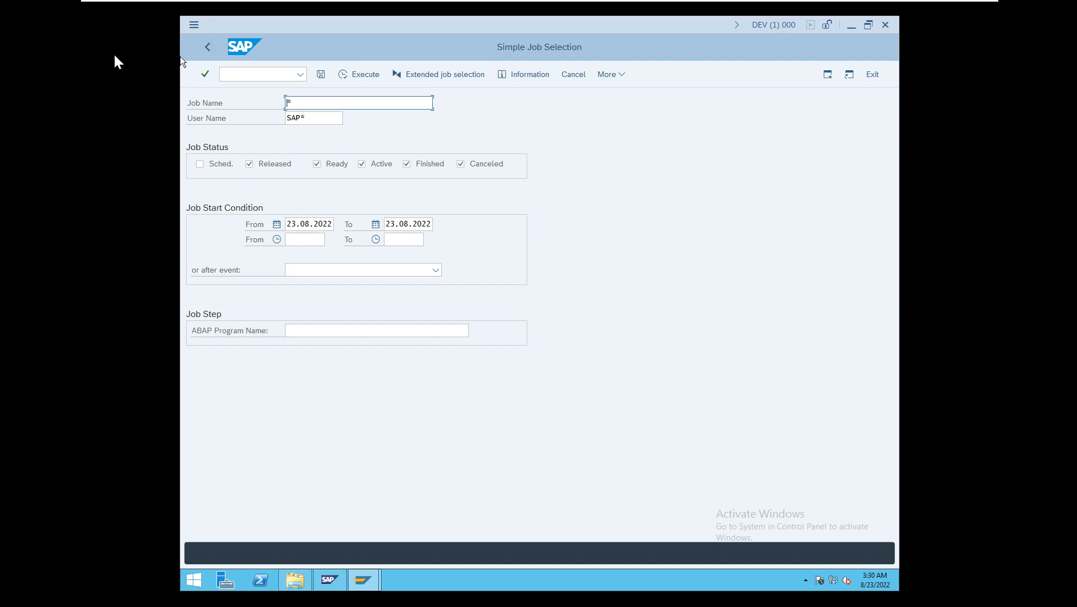
click(209, 48)
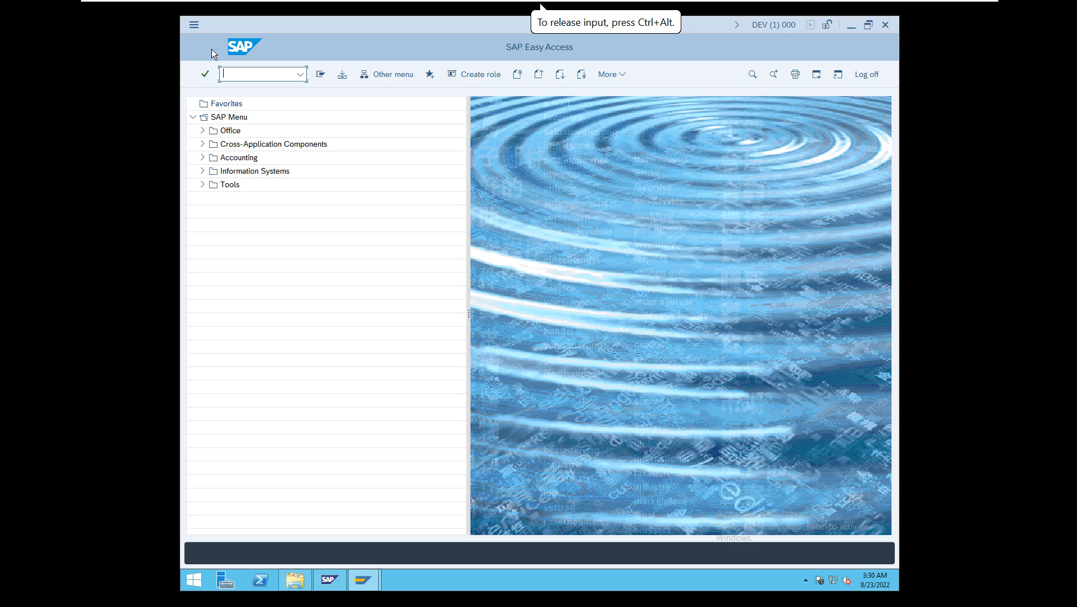
- Open transaction SM36 and name the new background job z:delete_old_spool
text(/nsm36)
key(Return)
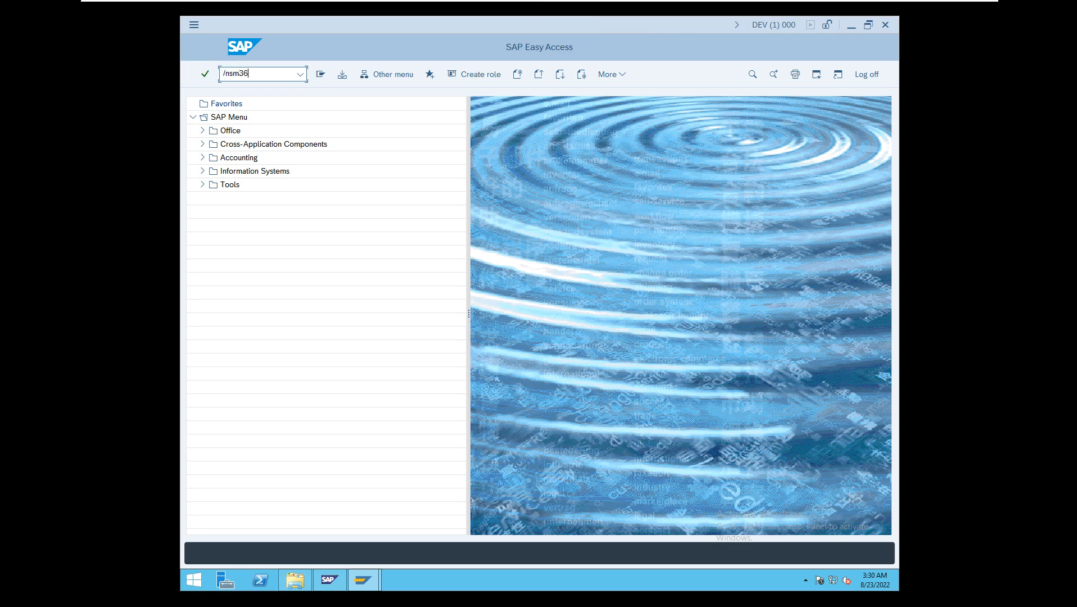
text(z)
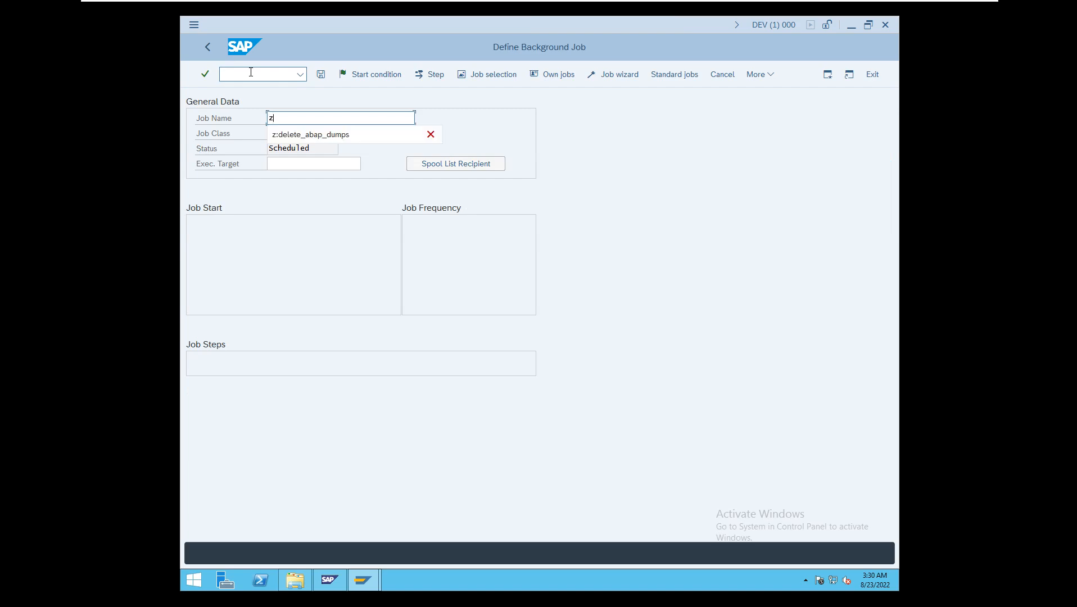
text(:delete_old)
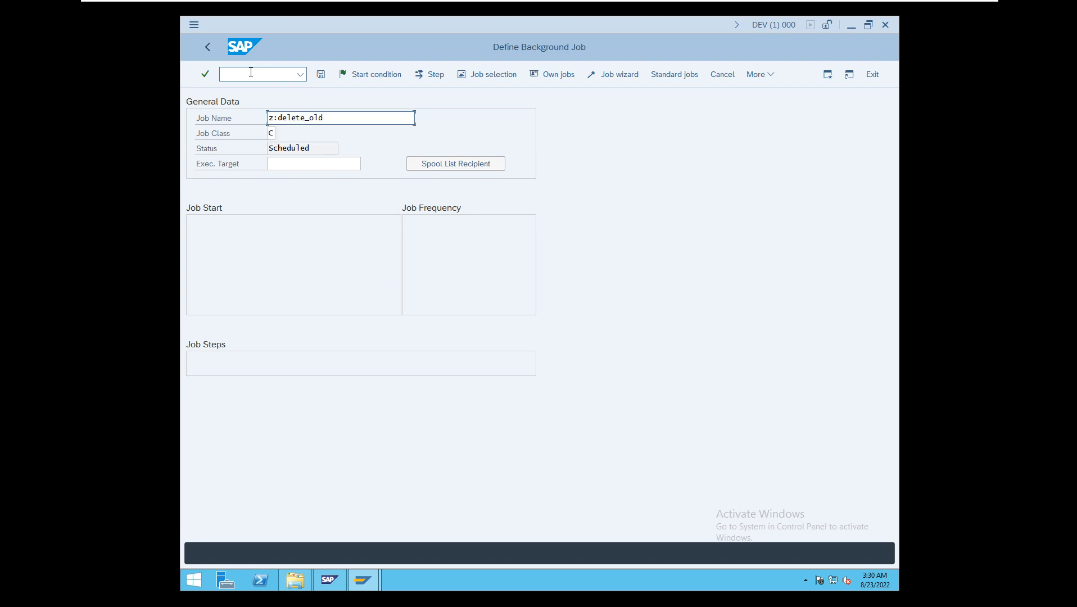
text(_spool)
- Set the job class to B (middle priority) and the execution target to india_DEV_00
click(275, 134)
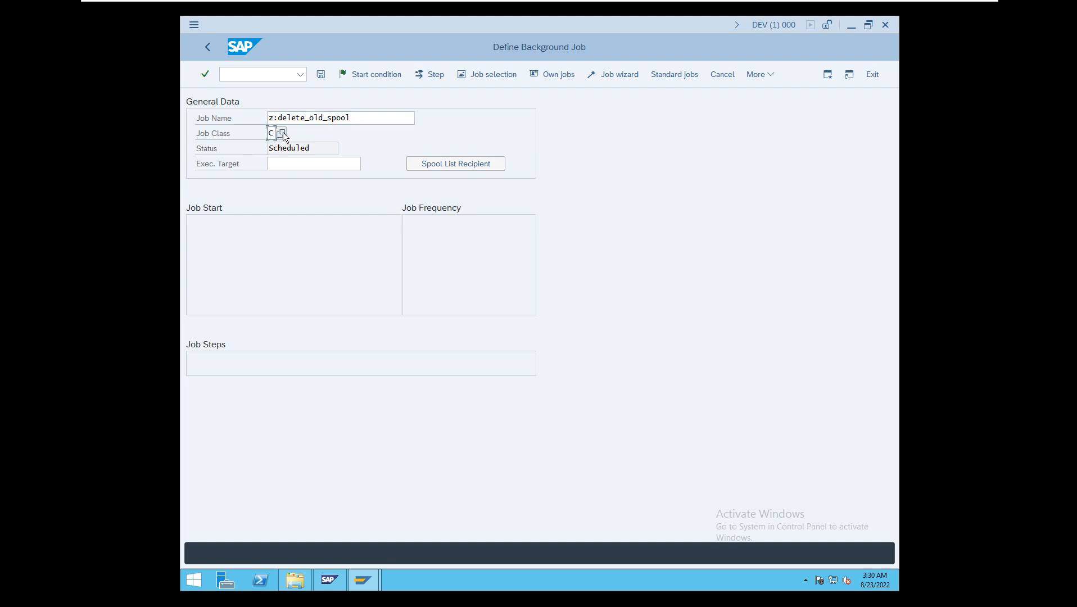
click(284, 136)
click(301, 222)
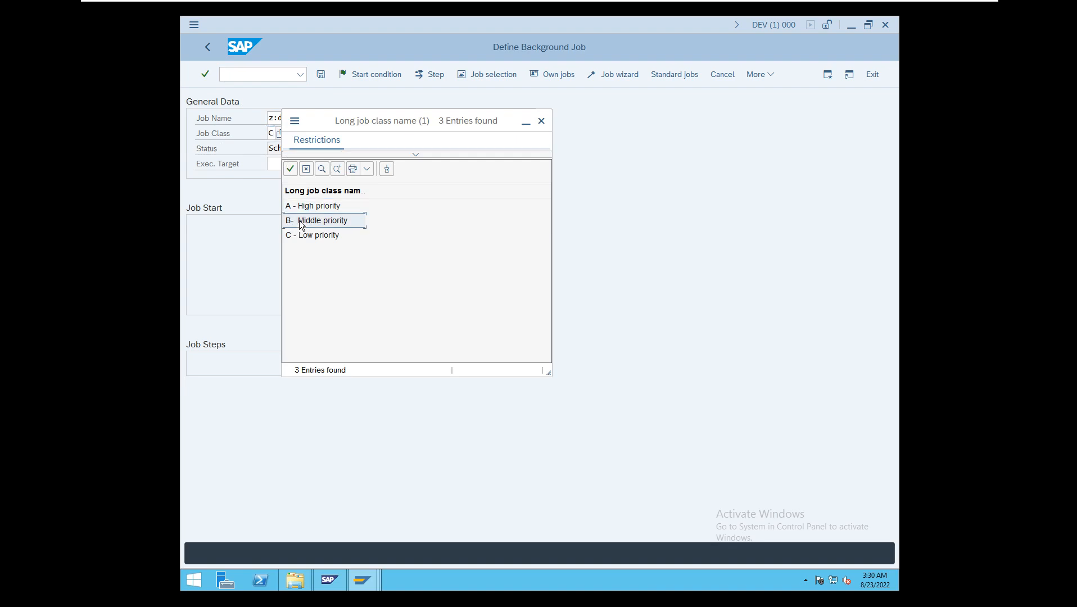
click(302, 224)
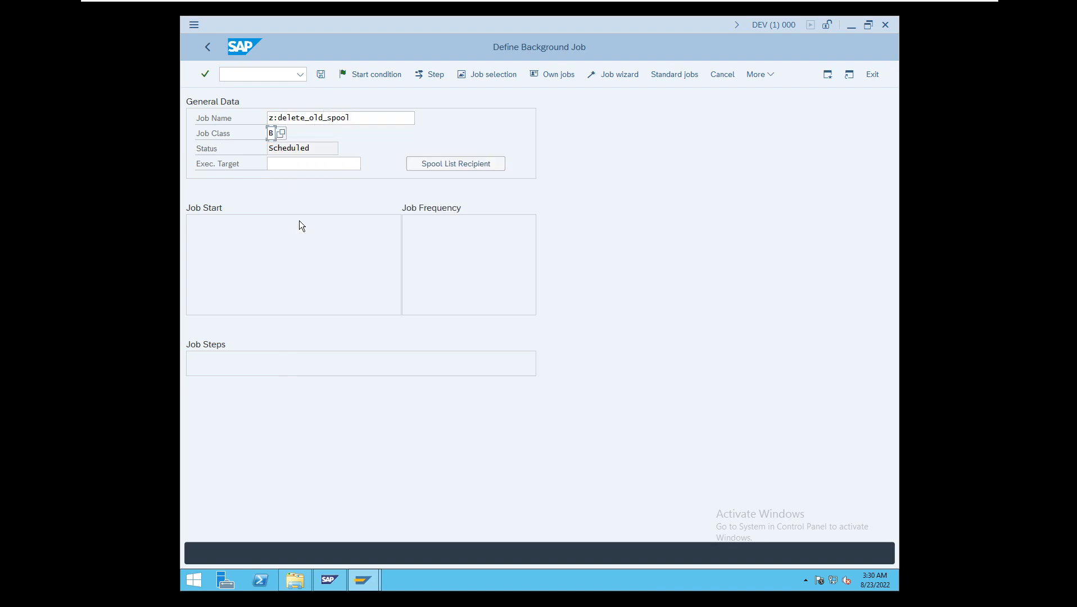
click(320, 163)
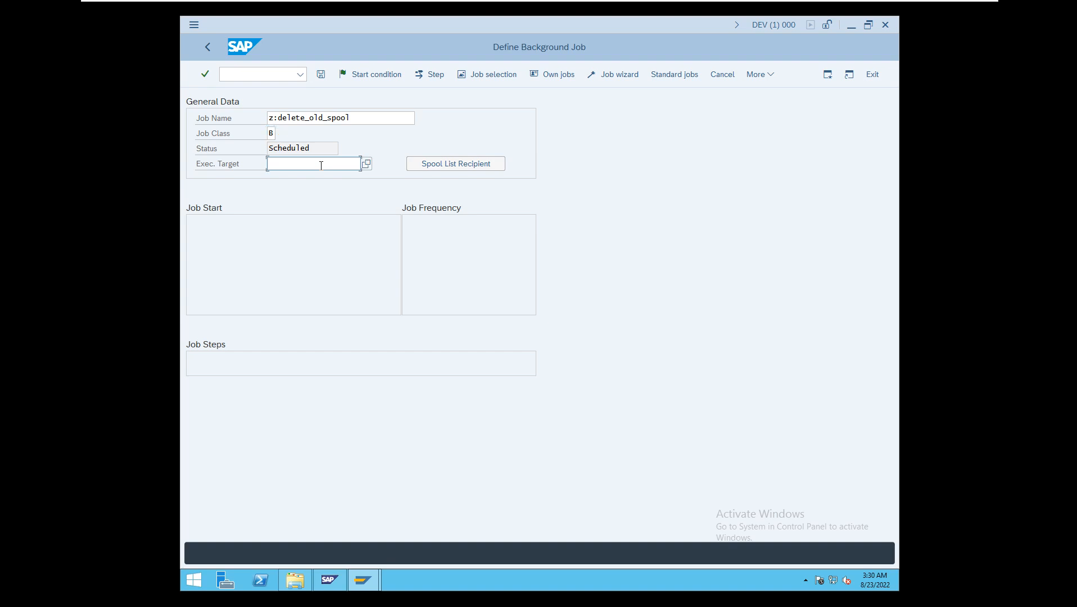
click(369, 163)
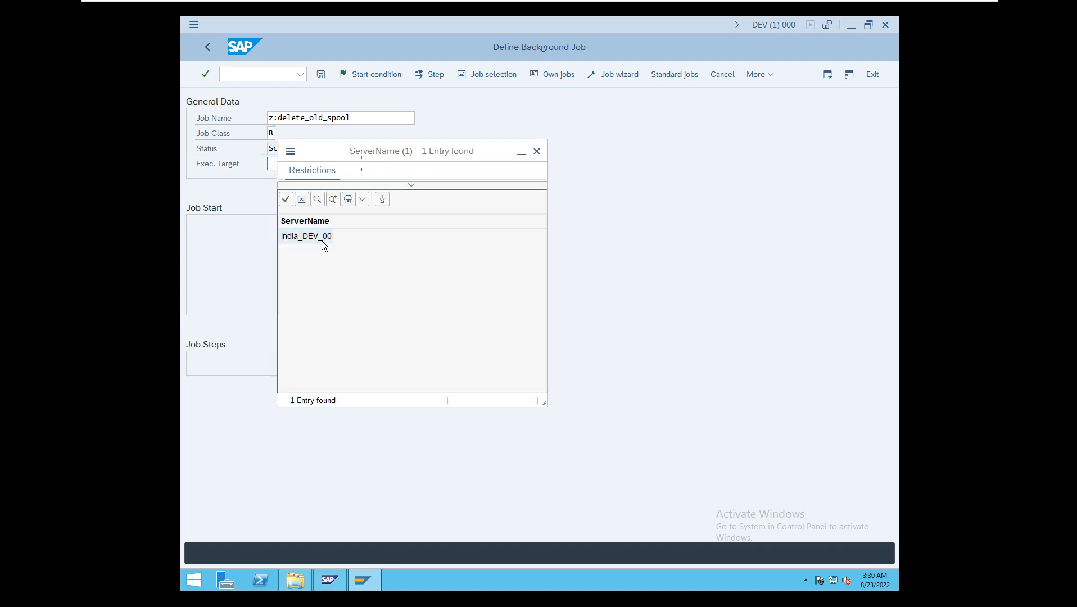
click(321, 241)
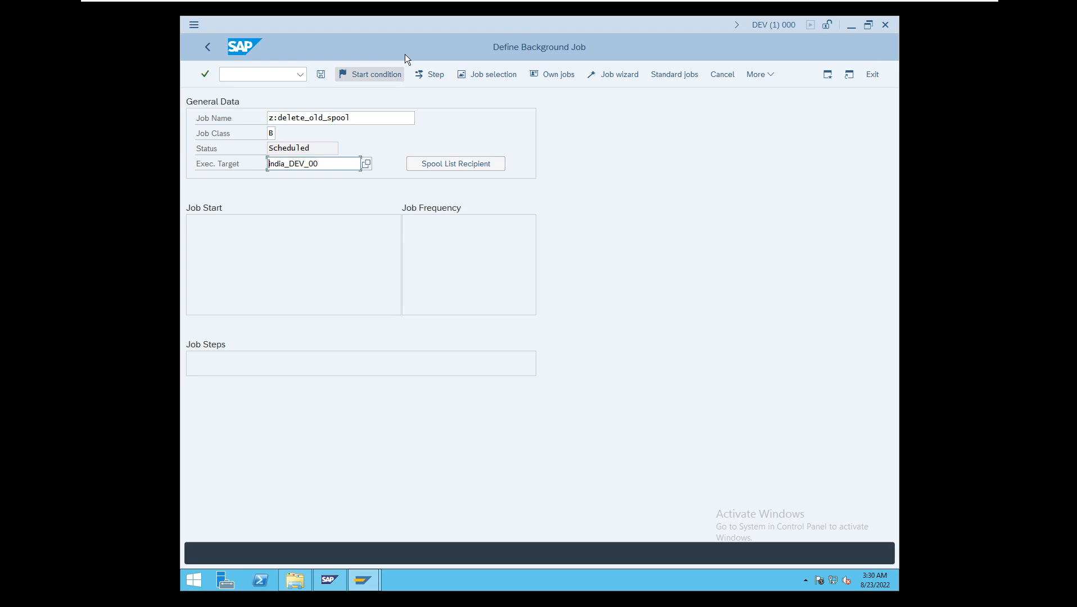
- Choose a date/time start condition for the job and set the scheduled start date to 23.08.2022
click(386, 75)
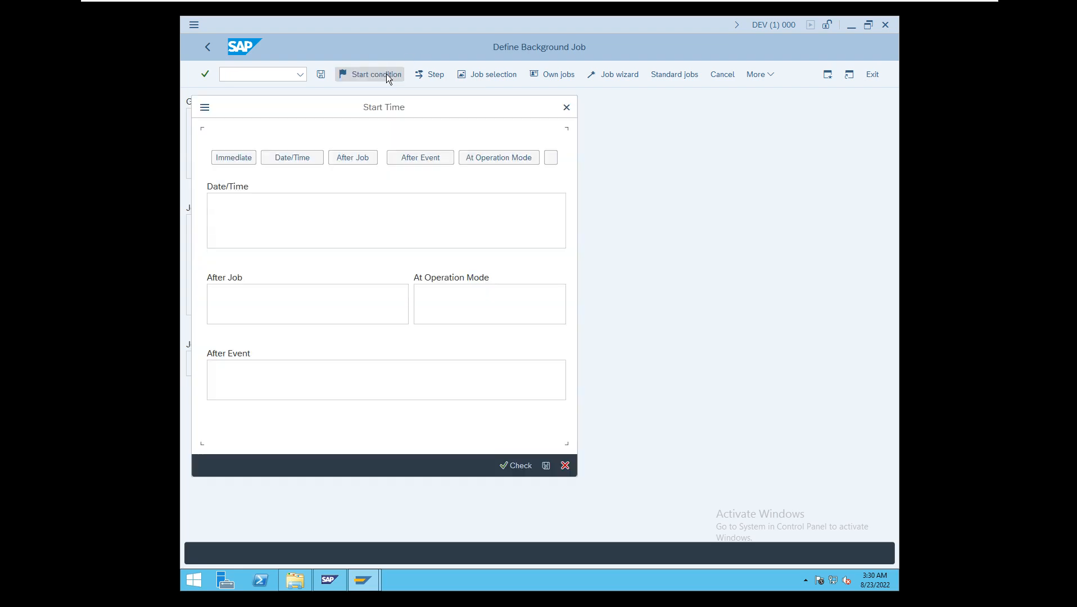
click(290, 157)
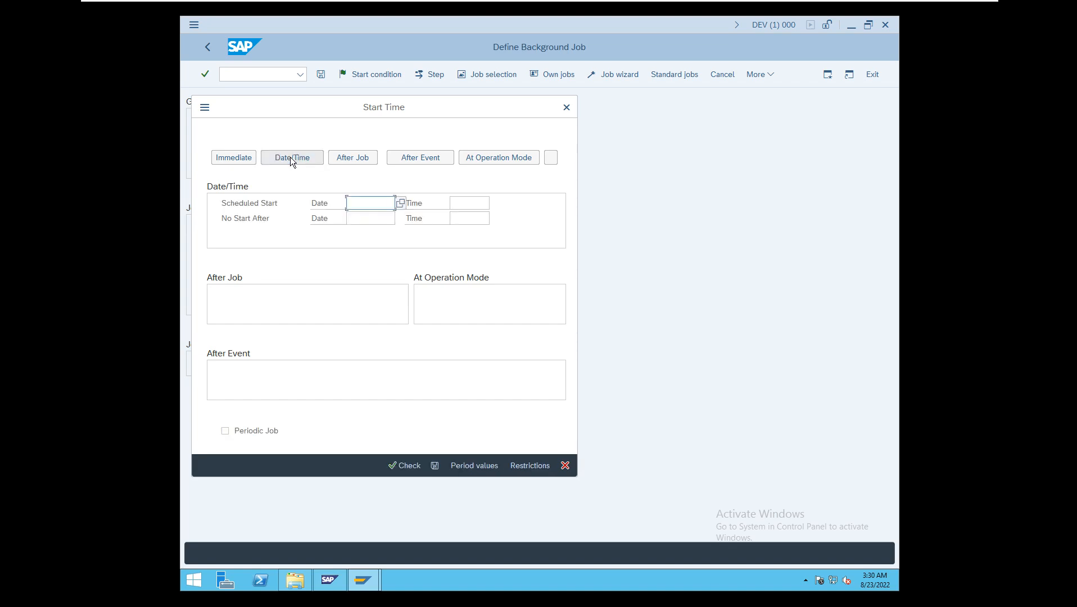
click(400, 202)
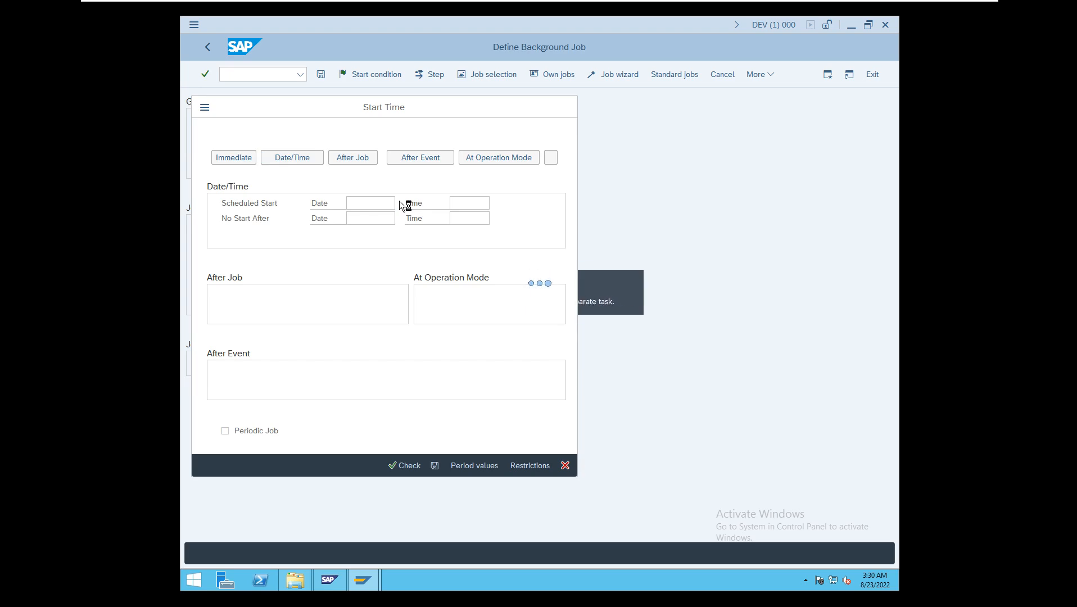
double_click(334, 281)
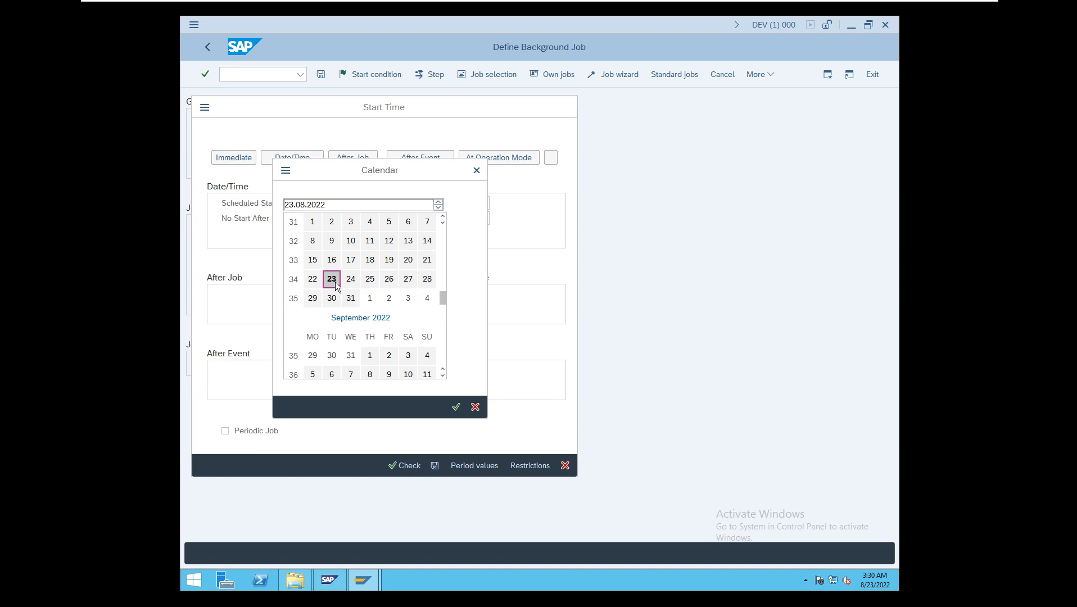
- Set the scheduled start time to 15:32:58 and save the start condition
click(462, 204)
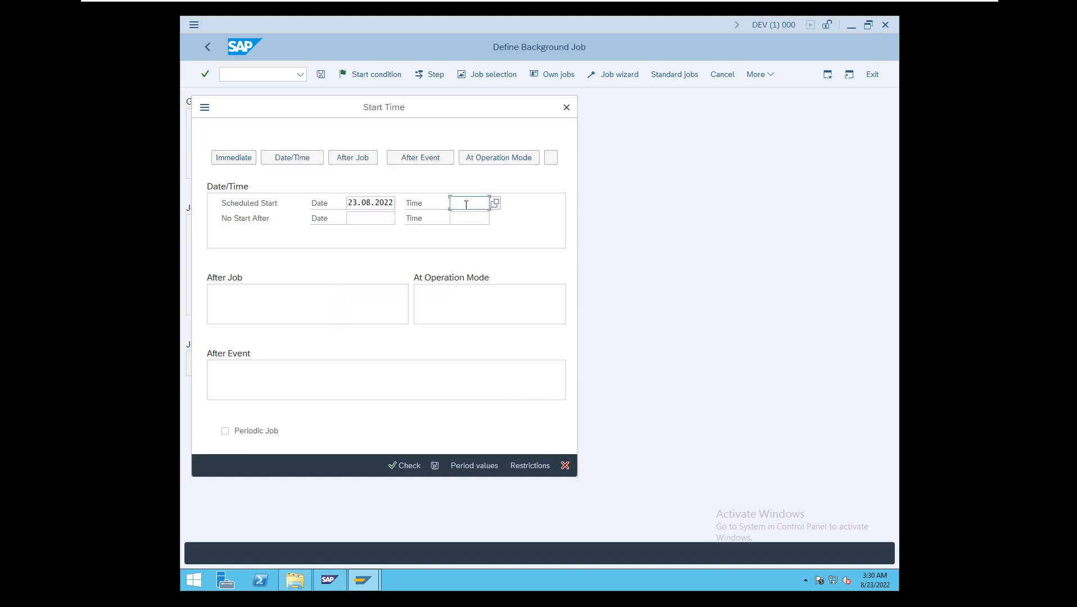
click(496, 203)
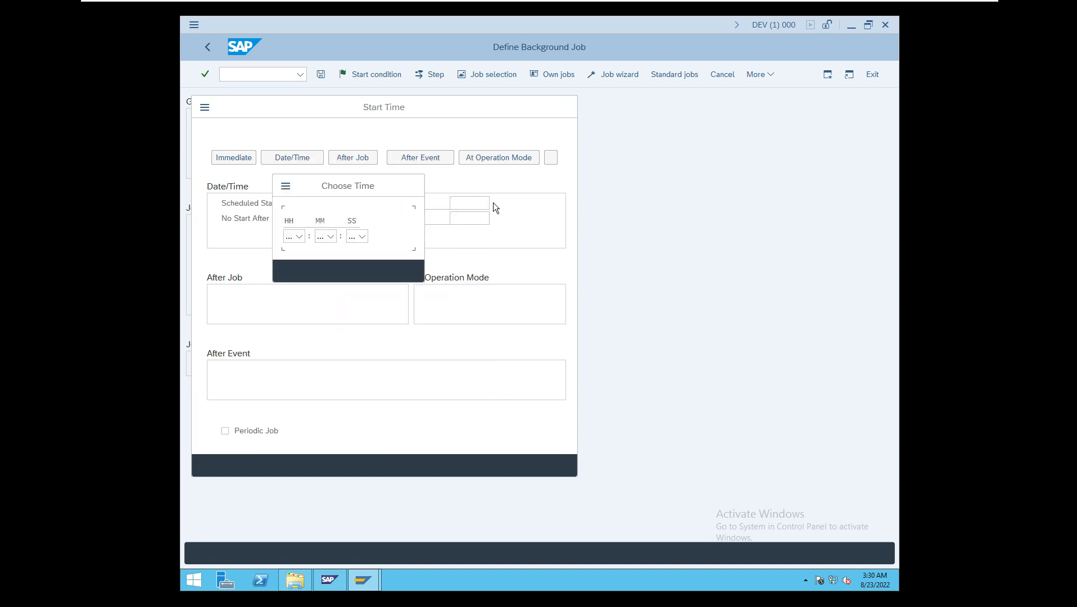
click(300, 236)
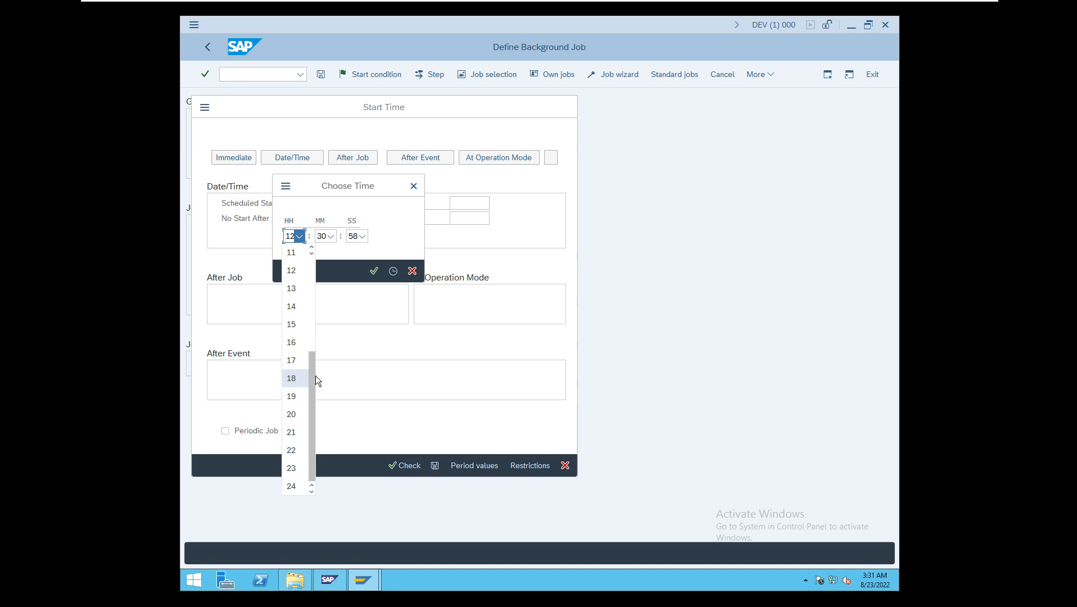
click(298, 323)
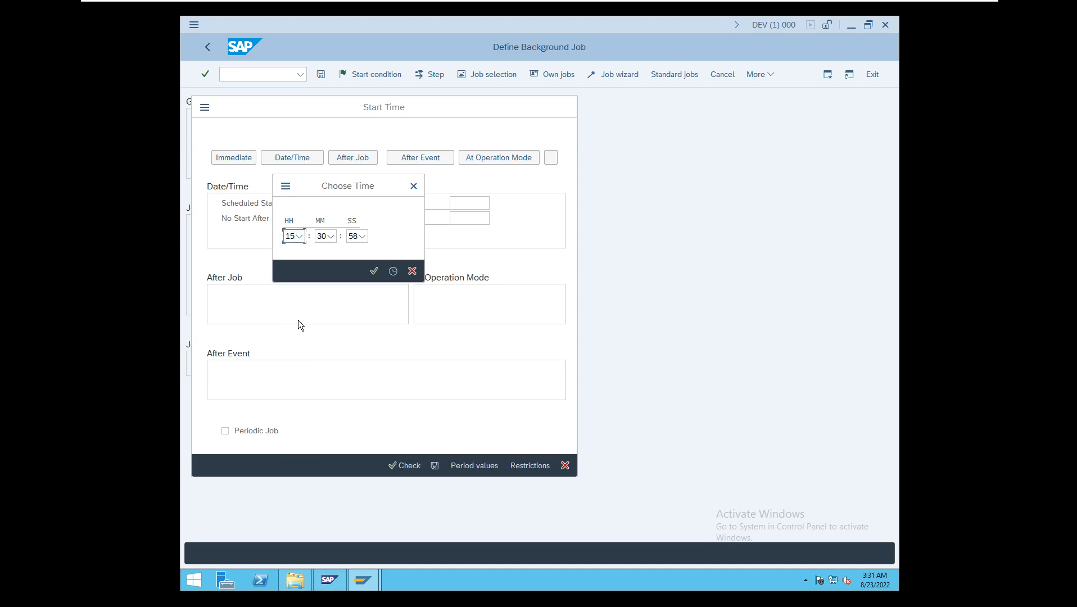
click(333, 237)
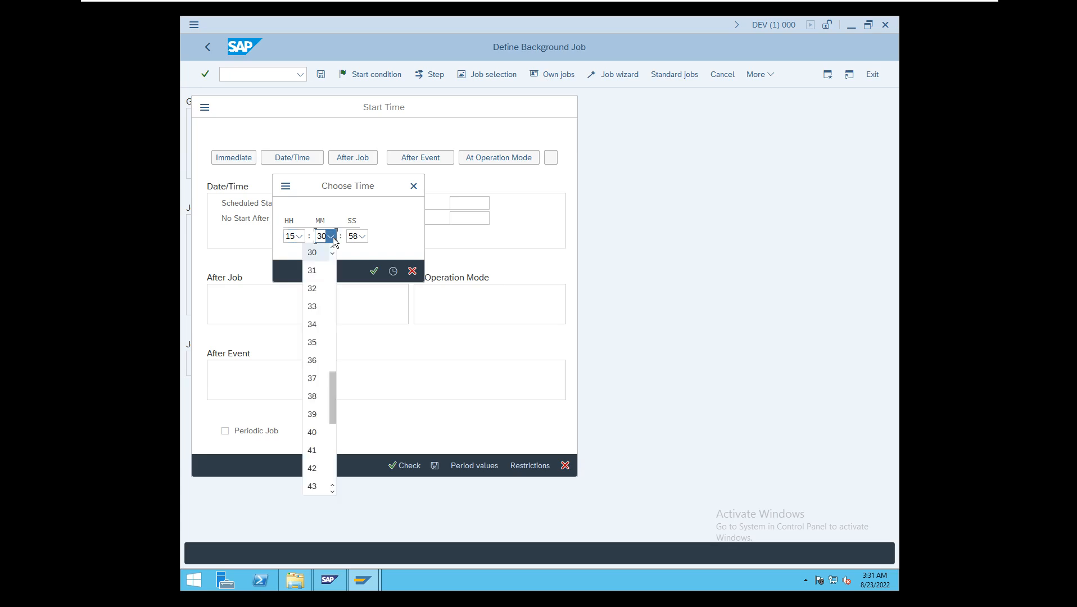
click(315, 290)
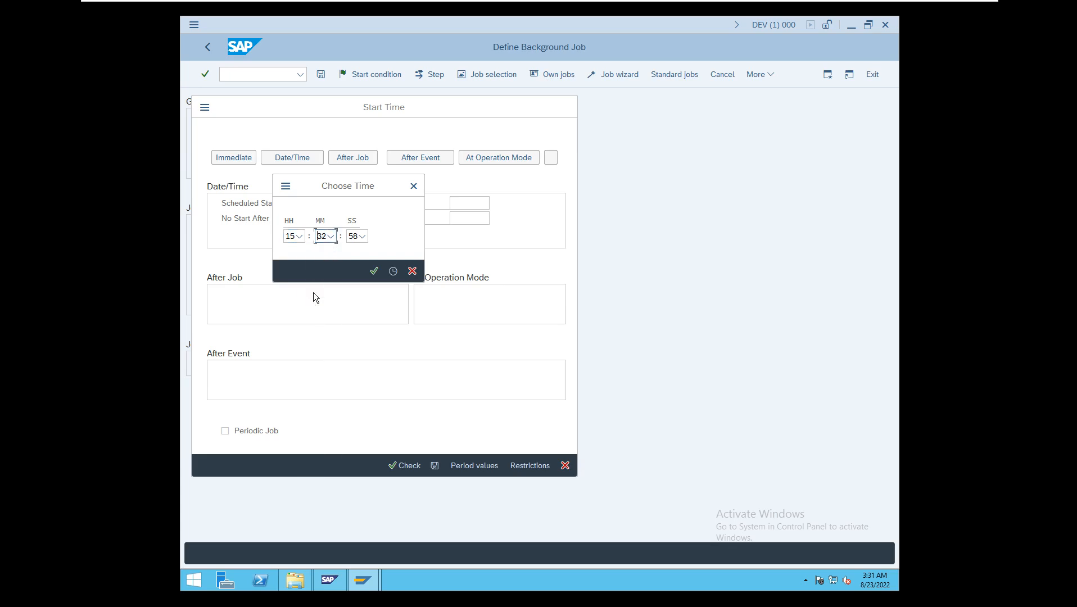
click(374, 271)
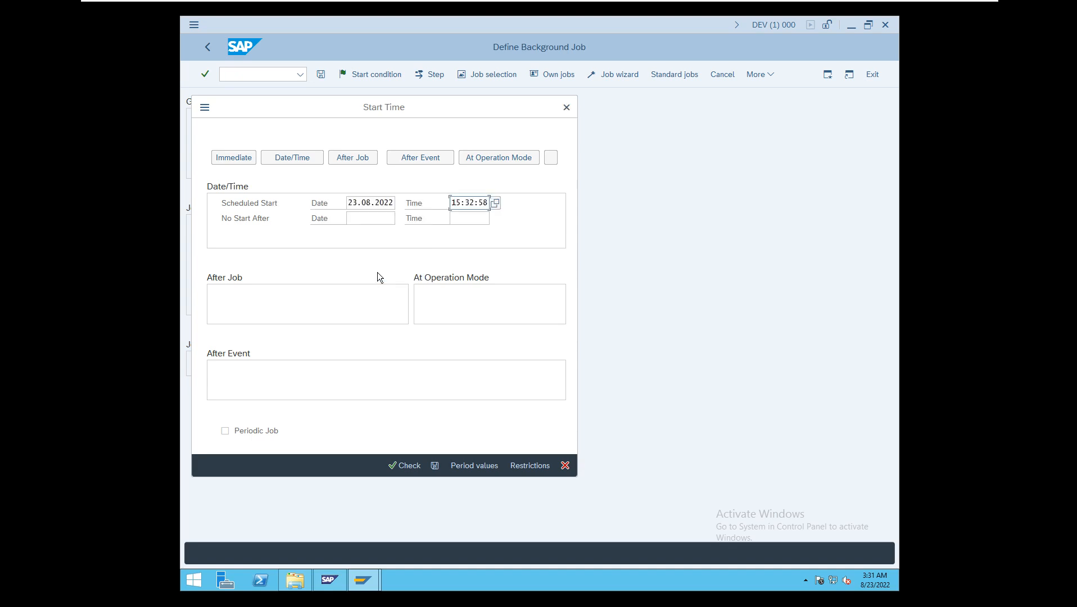
click(432, 470)
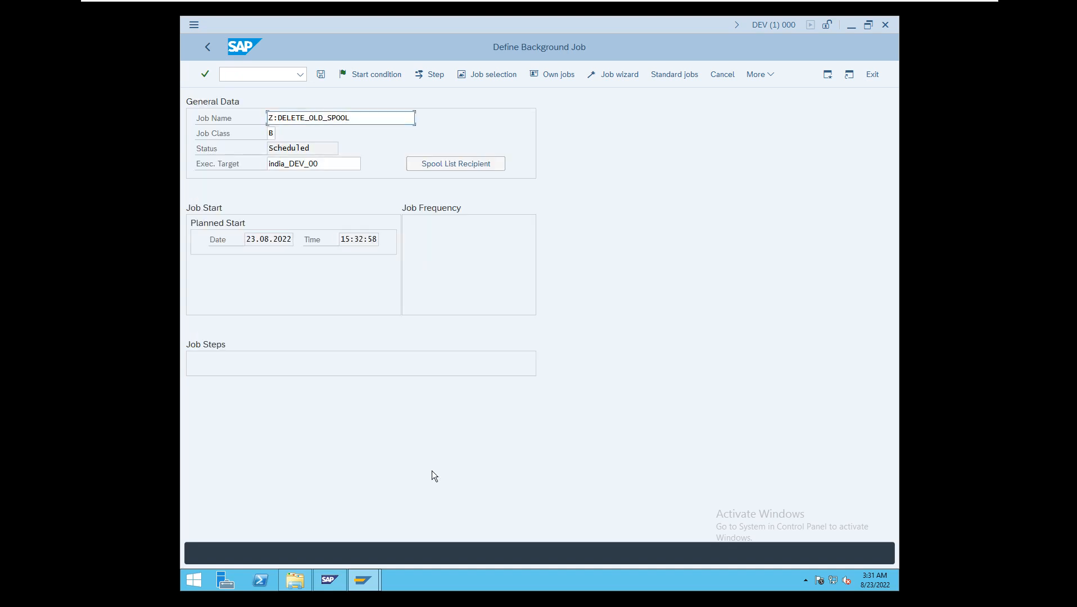
- Create an ABAP program step for the Z:DELETE_OLD_SPOOL job using the program RSSNAPDL
click(437, 75)
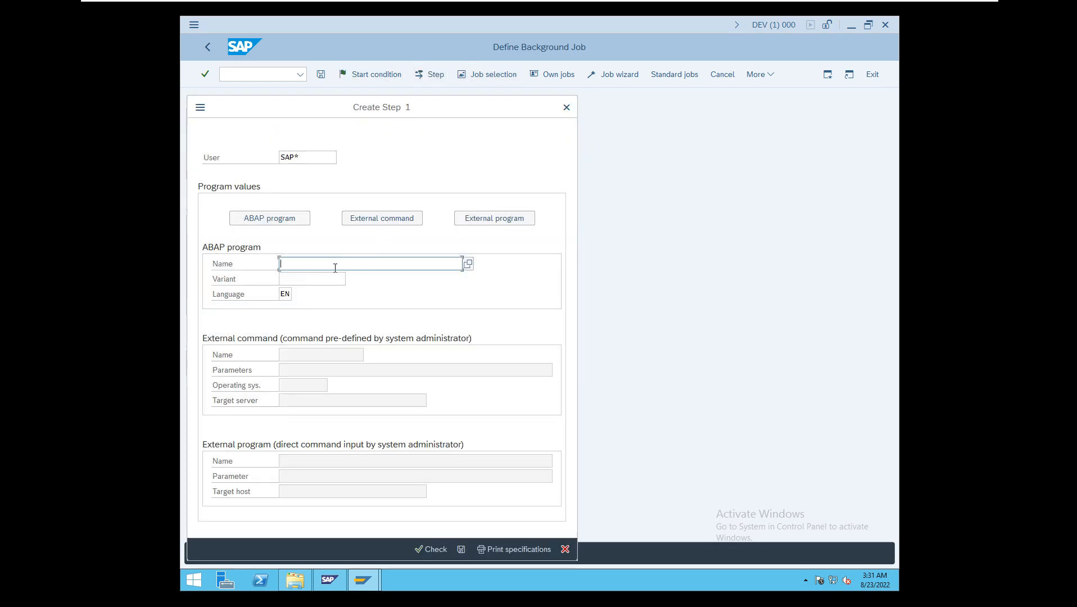
click(277, 218)
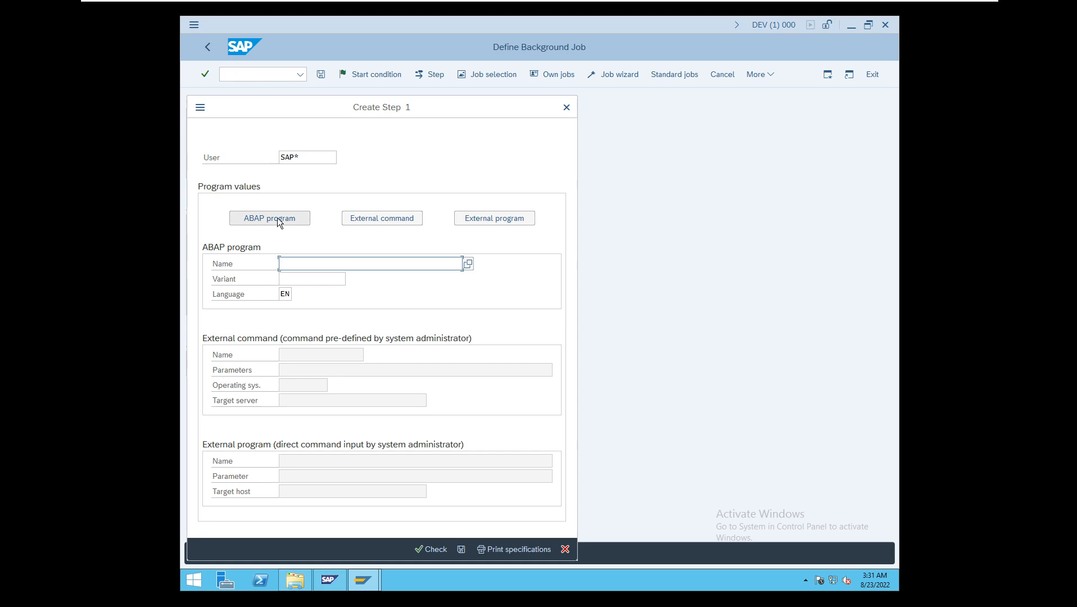
click(315, 263)
text(r)
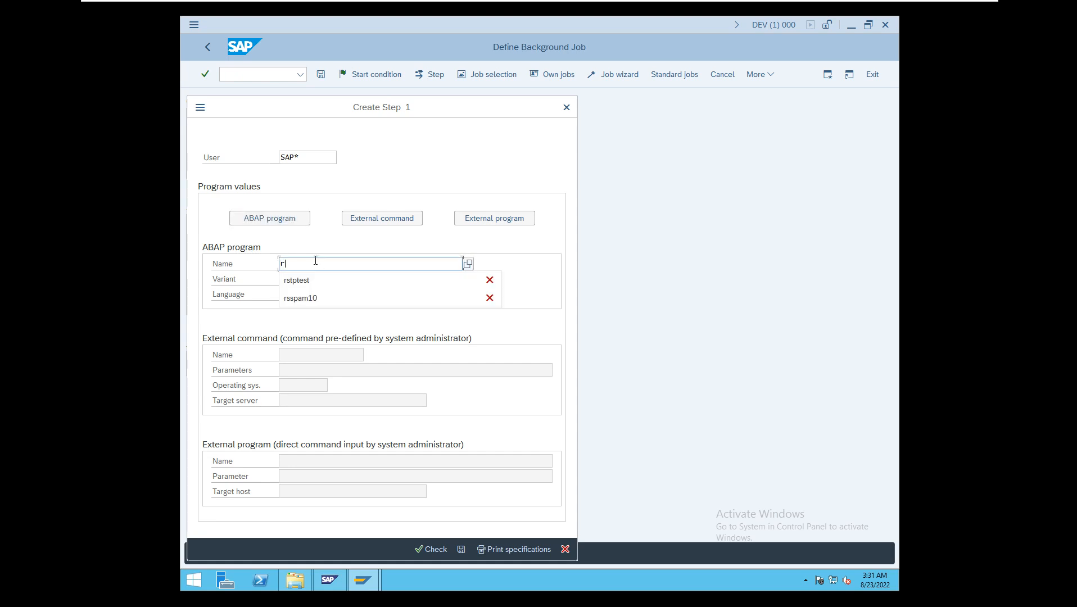
text(ssnapdl)
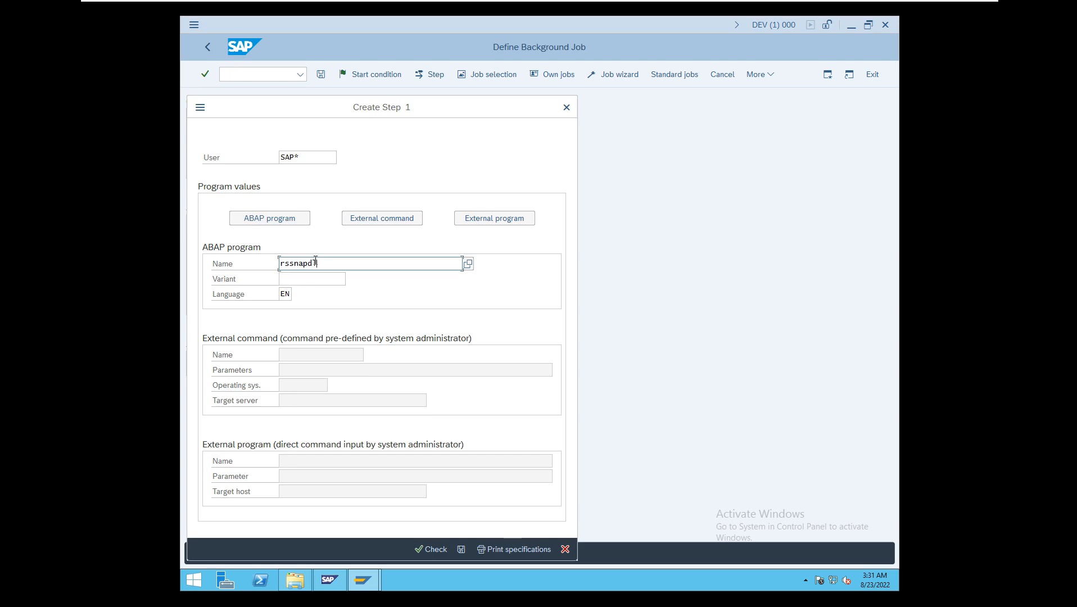
key(Return)
- Assign the variant STDVAR to the RSSNAPDL program, then save both the step and the background job
click(343, 280)
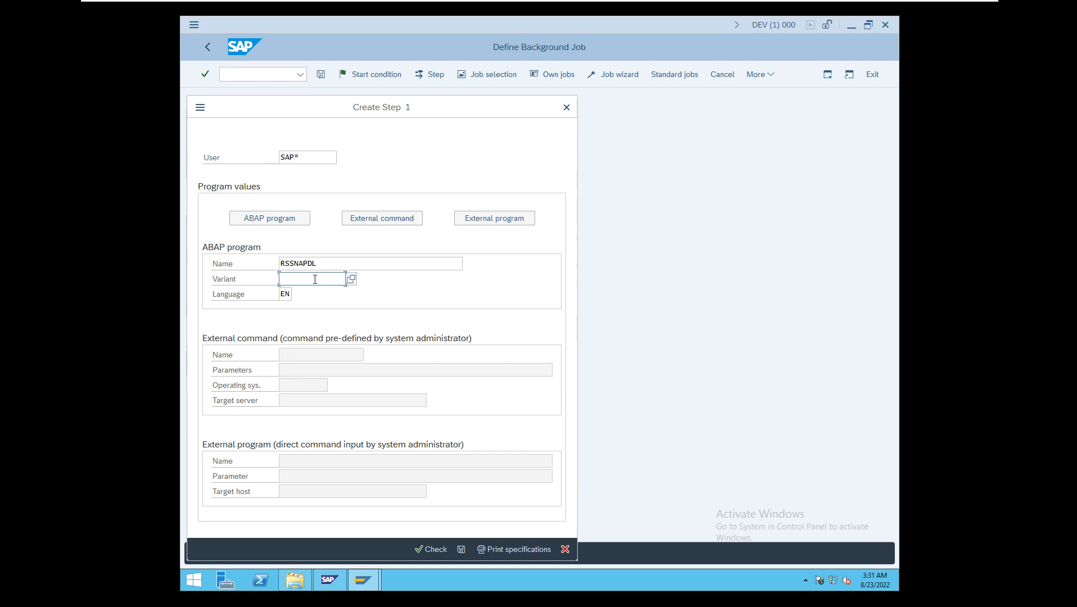
click(352, 279)
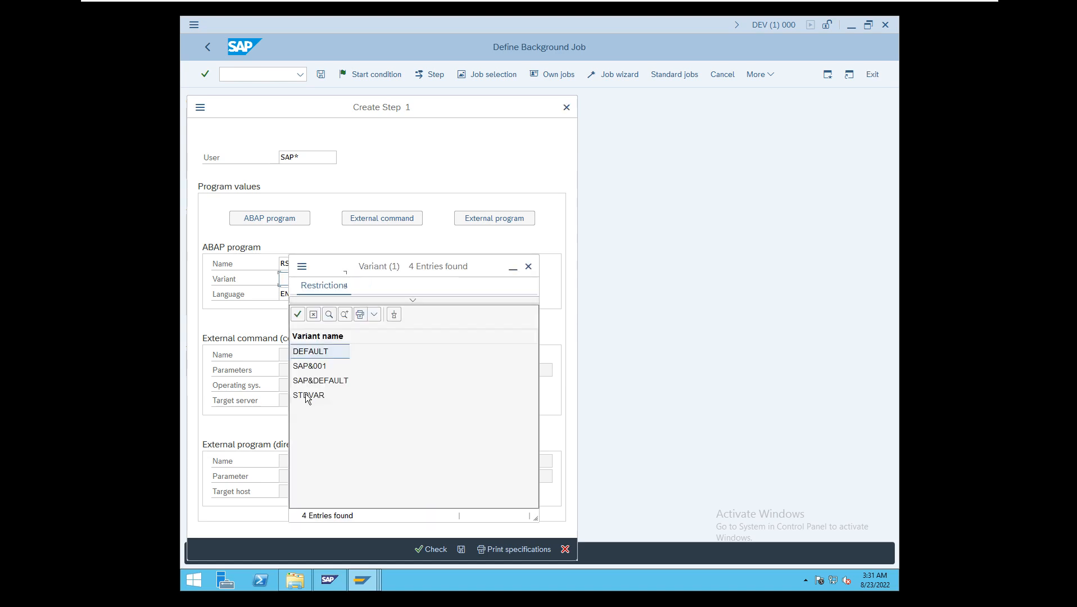
double_click(307, 396)
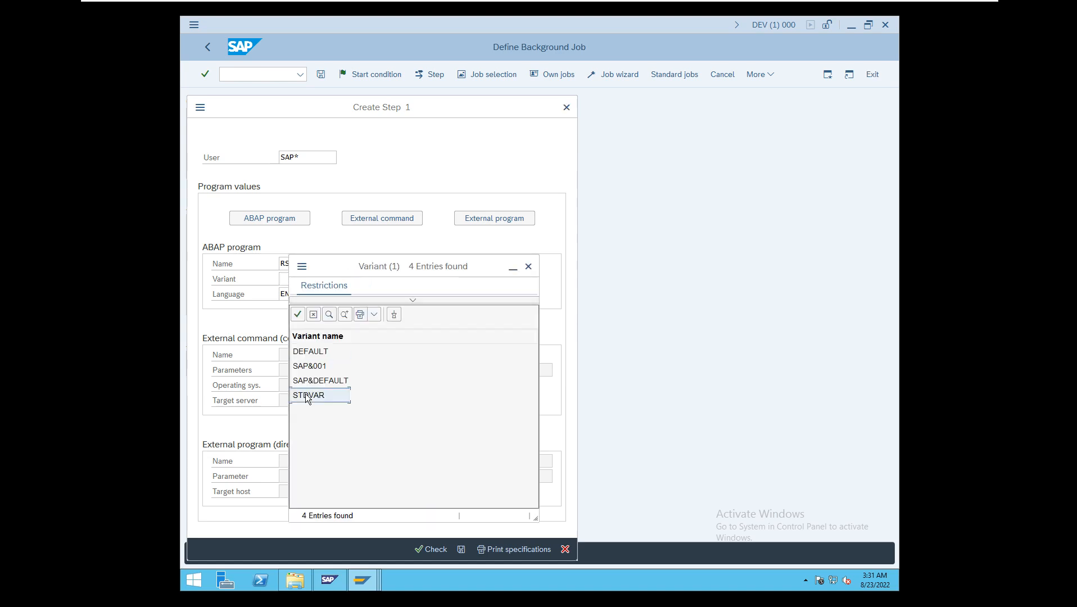
click(461, 550)
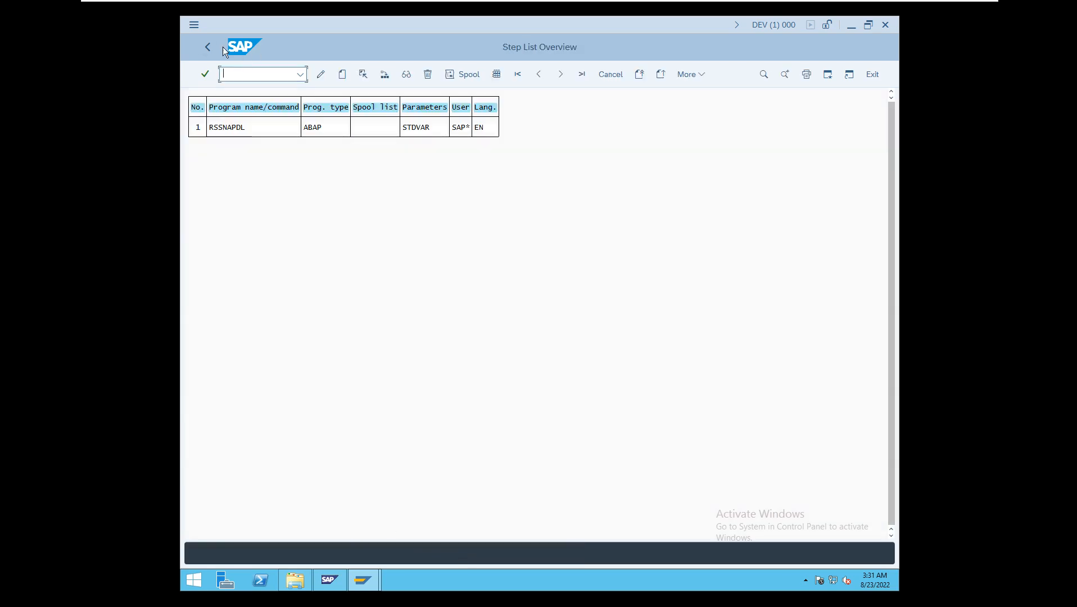
click(207, 44)
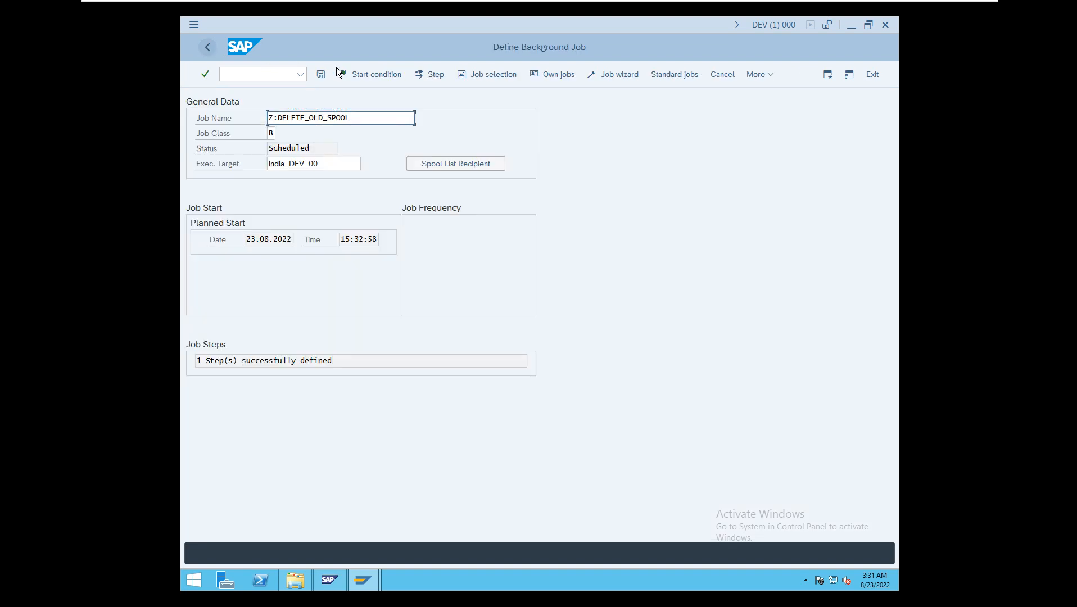
click(322, 76)
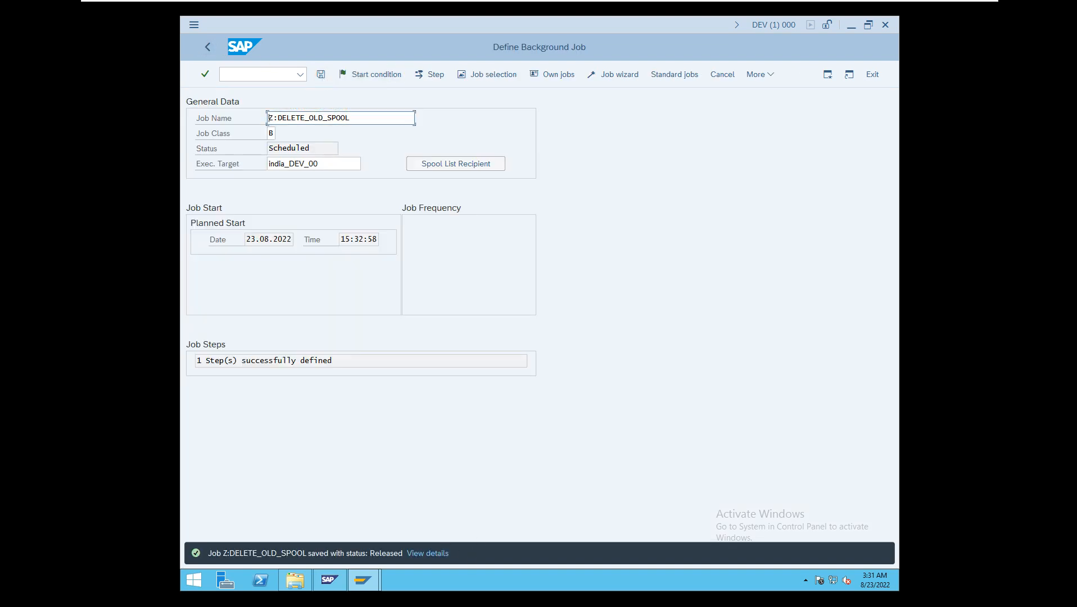
- Open transaction SM37, list the background jobs with the existing selection criteria, and refresh the job overview
click(255, 78)
text(/)
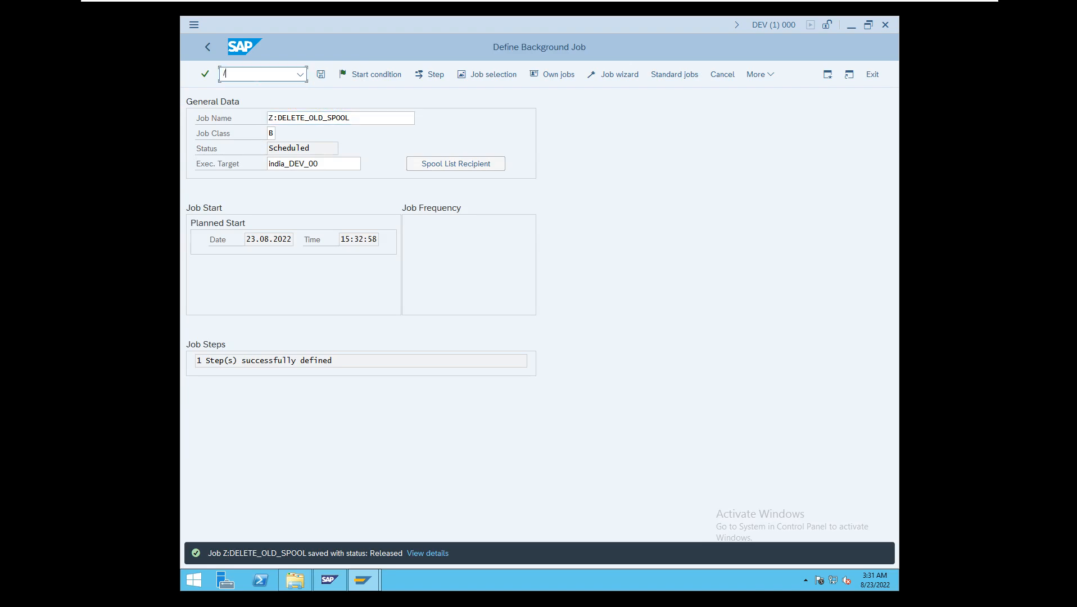
text(nsm37)
key(Return)
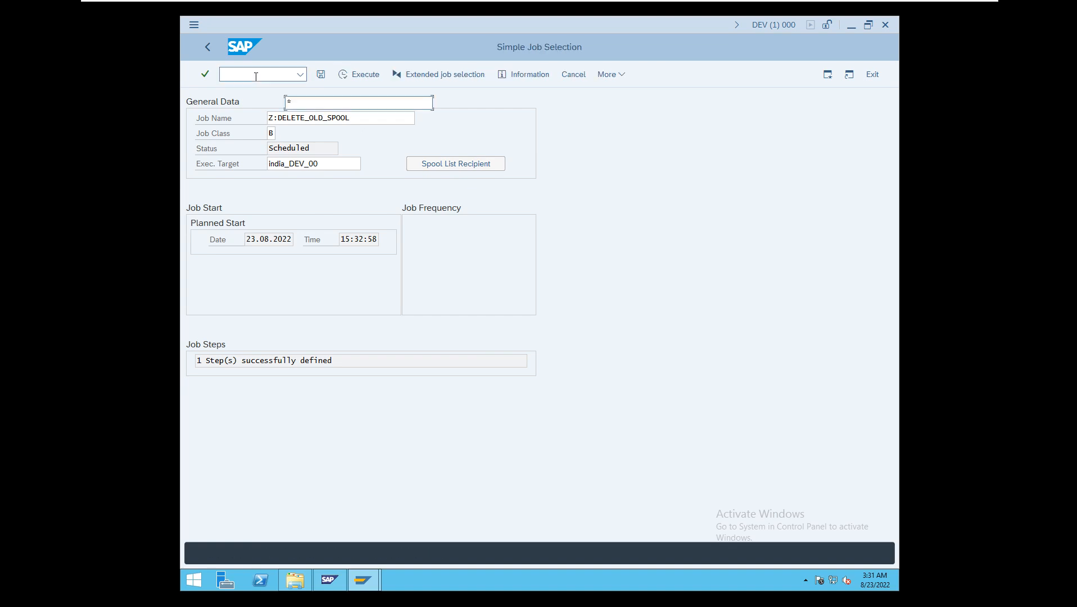
click(342, 73)
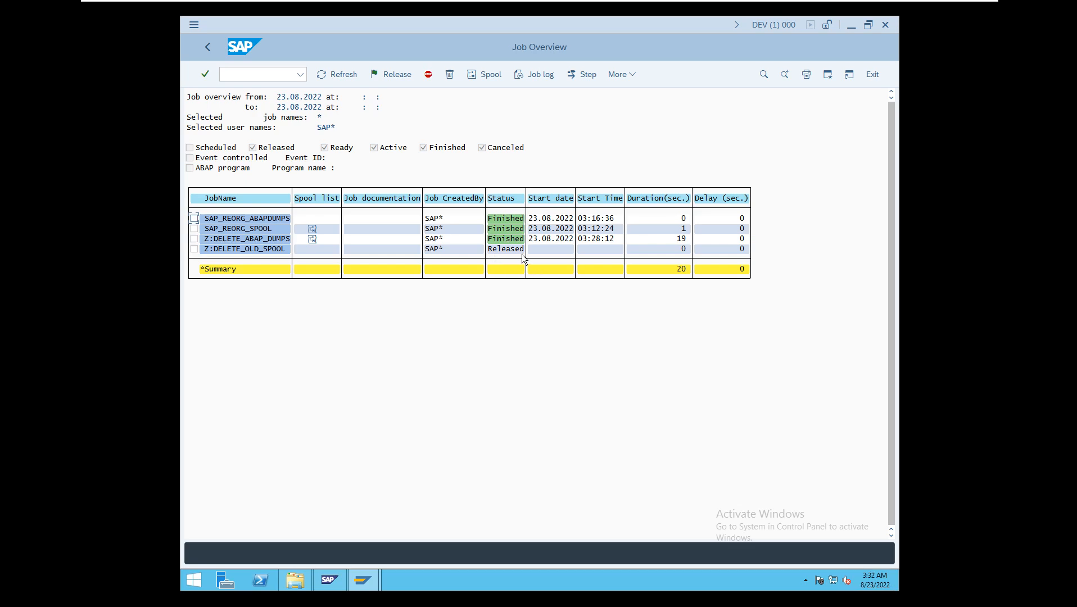
click(332, 74)
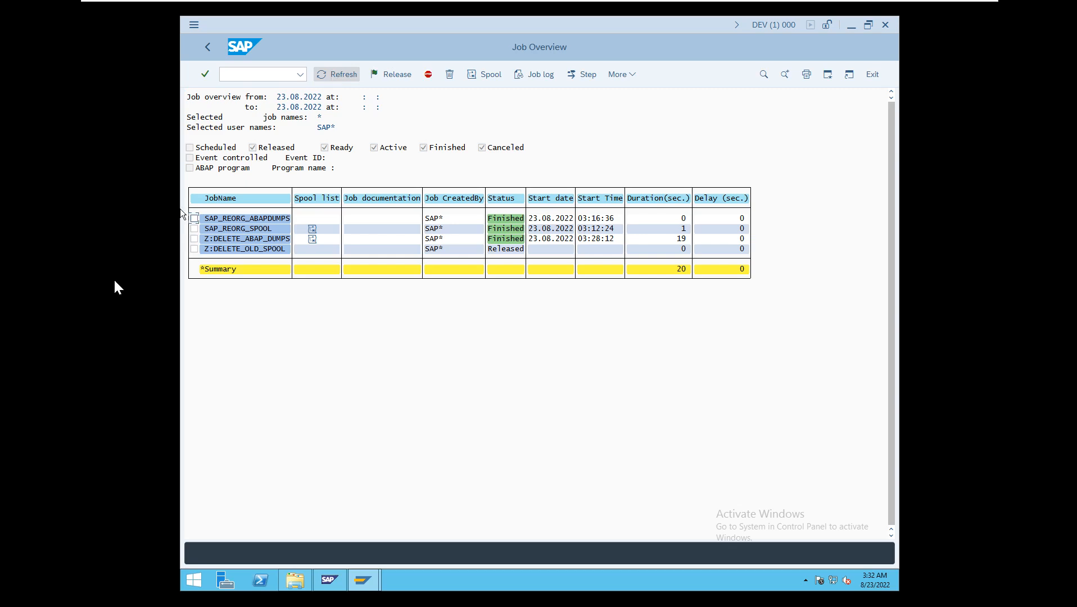
- Try to release the Z:DELETE_OLD_SPOOL job from the job overview and refresh the list
click(194, 249)
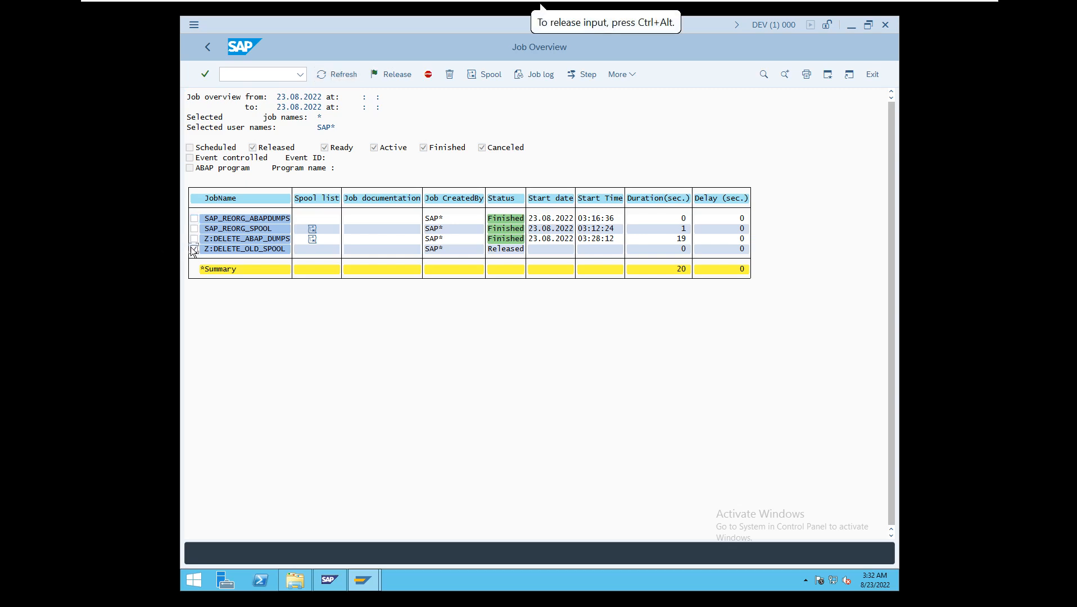
click(389, 79)
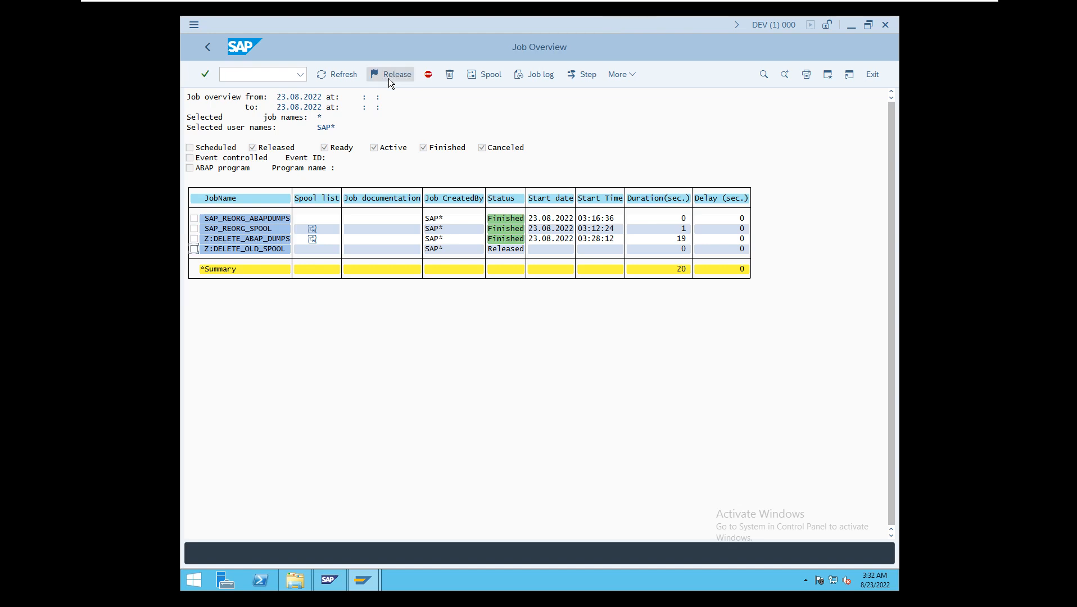
click(242, 249)
click(347, 75)
- Display the Z:DELETE_OLD_SPOOL job's start condition and try to change its scheduled start time to hour 03 and minute 33
double_click(276, 250)
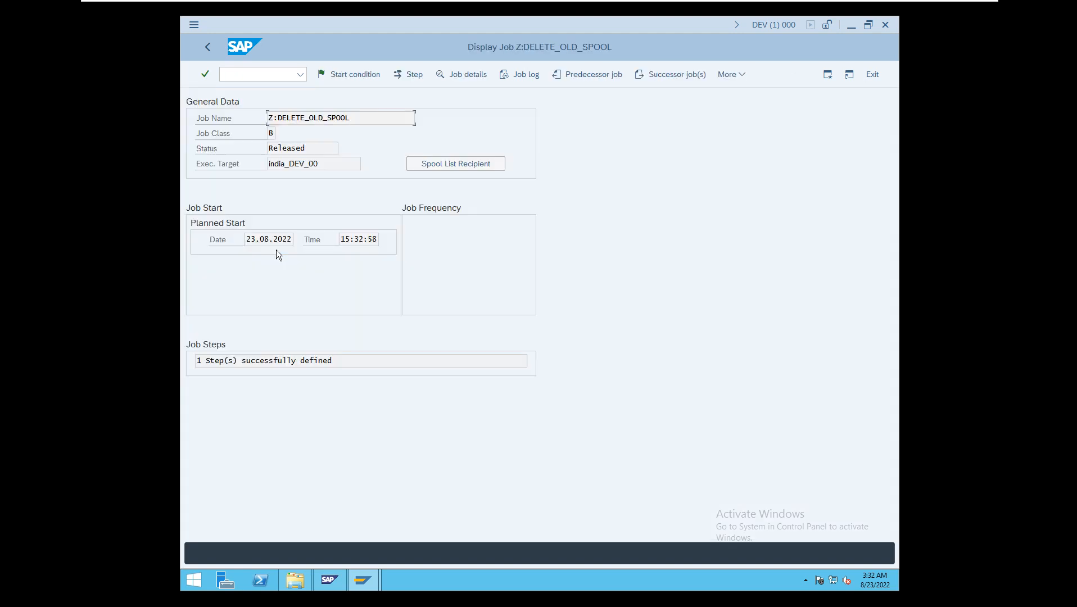
click(357, 74)
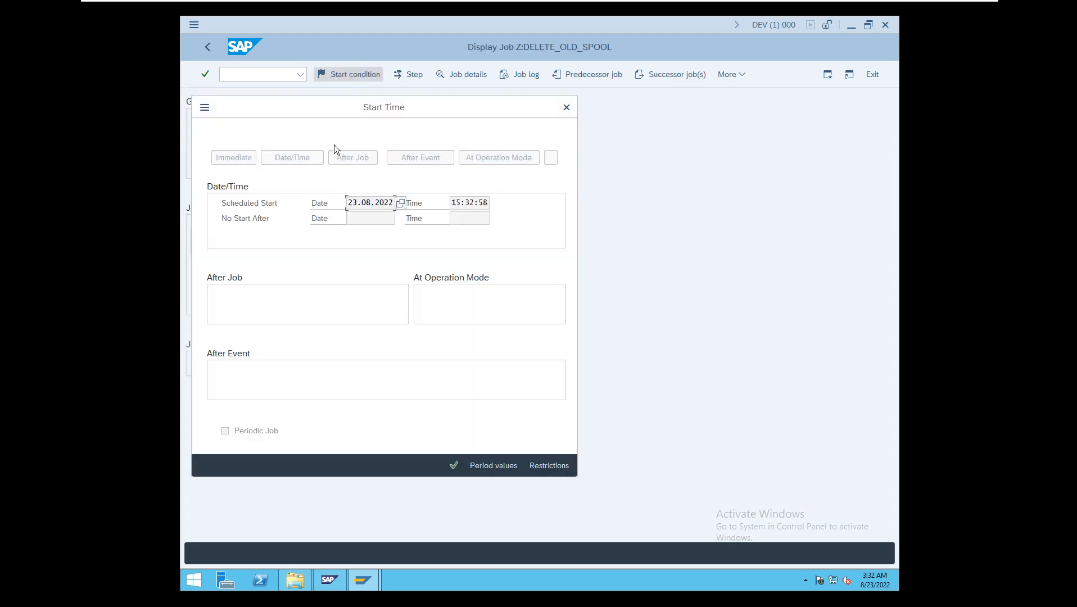
click(459, 201)
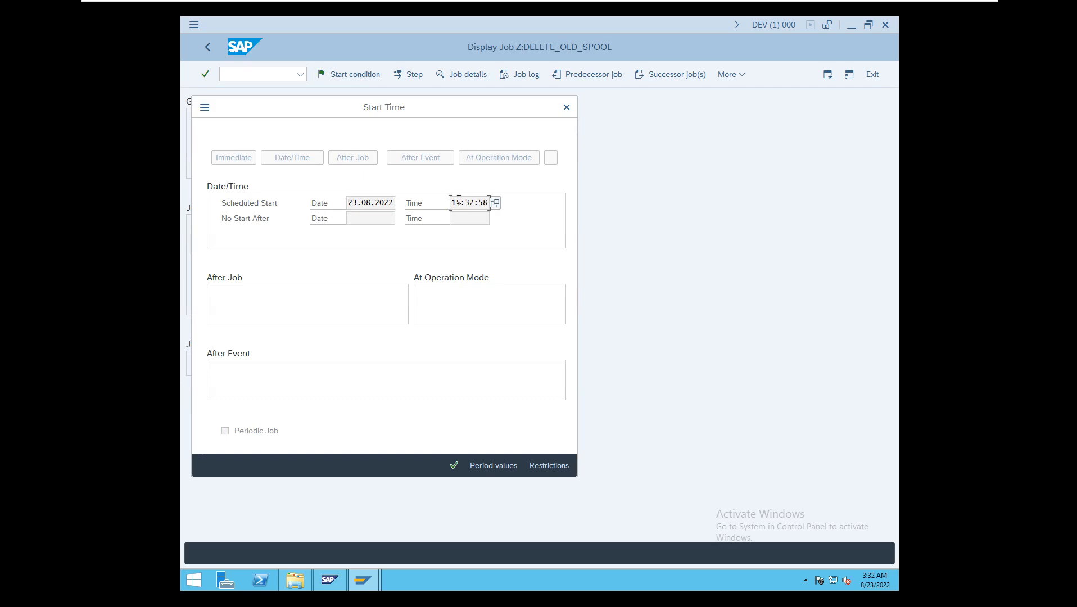
click(498, 206)
click(300, 236)
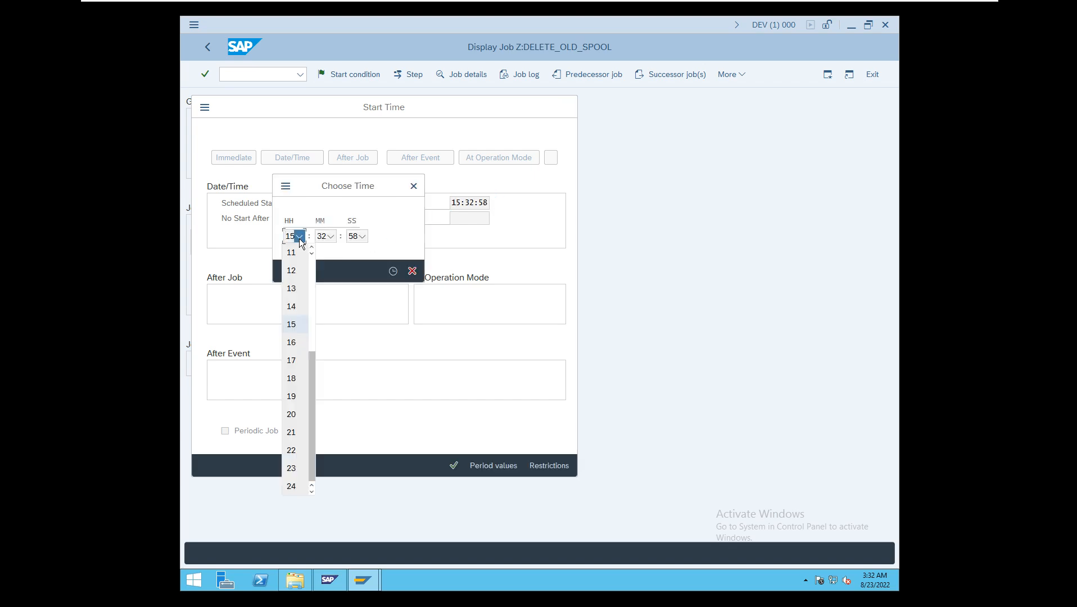
click(312, 287)
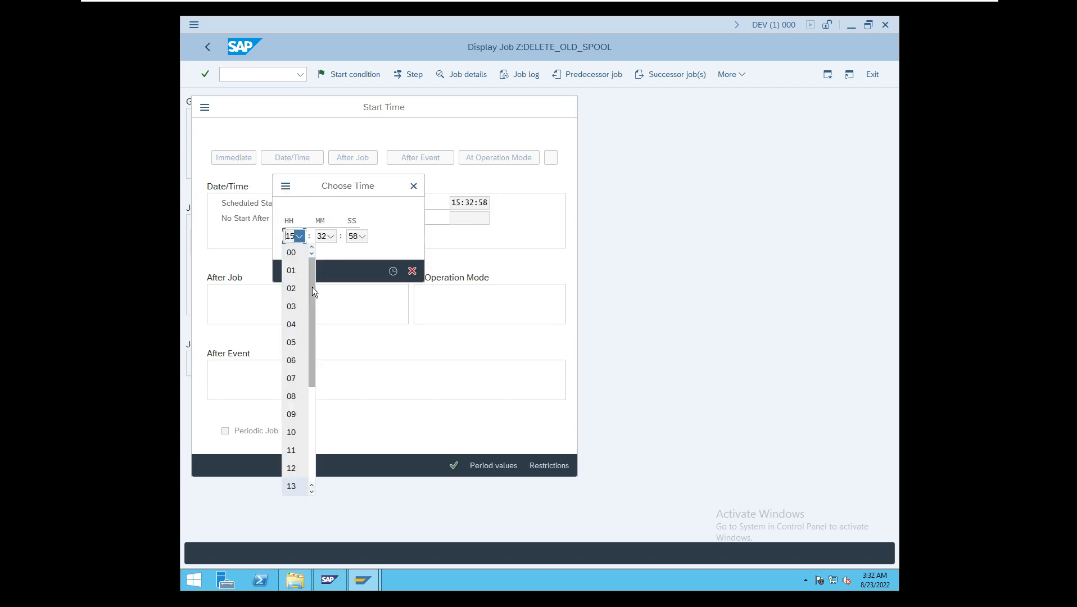
click(295, 306)
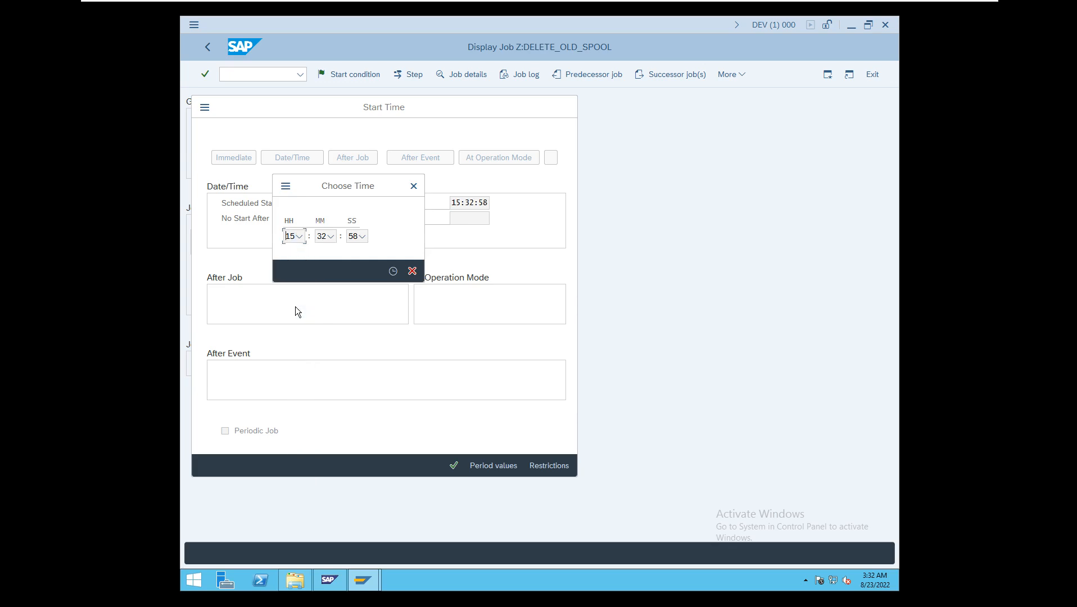
click(332, 237)
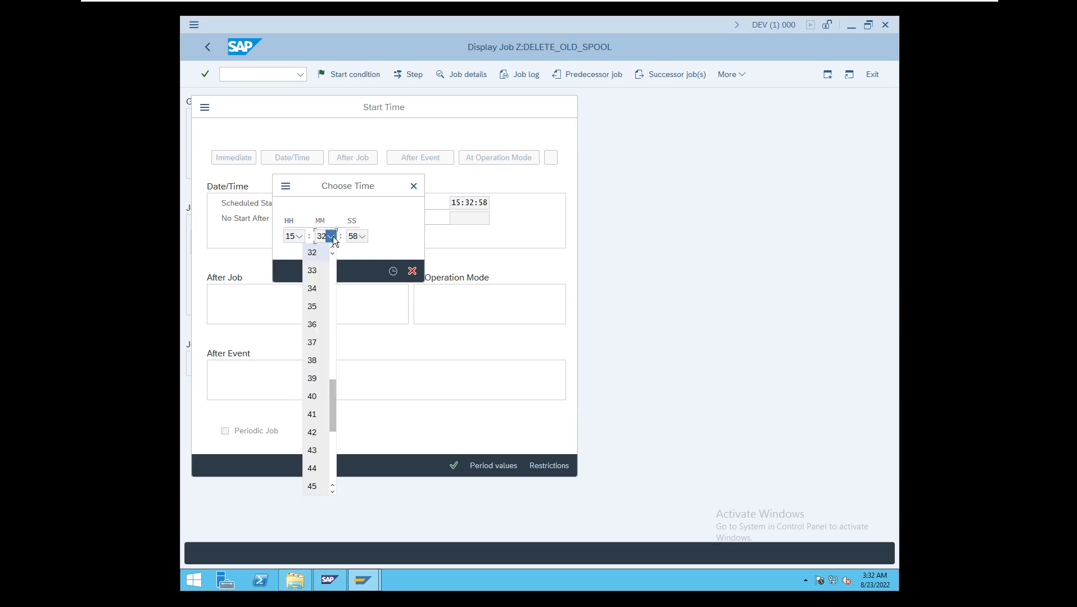
click(318, 271)
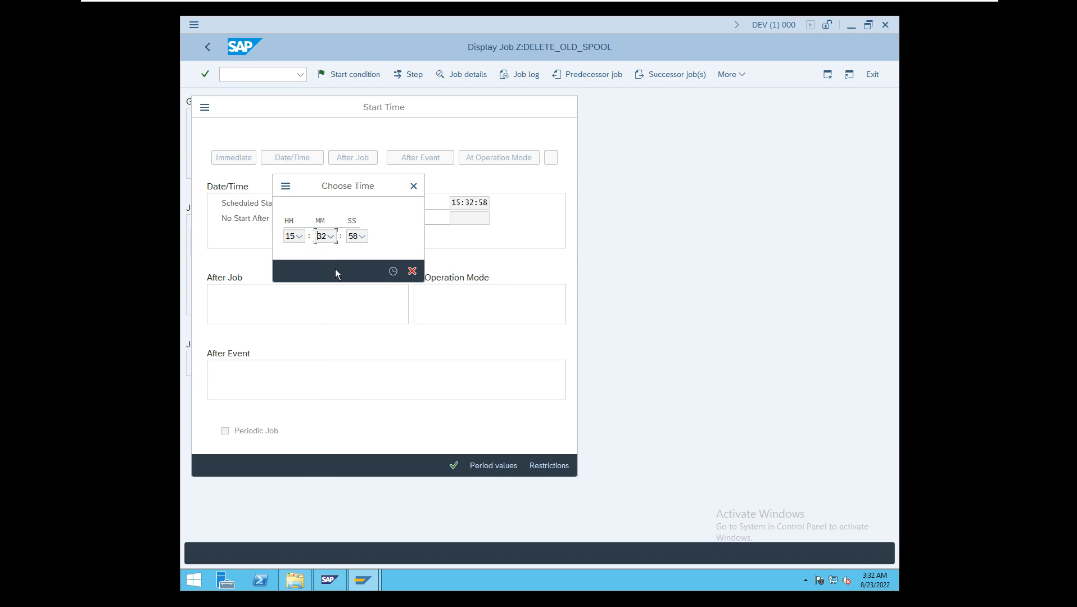
click(411, 272)
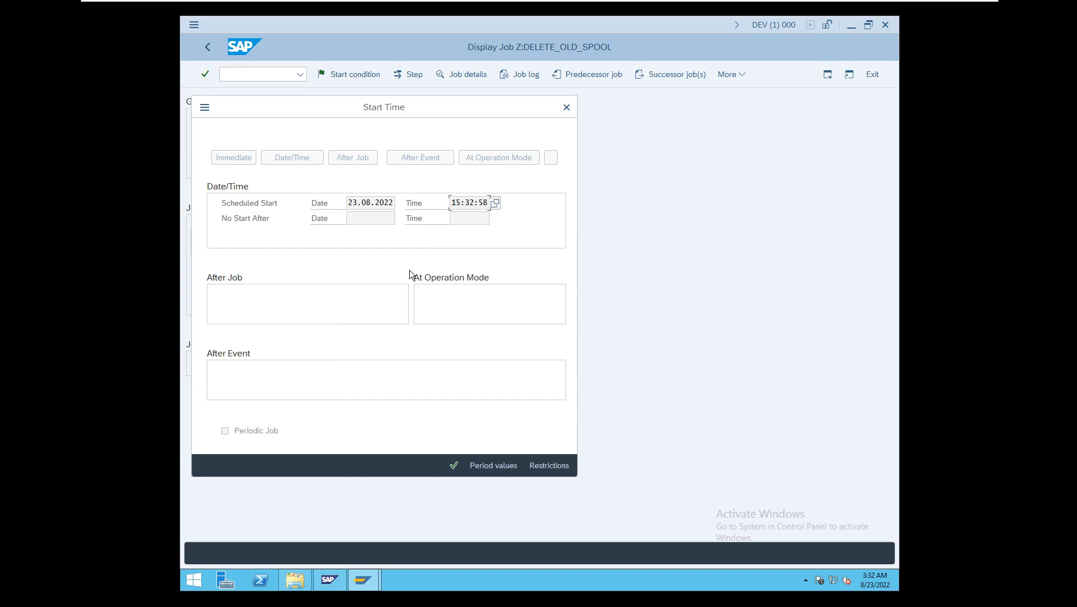
click(565, 110)
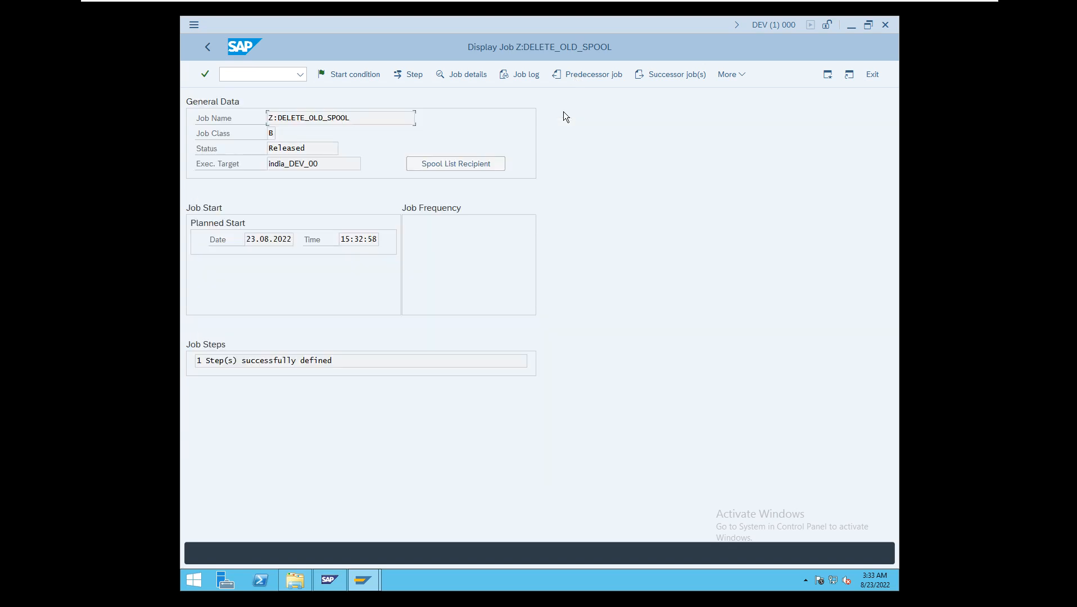
- Return to the job overview and refresh it repeatedly to check the status of Z:DELETE_OLD_SPOOL
click(206, 44)
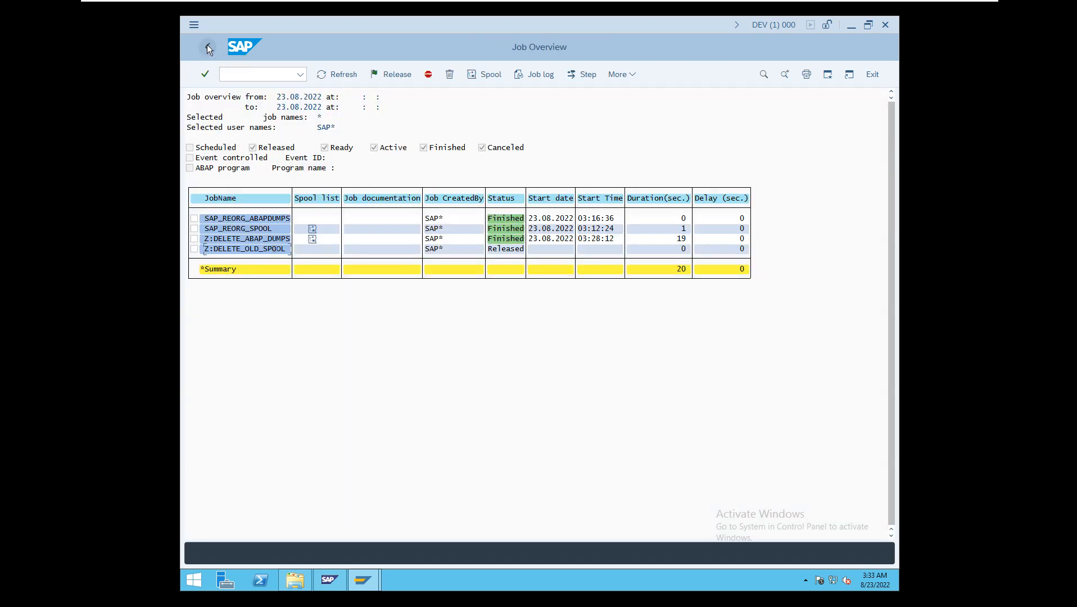
click(333, 75)
click(334, 75)
click(334, 76)
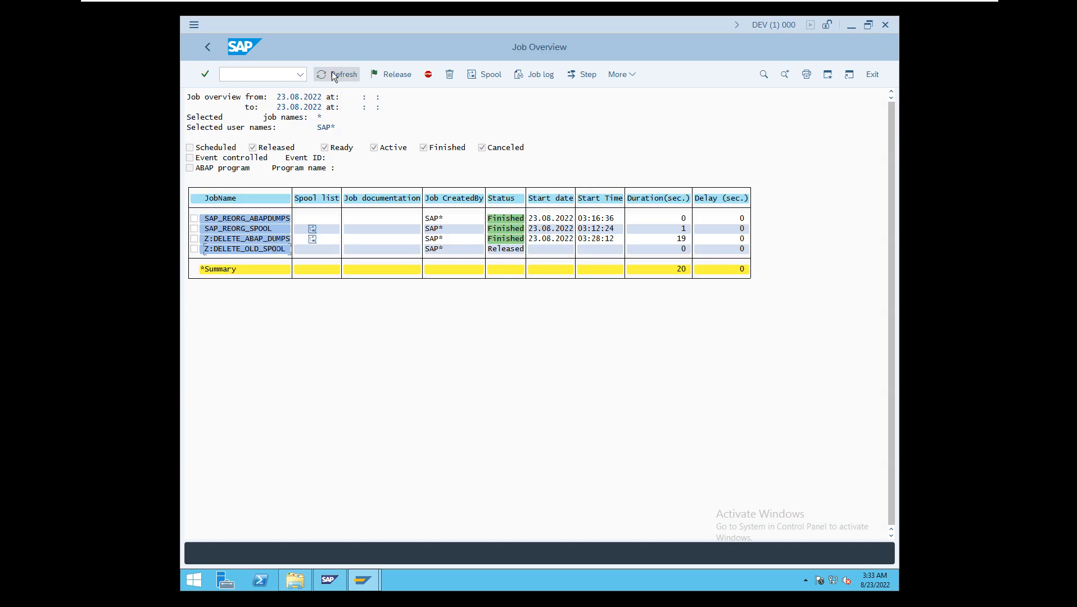
click(335, 75)
click(335, 75)
click(334, 76)
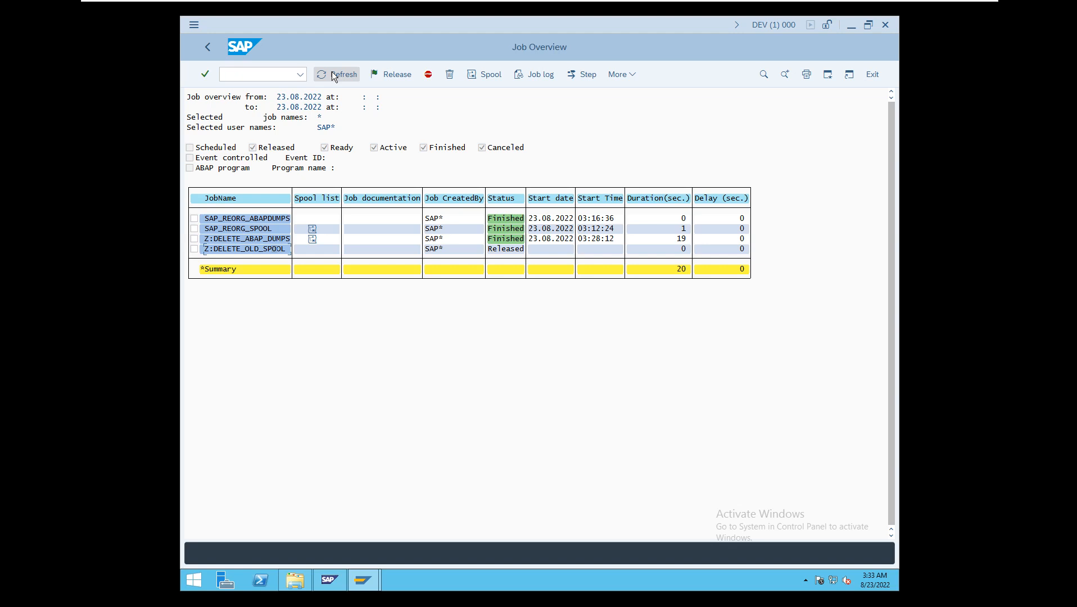
- Reopen transaction SM37 and search for jobs with only the Active and Canceled statuses selected
click(238, 76)
text(/)
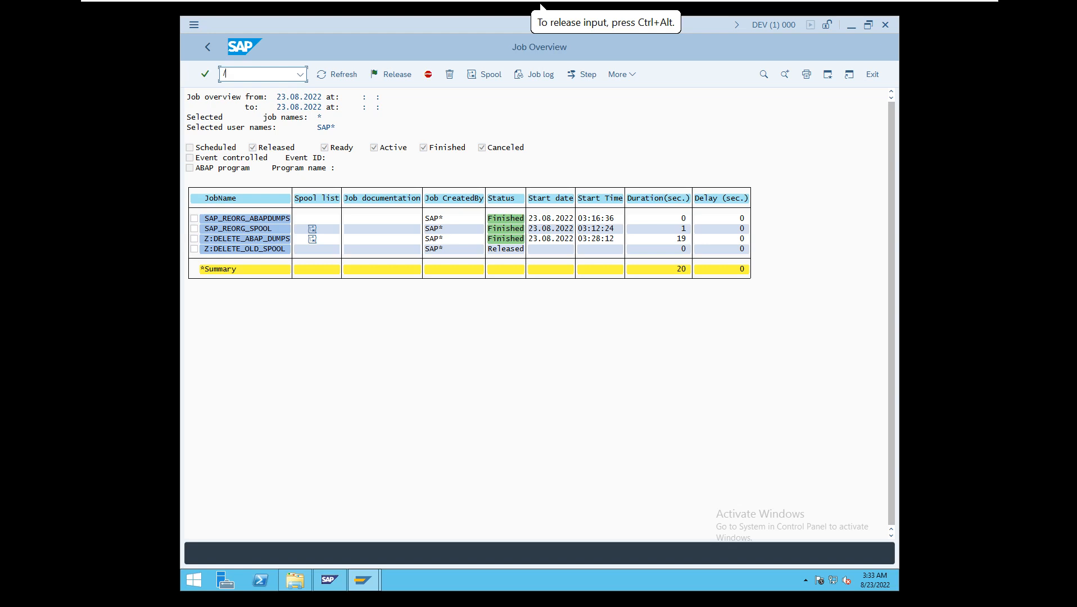
text(n)
text(m37)
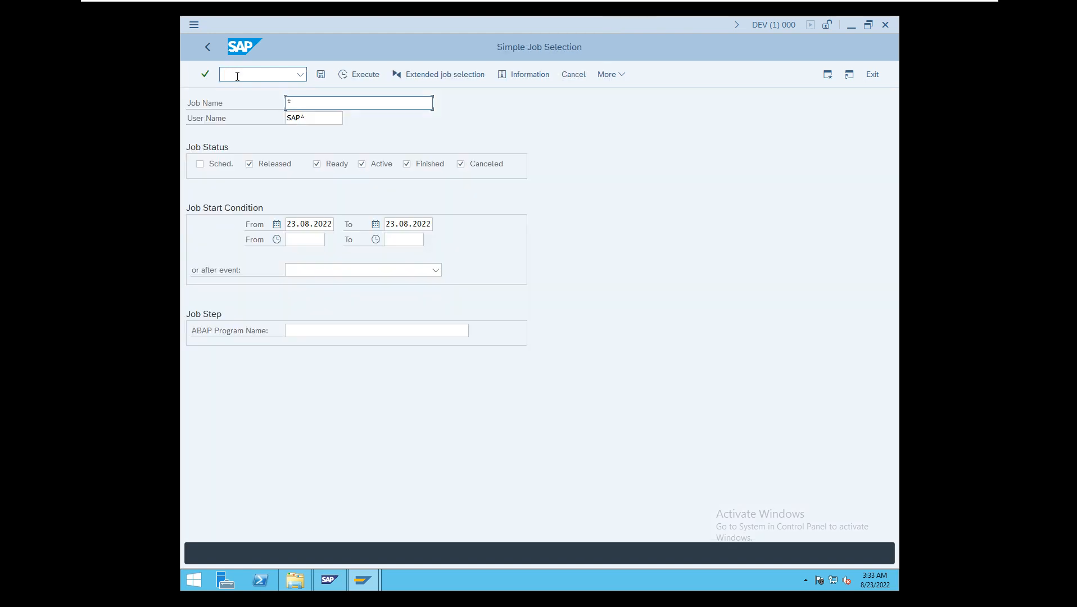
click(264, 163)
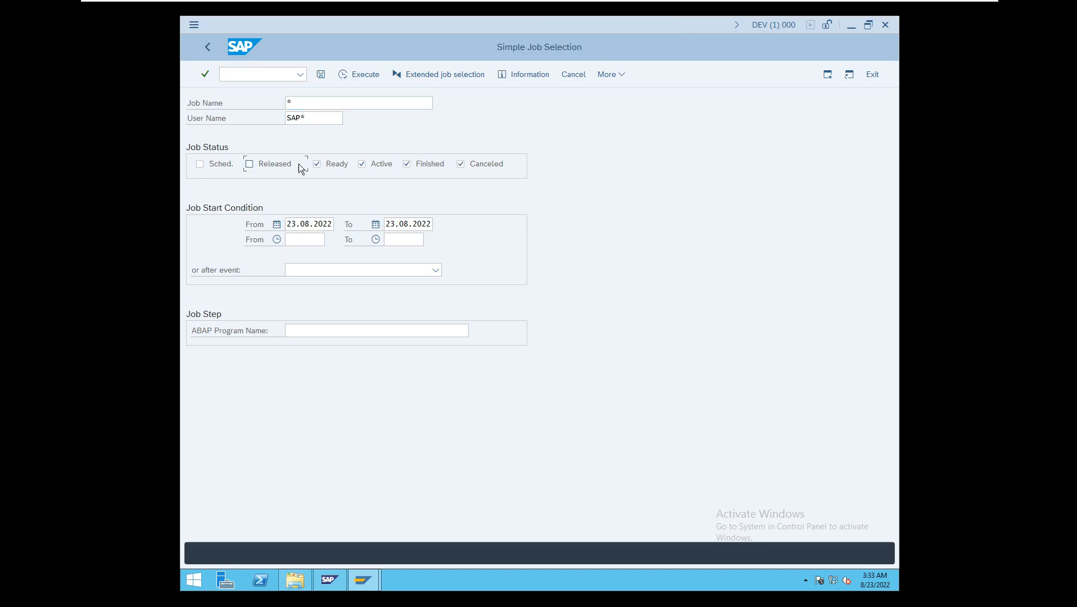
click(318, 165)
click(376, 164)
click(376, 164)
click(426, 166)
click(352, 75)
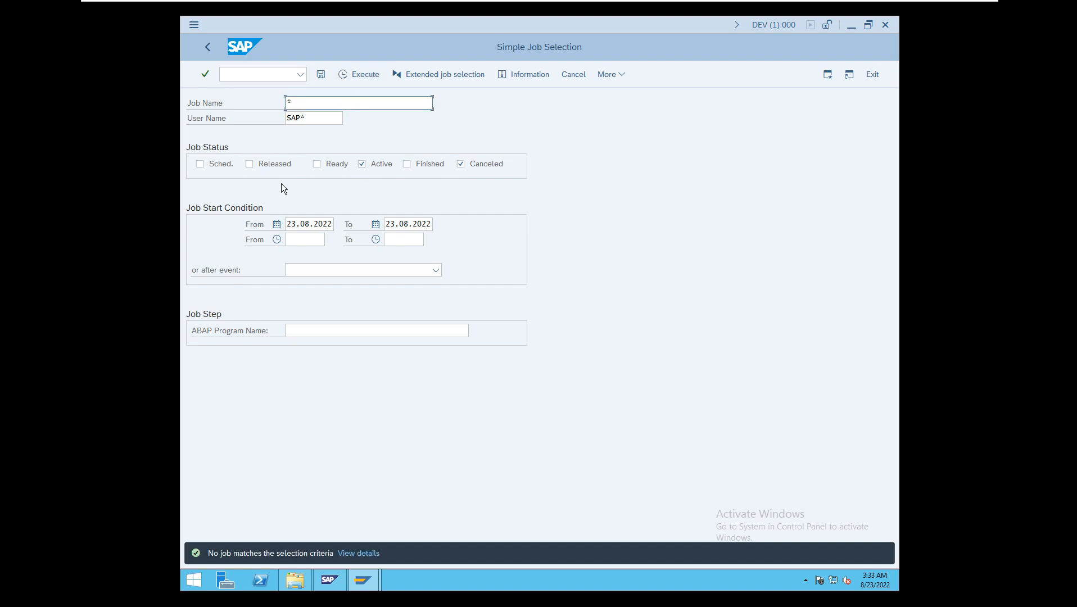
- Add the Released status to the job selection, list the matching jobs, and return to the selection screen
click(264, 163)
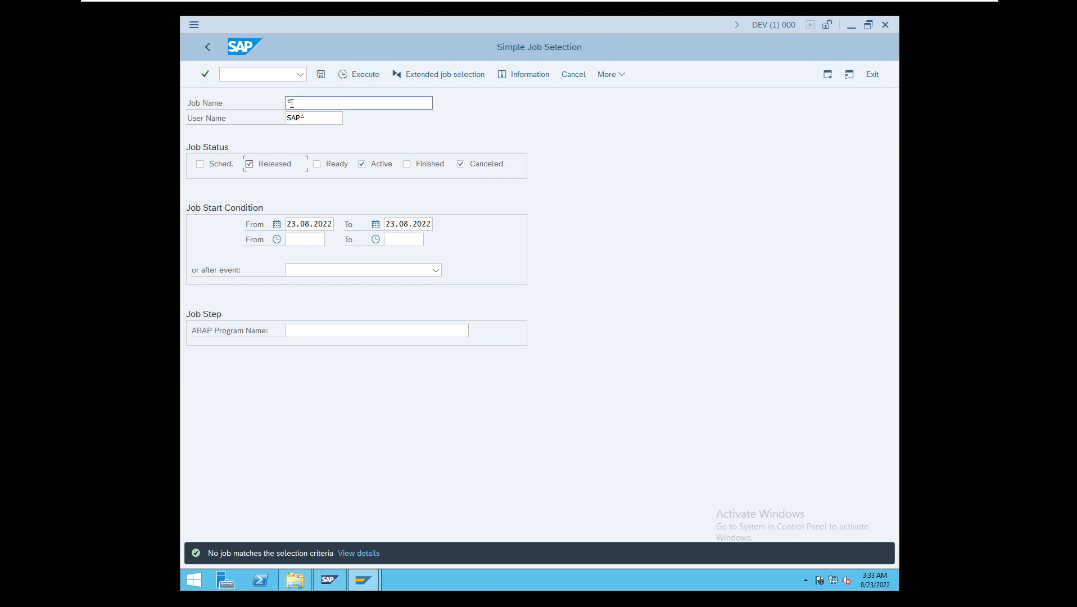
click(347, 78)
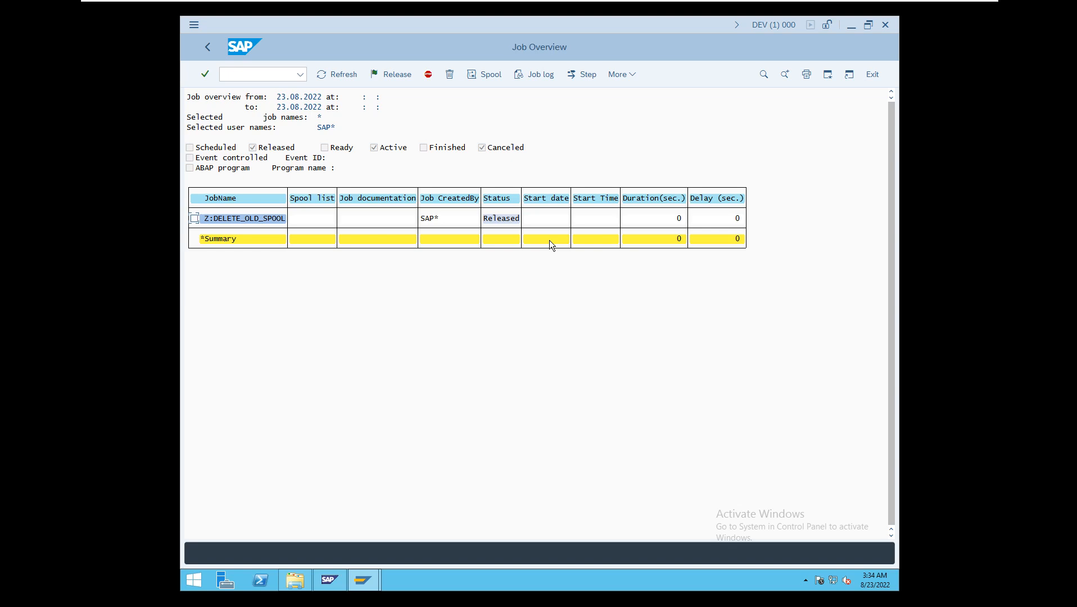
click(208, 47)
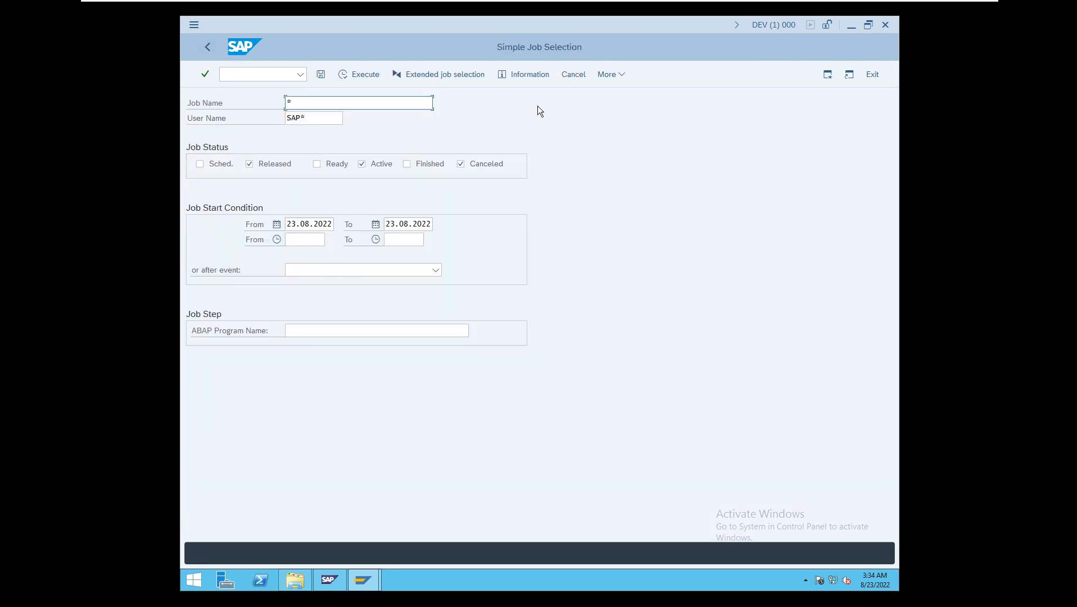
- Leave the job selection for SAP Easy Access and open transaction SM36 for defining background jobs
click(202, 47)
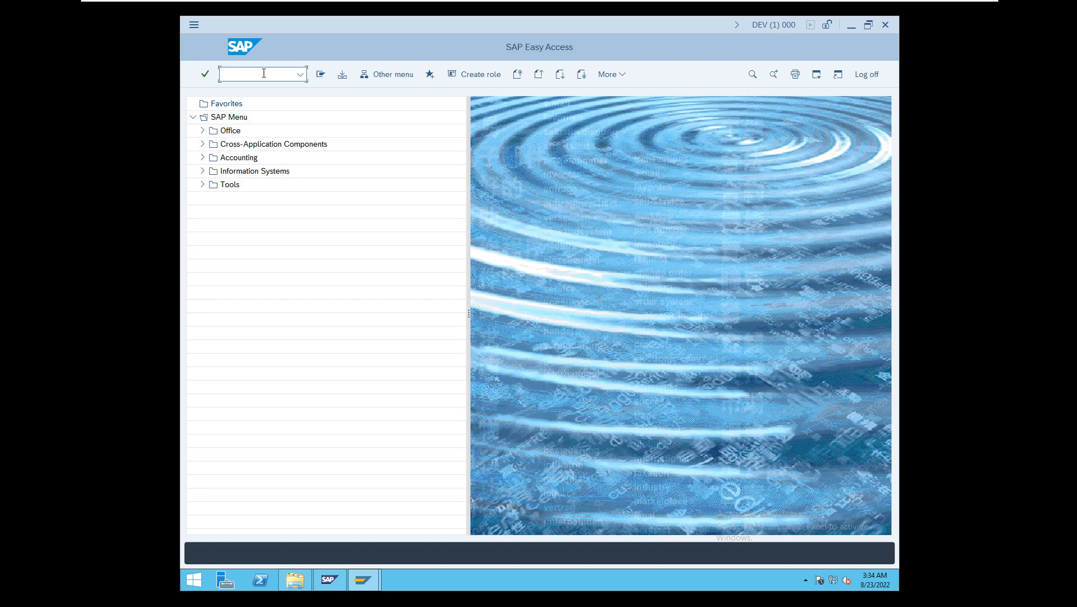
click(263, 73)
text(/nsm36)
key(Return)
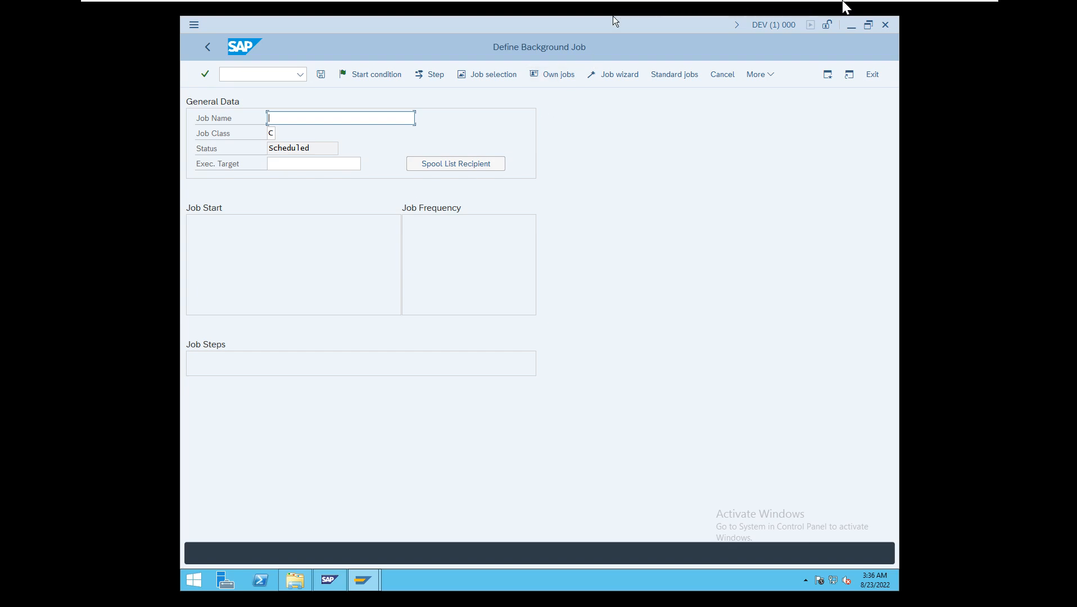
mouse_move(848, 6)
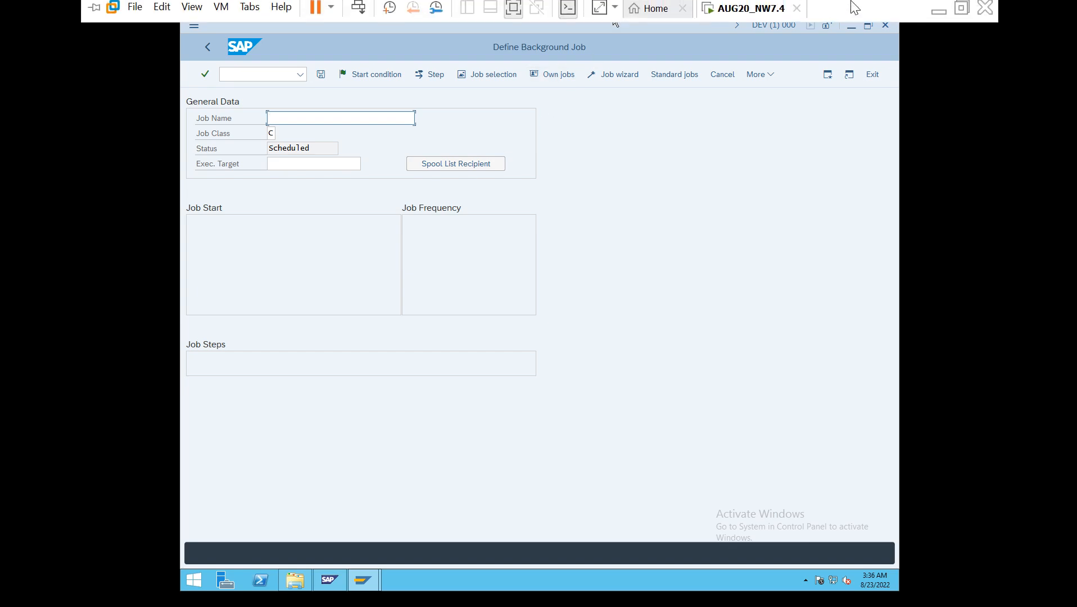
click(939, 16)
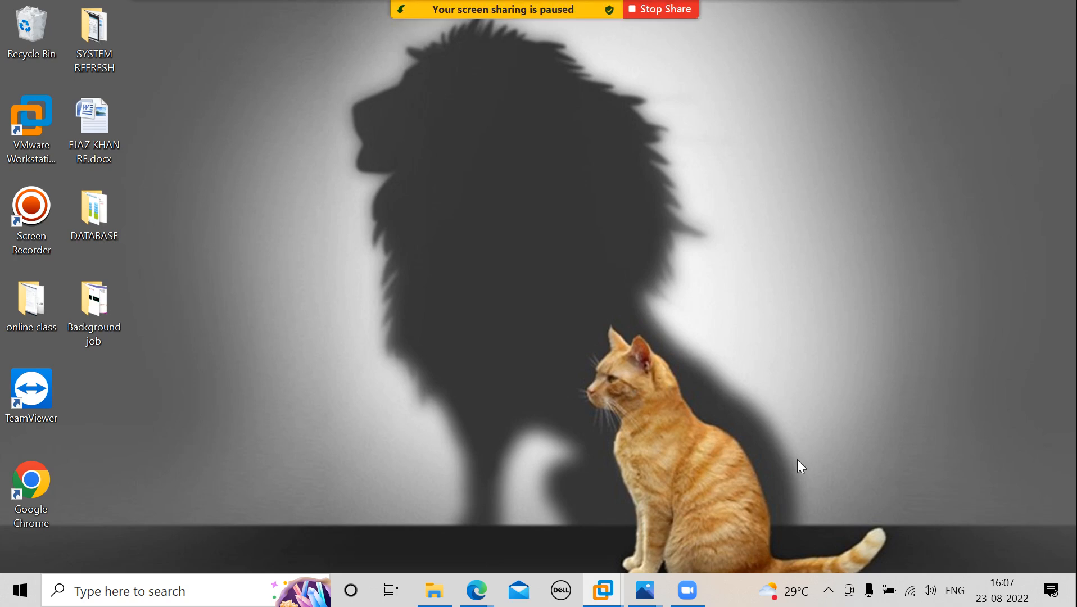
click(828, 591)
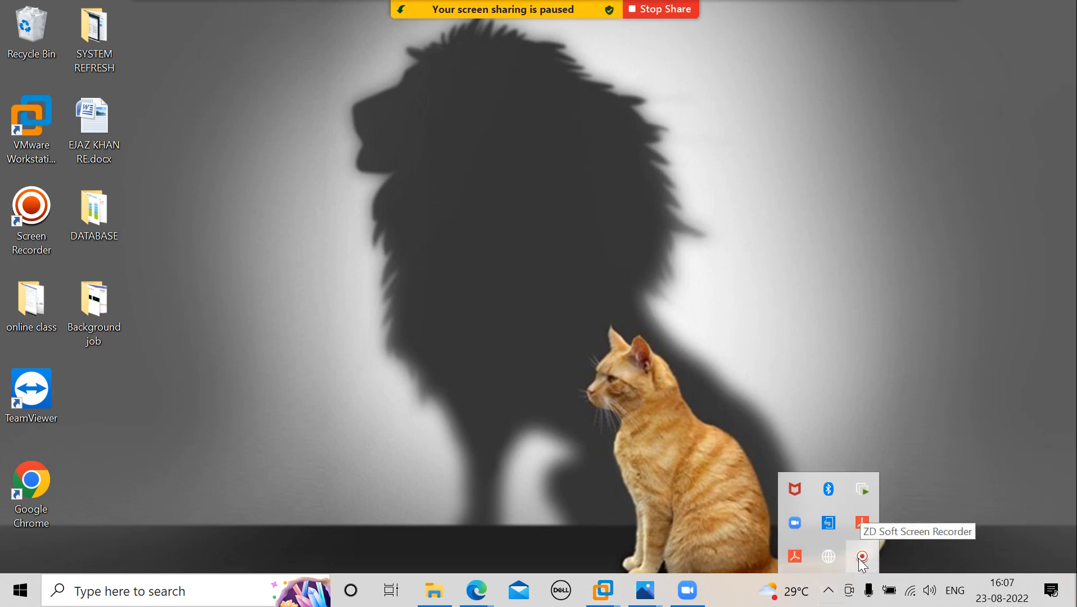